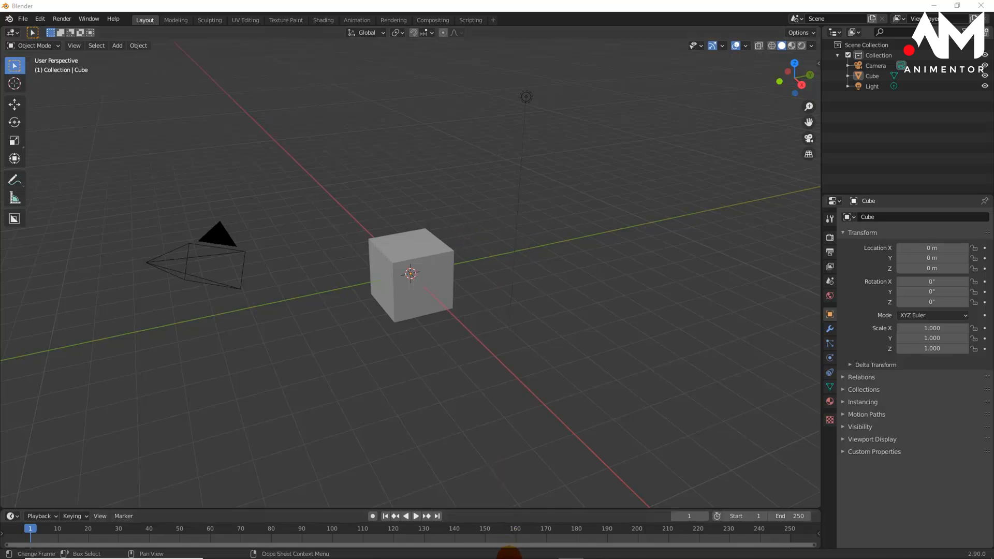
- Switch to Photoshop and compare the alignment of the side, top and bottom shoe images in Shoe_Side_New copy by toggling Layer 1 and Layer 2
click(495, 549)
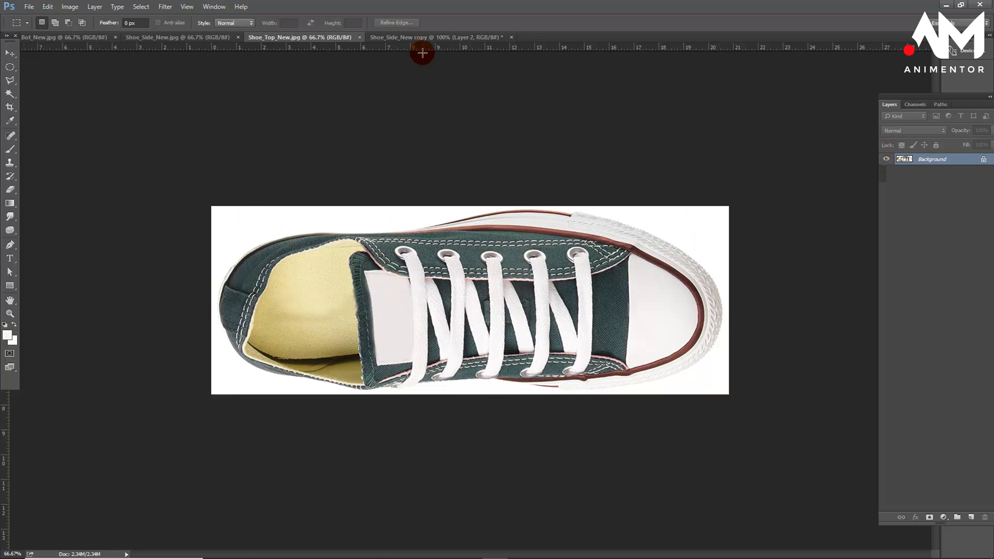
click(434, 38)
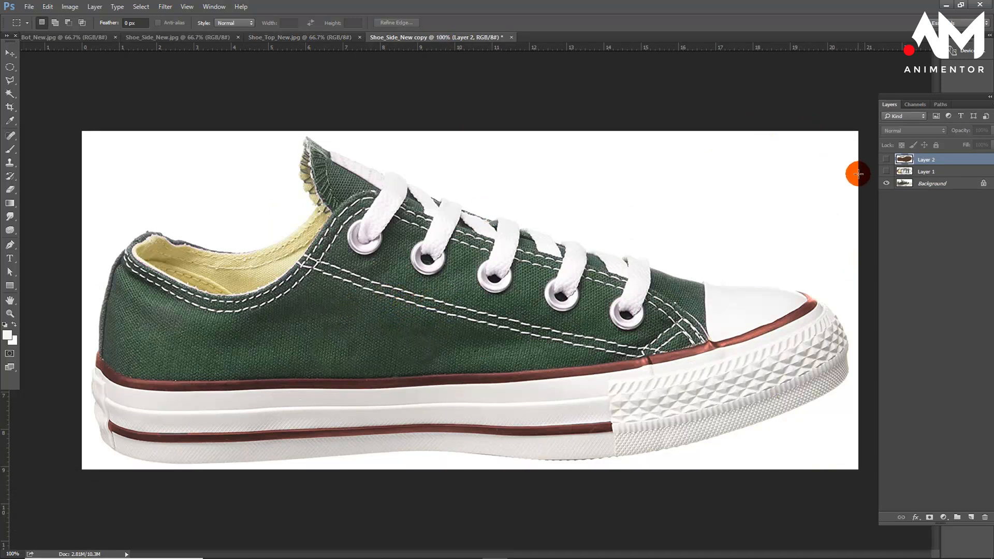
click(889, 175)
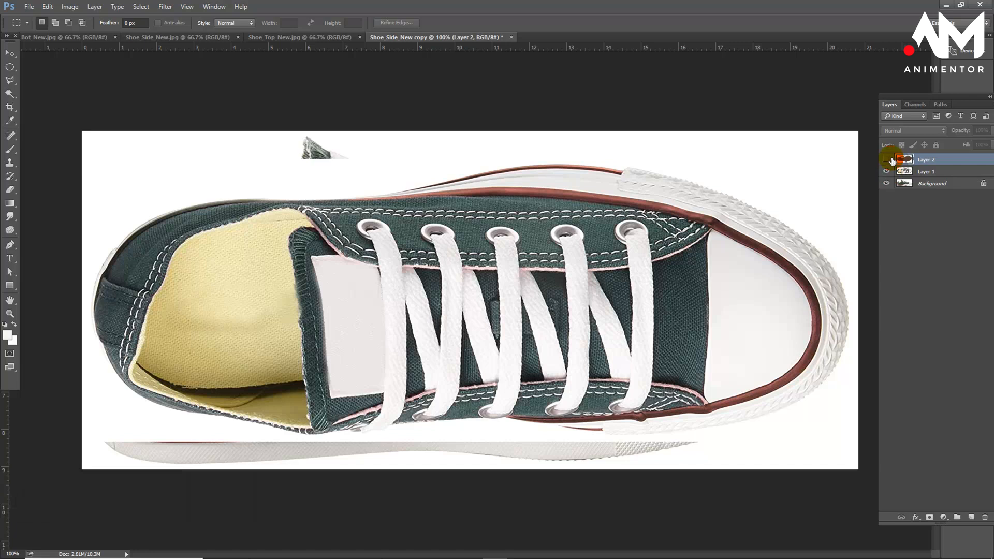
click(887, 160)
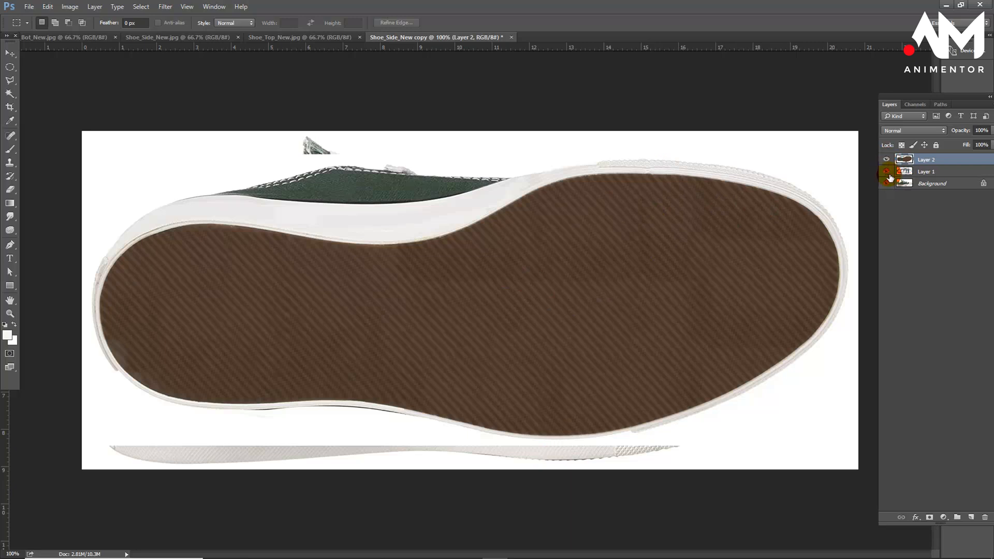
drag(887, 160, 886, 172)
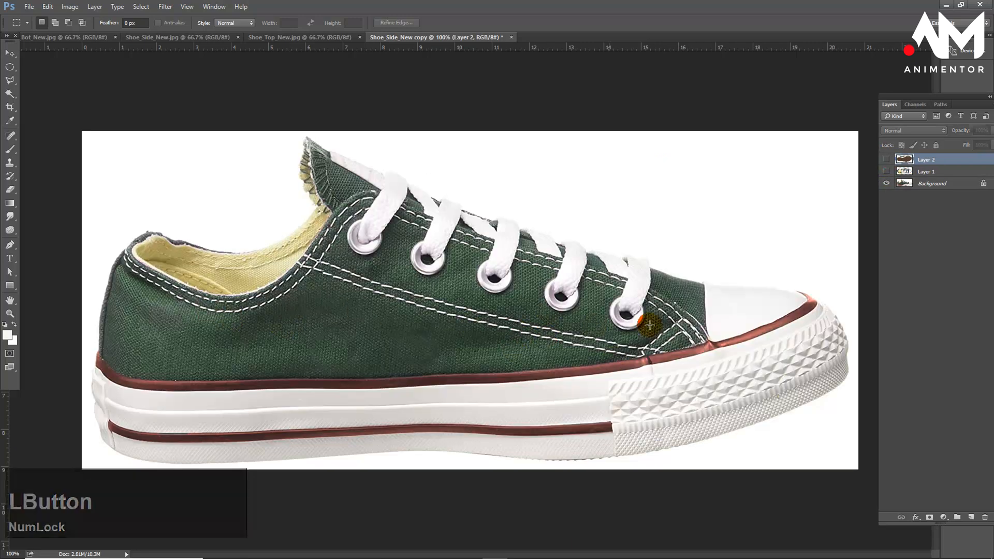
click(886, 171)
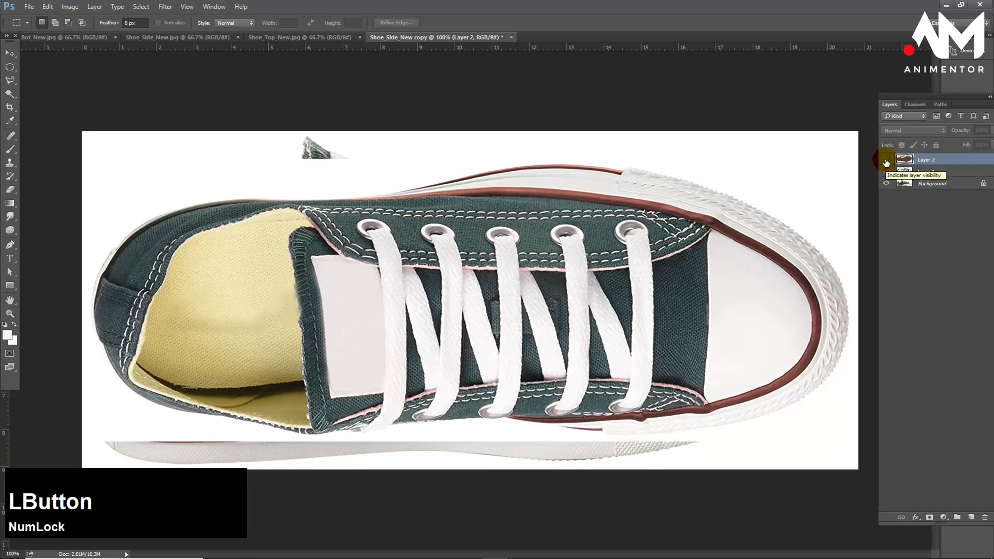
click(886, 160)
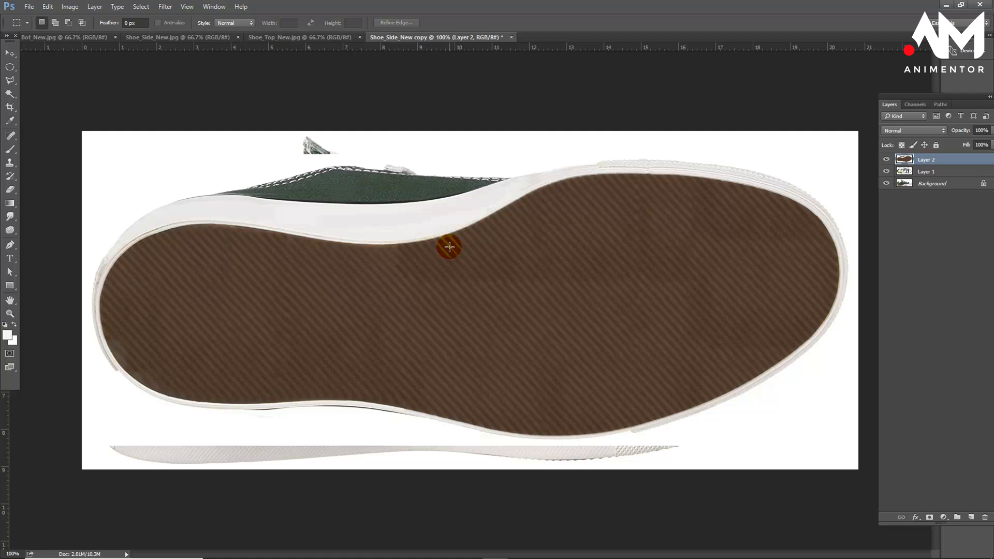
- Switch back to Blender, review the shoe reference pictures in the Photos viewer, and close the viewer
click(473, 551)
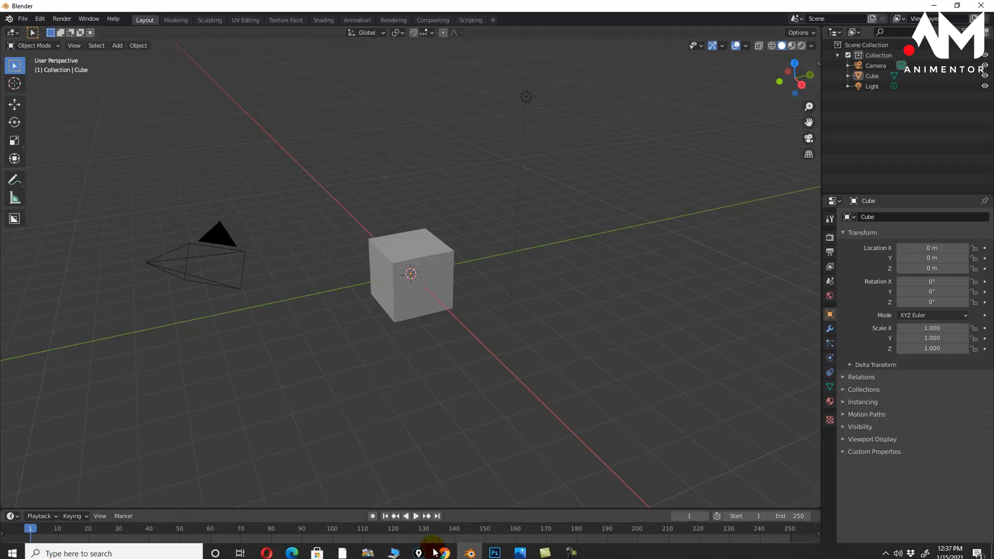
click(520, 548)
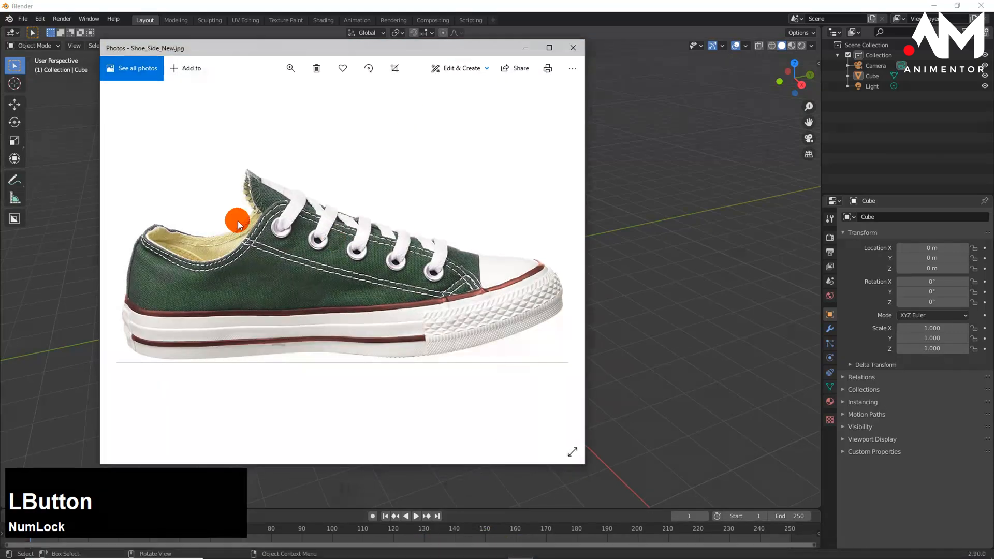
click(556, 263)
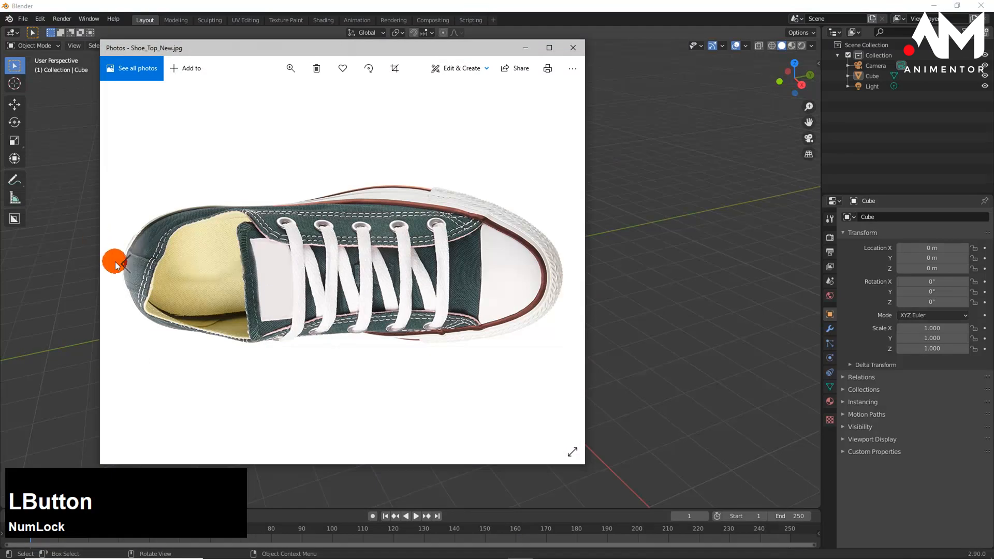
click(111, 260)
click(111, 260)
click(572, 48)
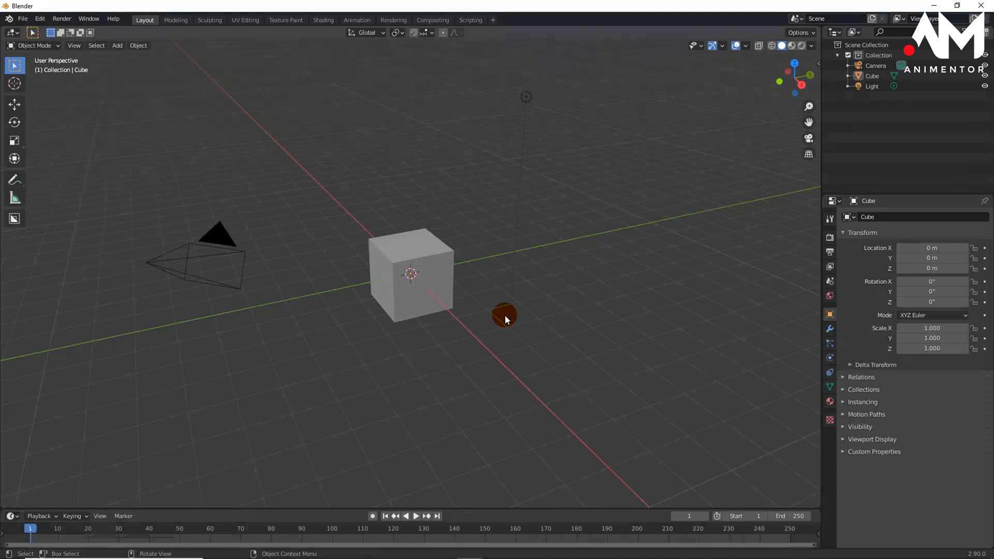
- Delete the default cube from the scene
click(434, 242)
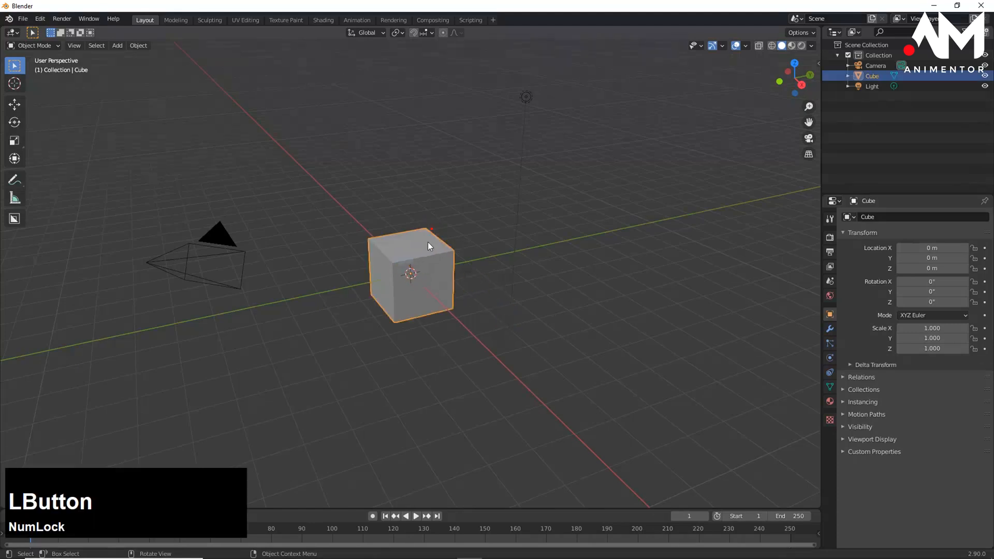
key(x)
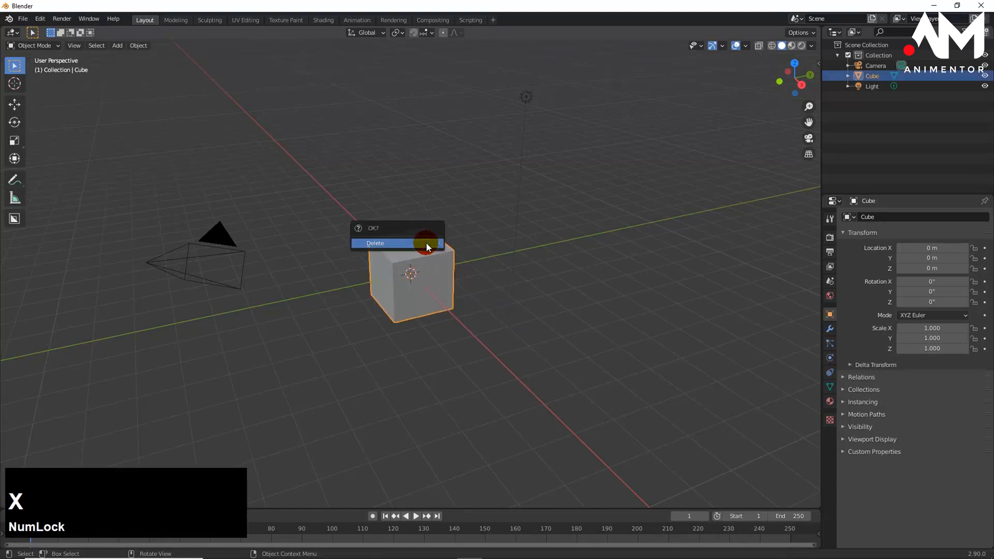
click(426, 244)
- Hide the camera and the light in the viewport
drag(491, 79, 564, 125)
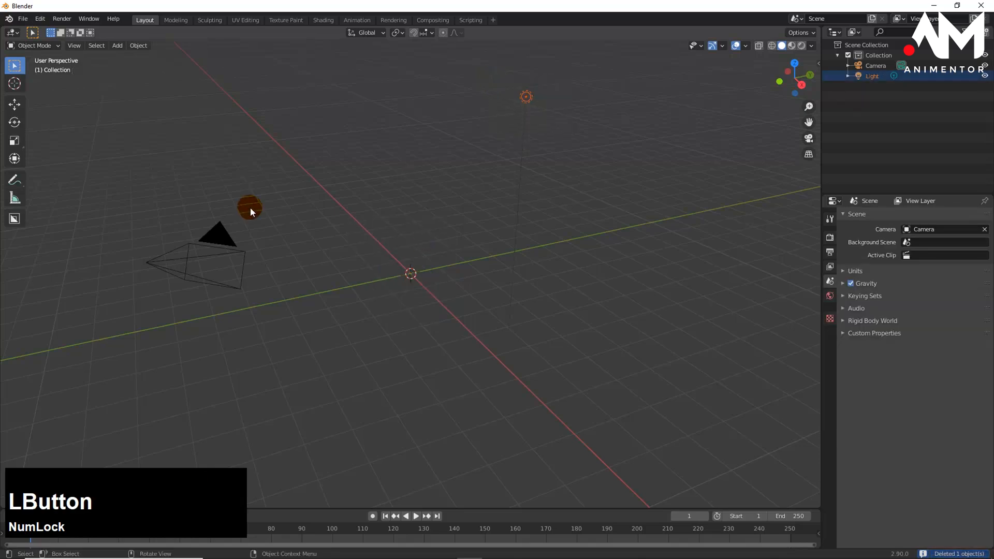
shift+drag(266, 208, 163, 294)
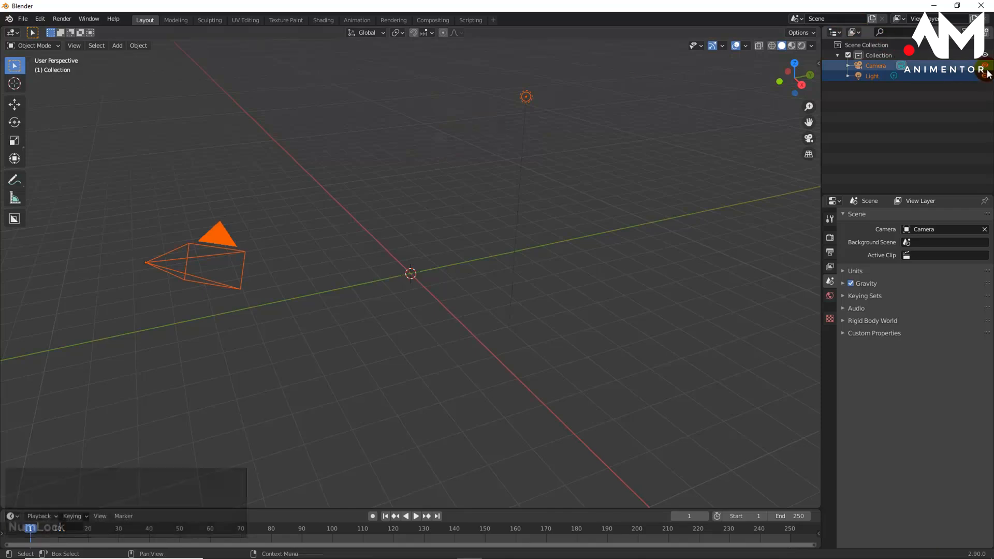
drag(985, 65, 987, 76)
click(424, 191)
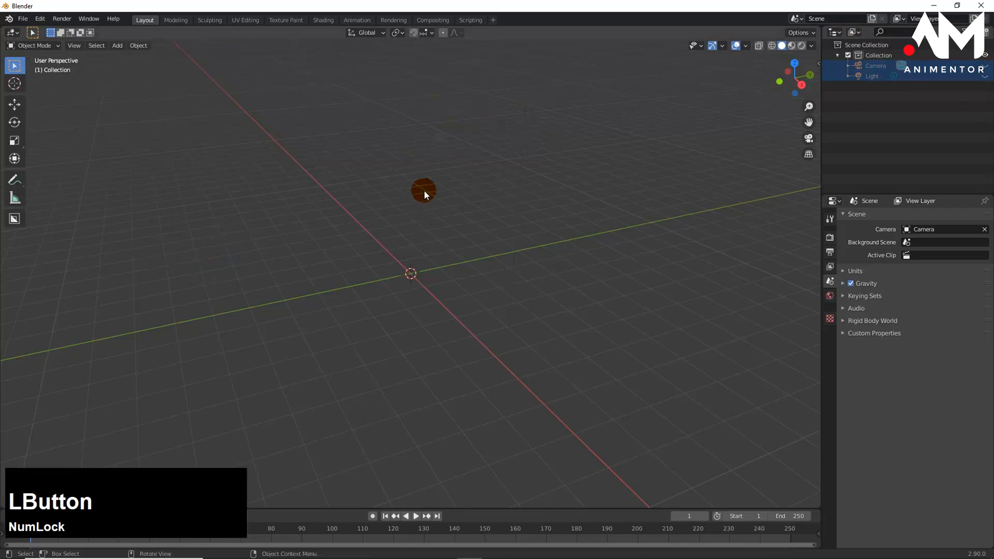
drag(290, 185, 542, 399)
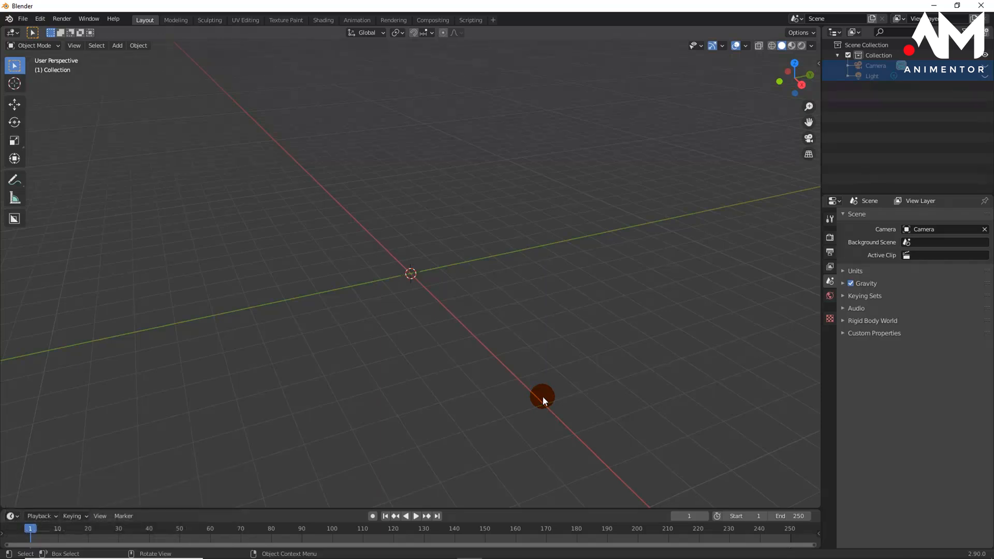
- In the right orthographic view, add Shoe_Side_New.jpg from the 0__Tutorial folder as a reference image aligned to the view
key(KP_3)
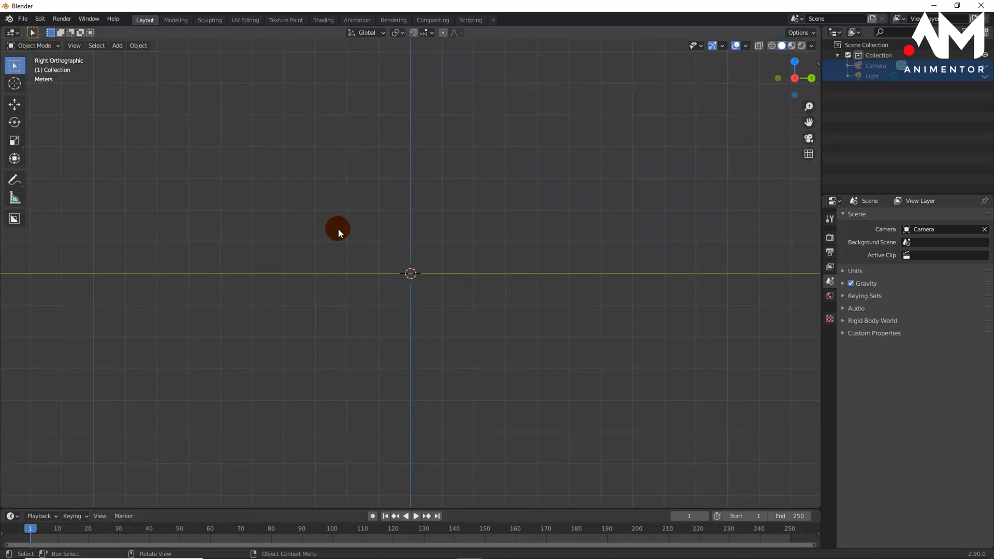
key(shift+a)
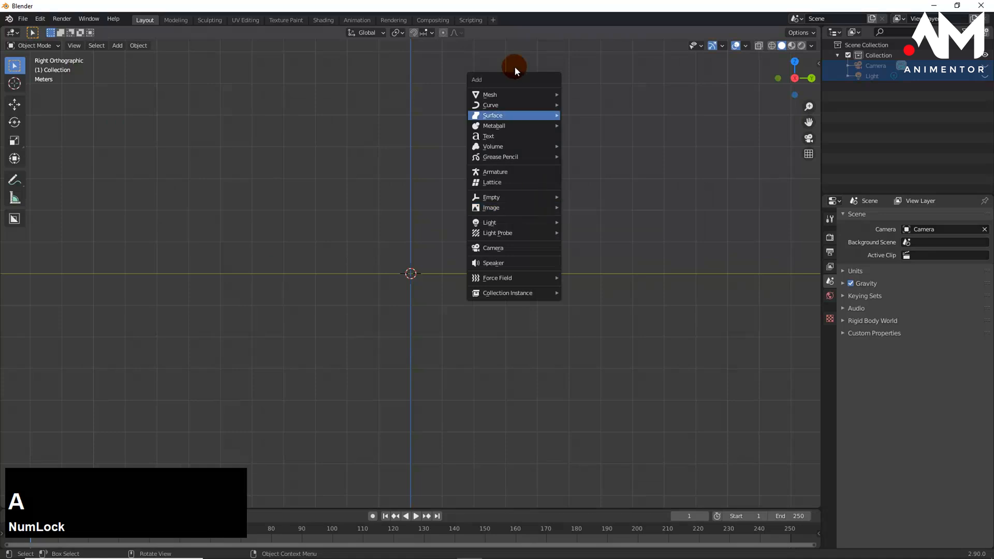
mouse_move(503, 94)
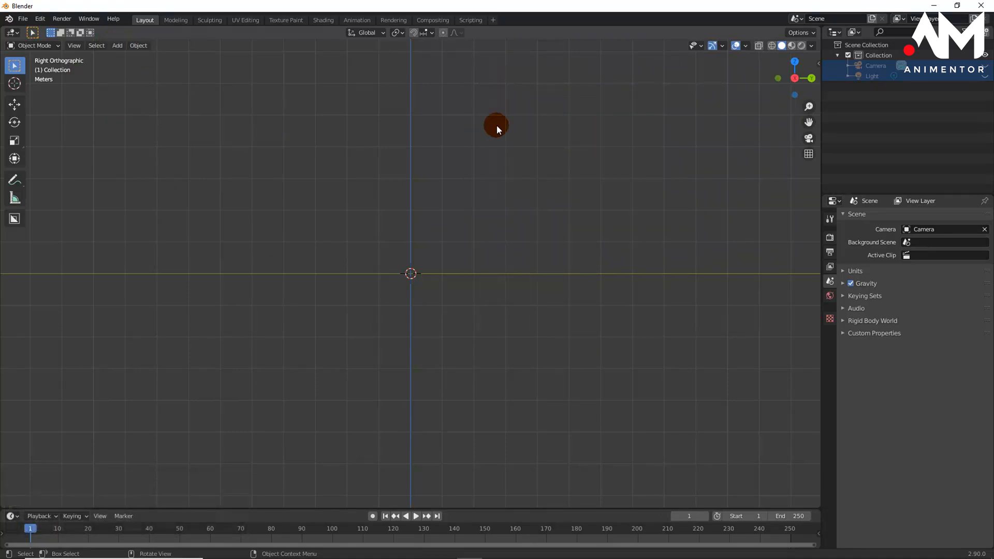
key(shift+a)
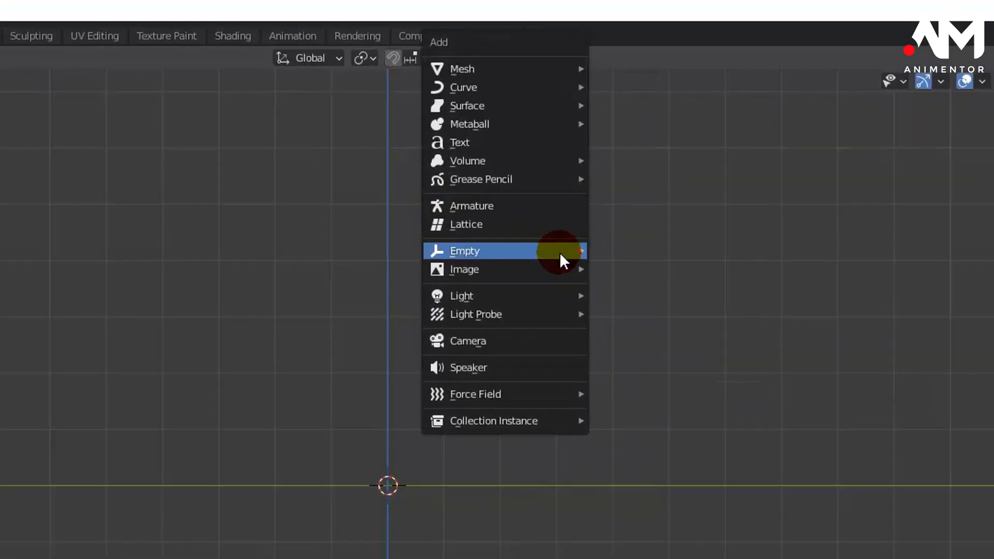
mouse_move(558, 293)
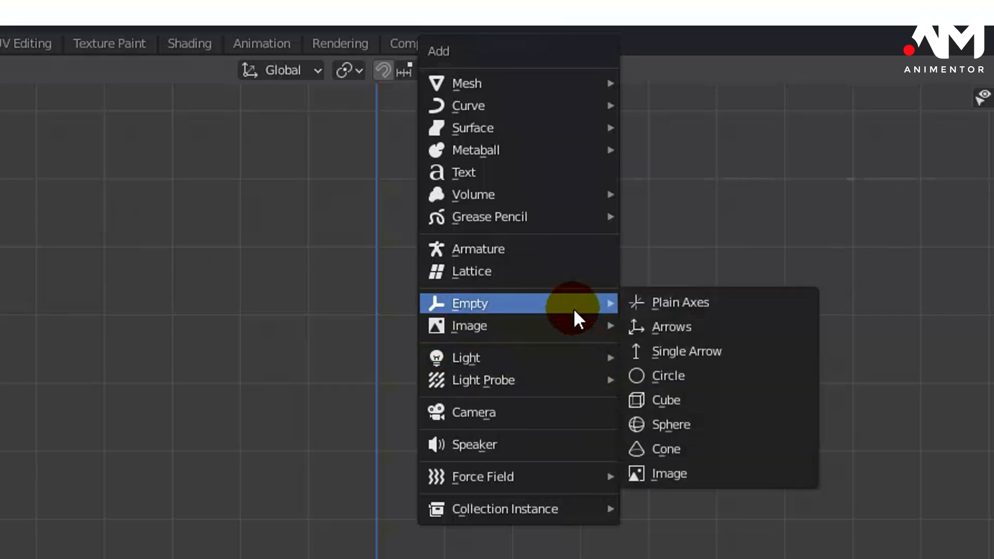
mouse_move(559, 327)
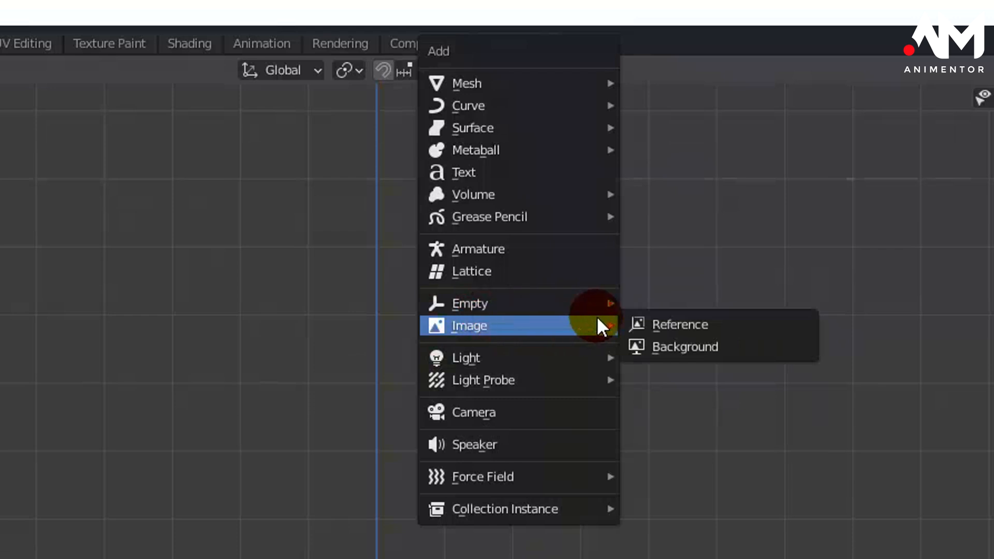
click(654, 322)
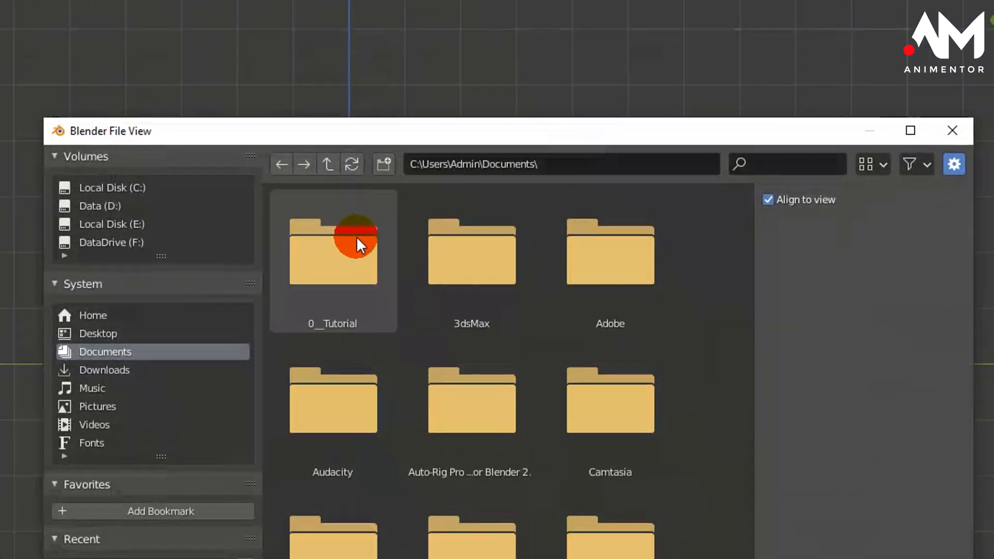
click(357, 238)
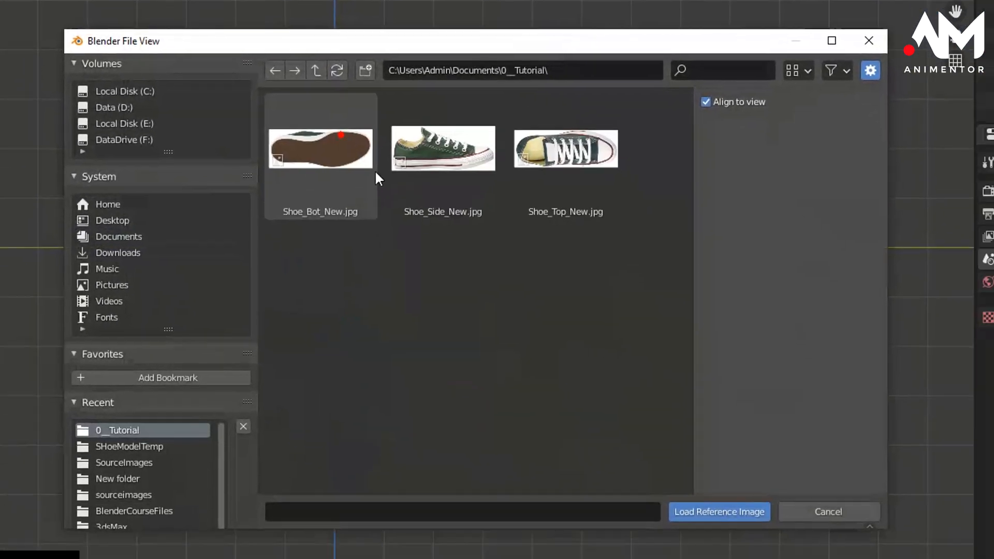
click(499, 365)
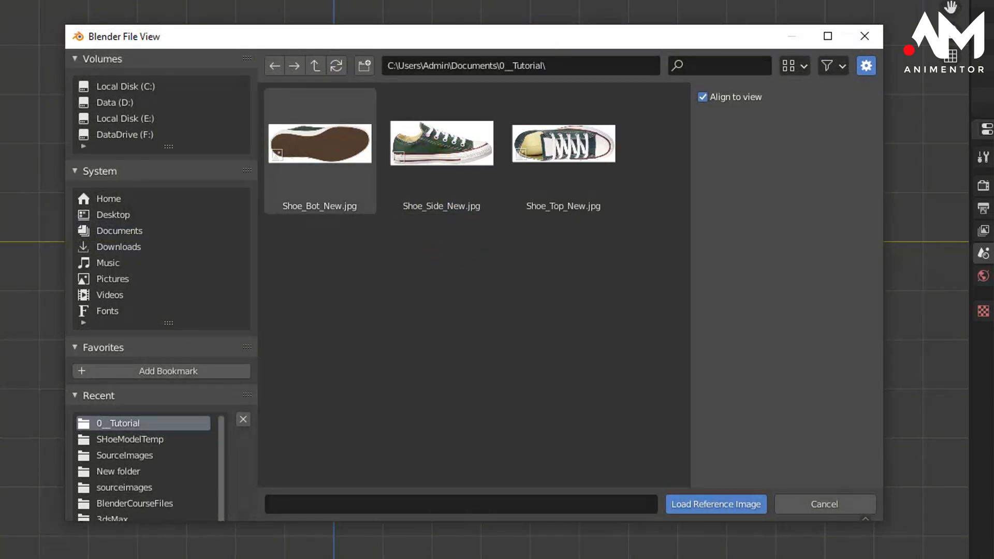
click(433, 135)
click(707, 499)
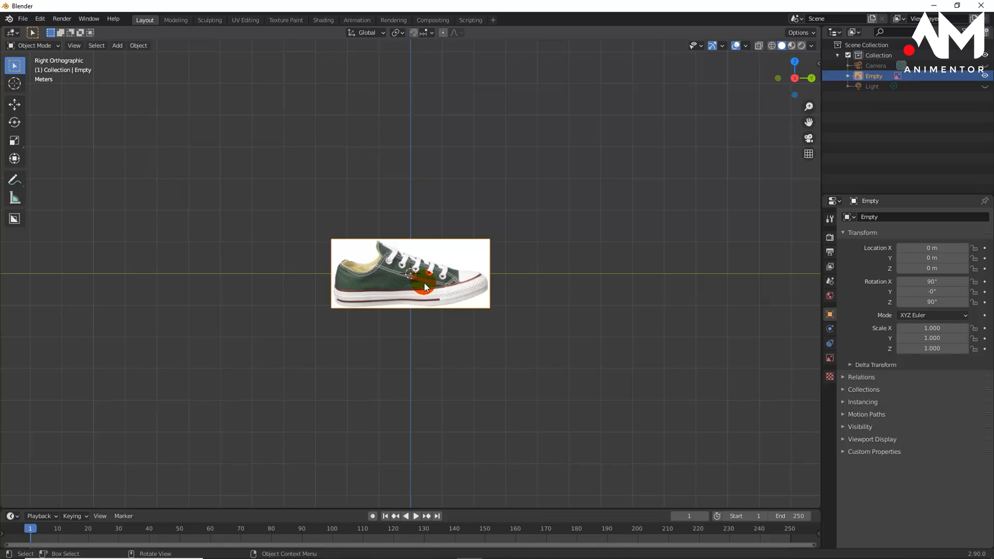
- Rename the side-view reference image object to Side
double_click(880, 77)
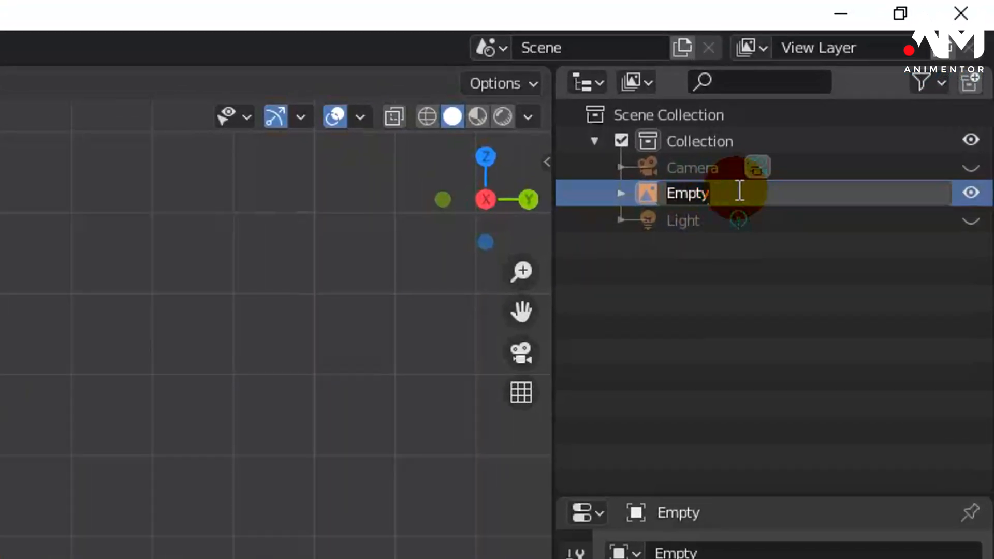
text(Side)
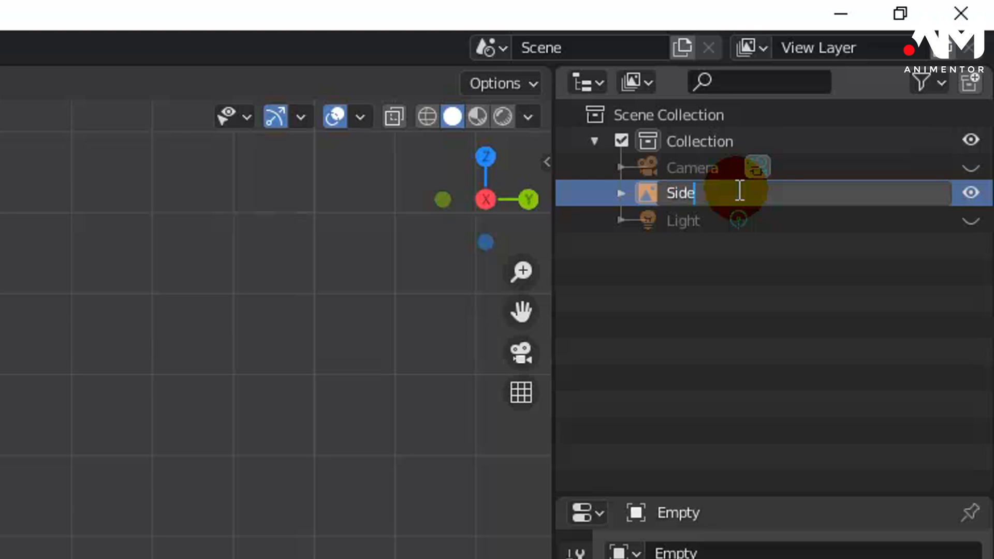
key(Return)
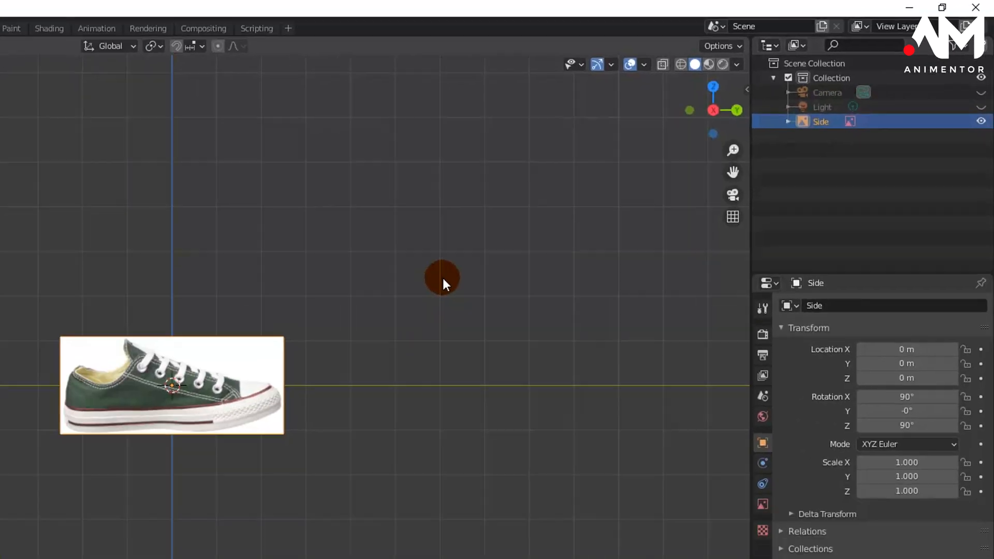
- In the top orthographic view, add Shoe_Top_New.jpg as a reference image aligned to the view
key(KP_7)
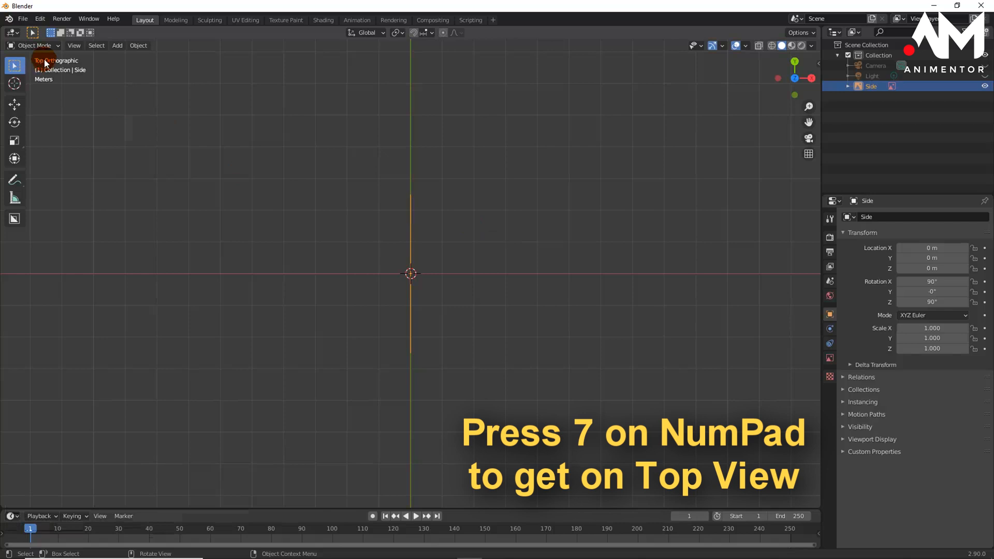
key(shift+a)
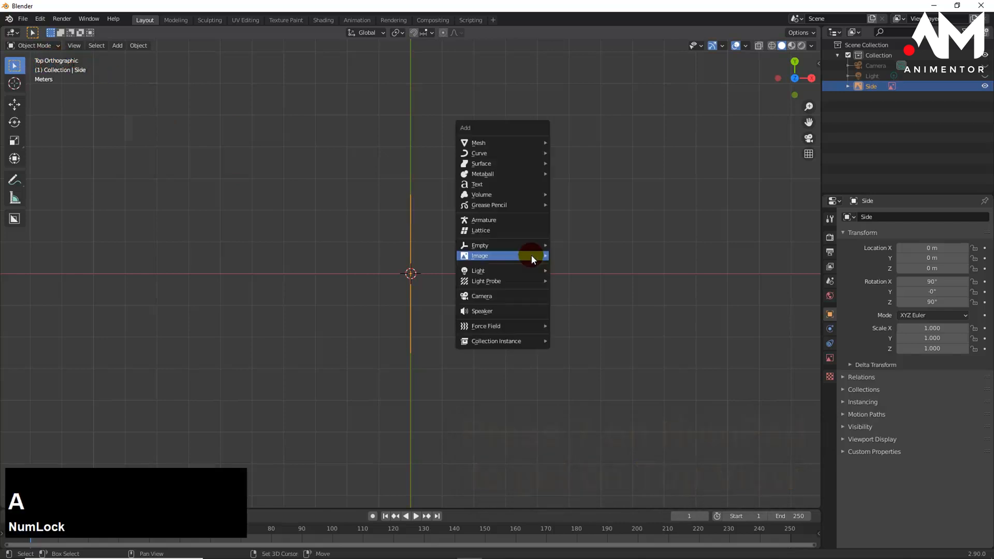
mouse_move(528, 254)
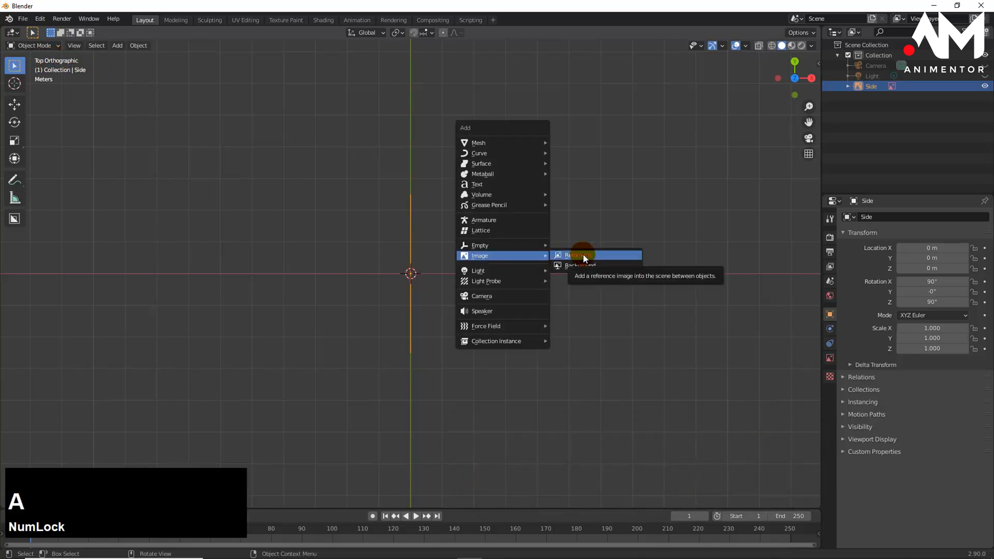
click(583, 255)
click(493, 247)
click(536, 243)
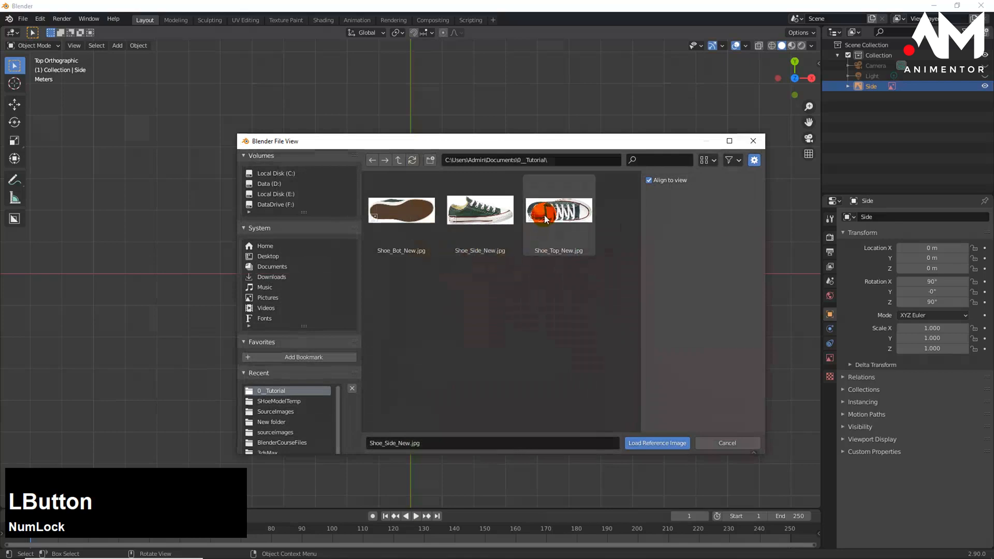
click(667, 445)
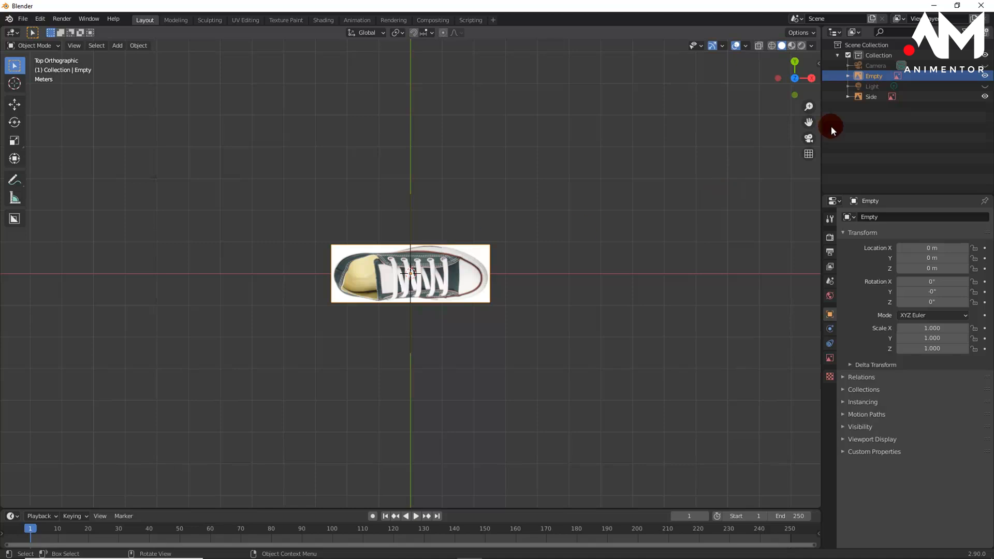
- Rename the top-view reference image object to Top
double_click(872, 77)
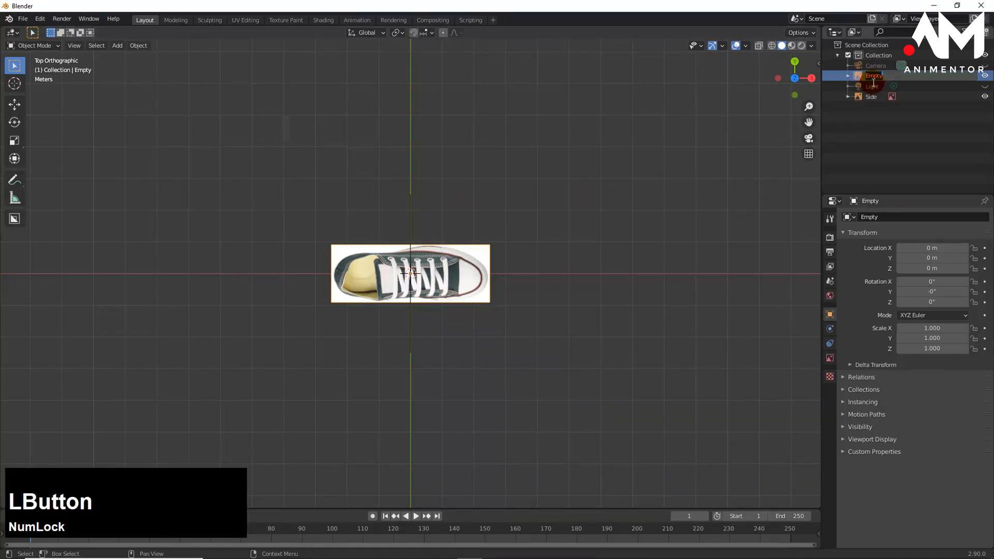
text(Top)
key(Return)
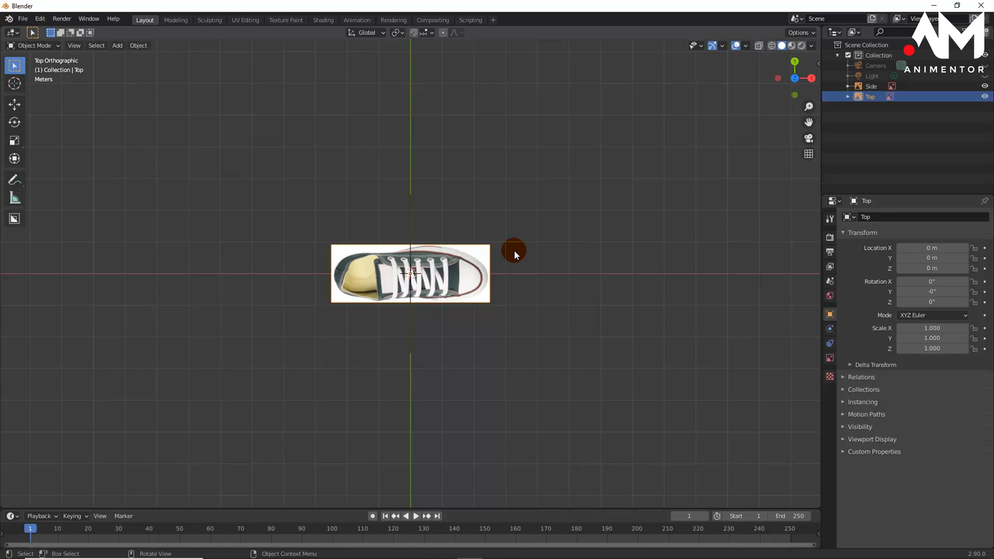
- In the bottom orthographic view, add Shoe_Bot_New.jpg from the 0__Tutorial folder as a reference image aligned to the view
key(ctrl+KP_7)
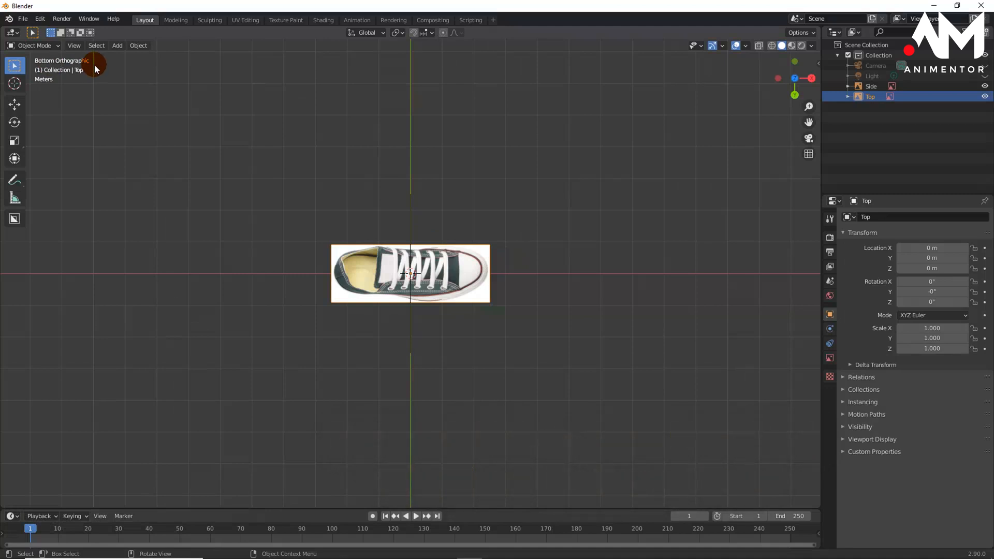
click(402, 279)
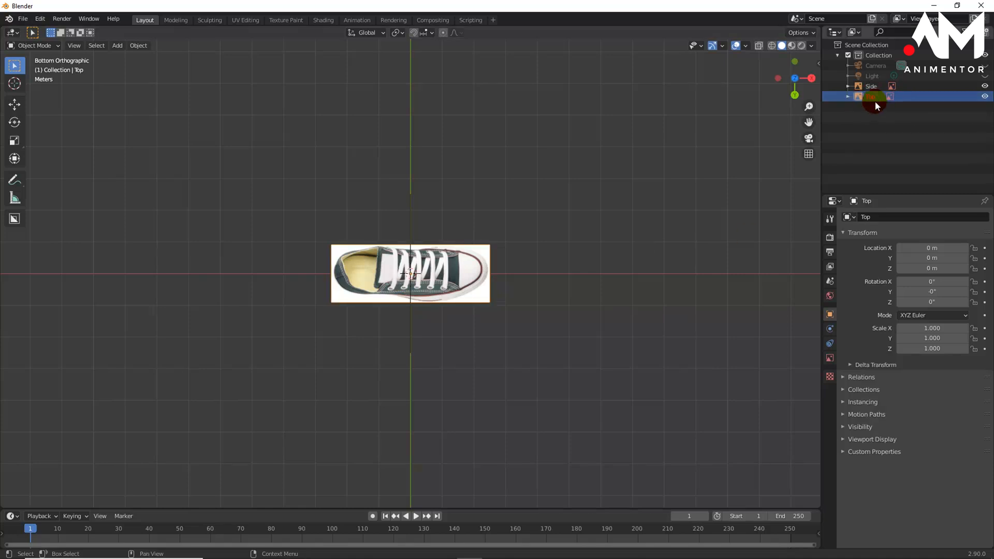
click(611, 216)
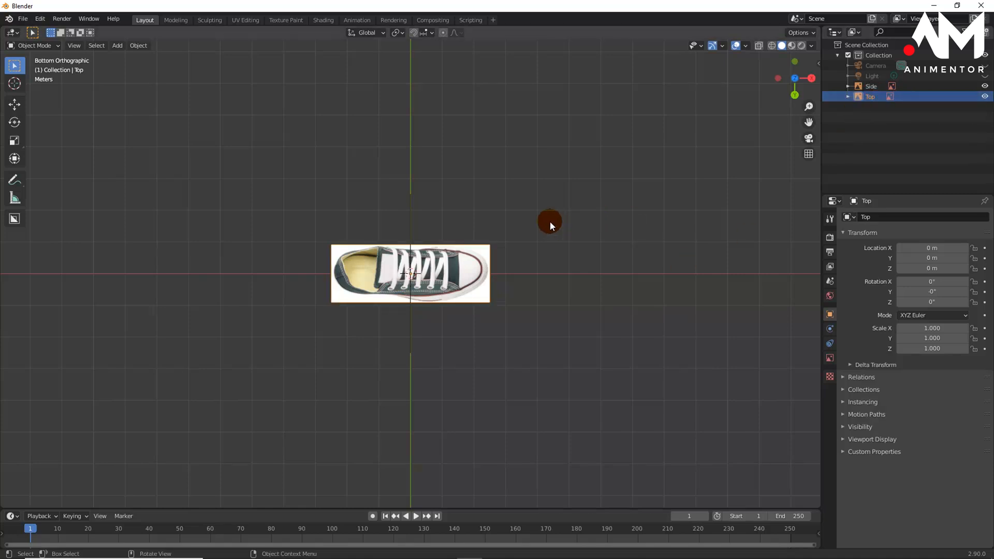
key(shift+a)
mouse_move(552, 215)
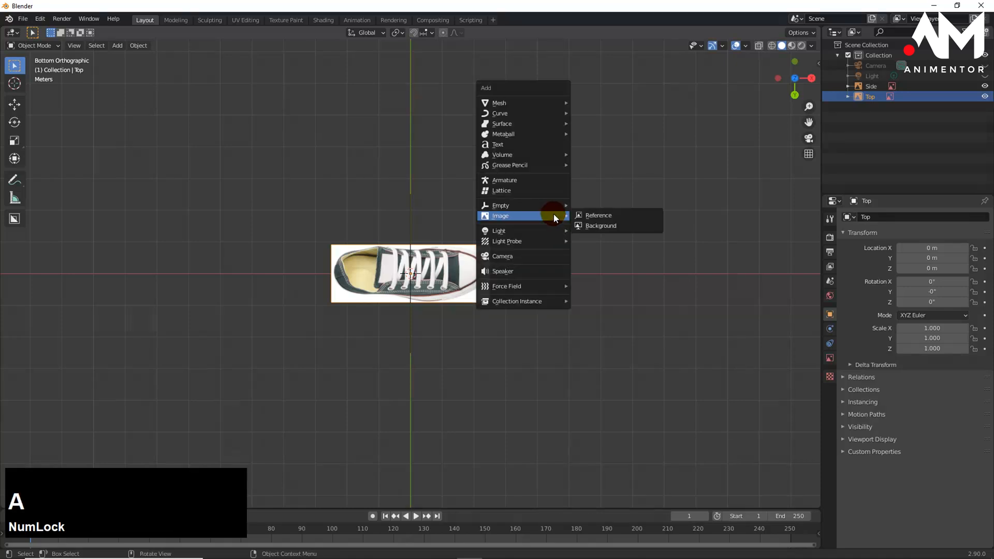
click(599, 216)
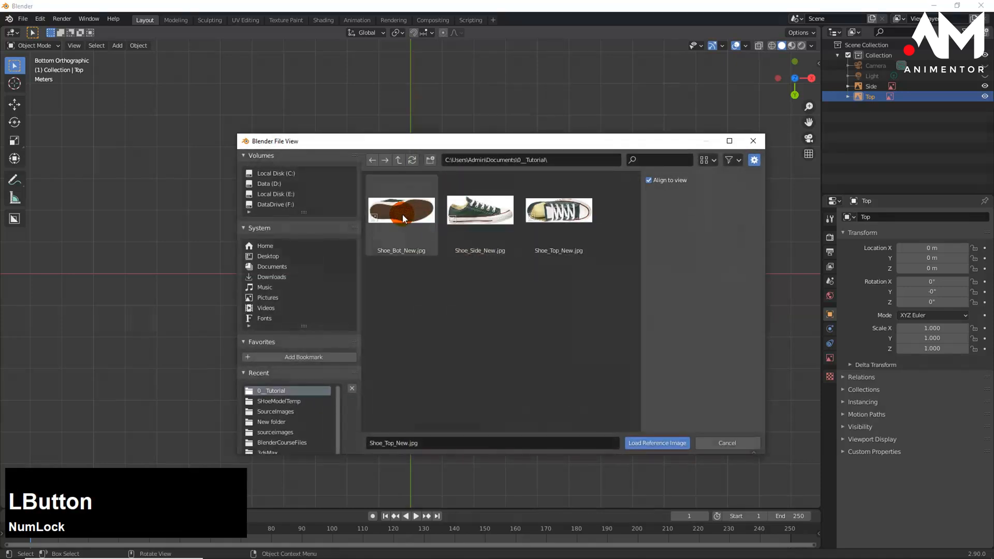
click(401, 212)
click(665, 444)
click(393, 248)
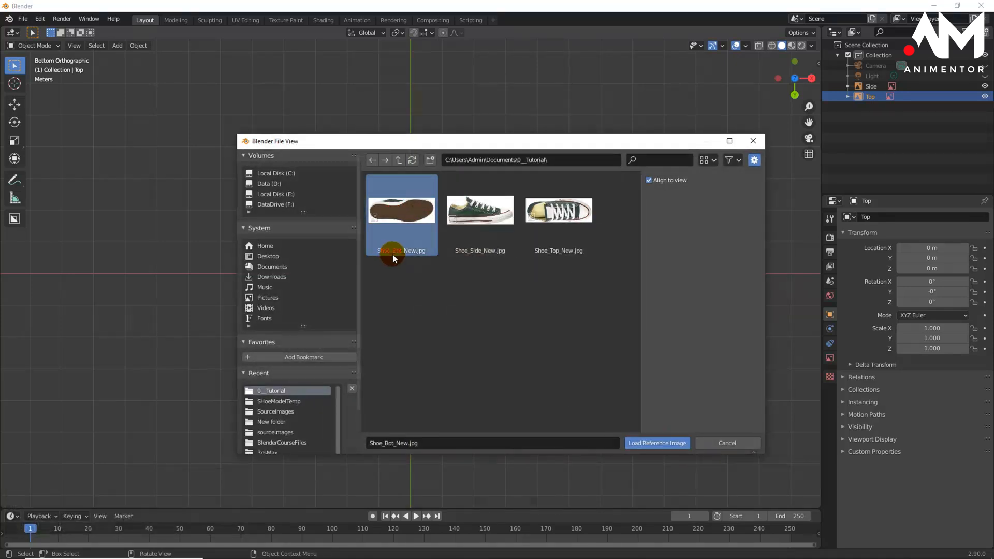
click(664, 441)
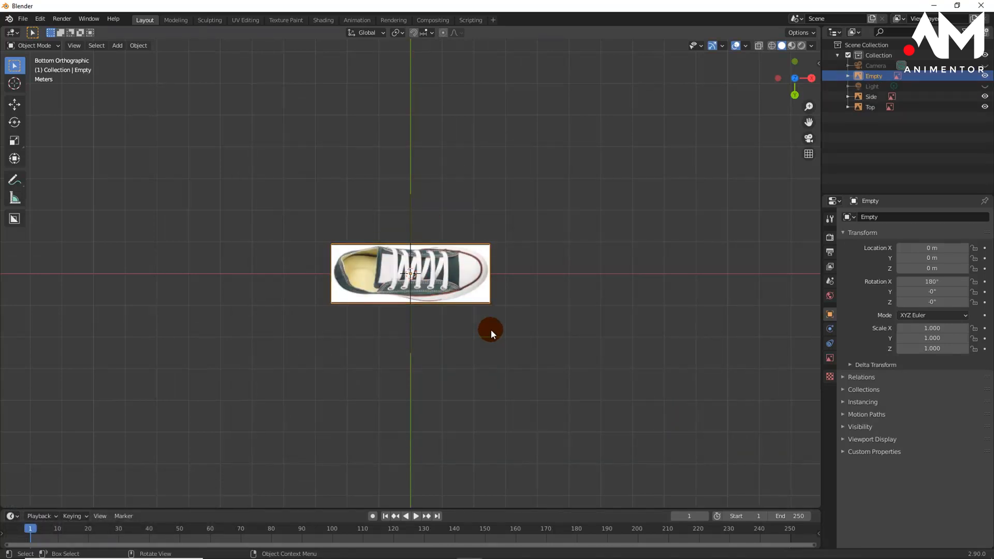
- Rotate the Top reference image 90° about the global Z axis to line it up with the side image
middle_drag(500, 384, 549, 306)
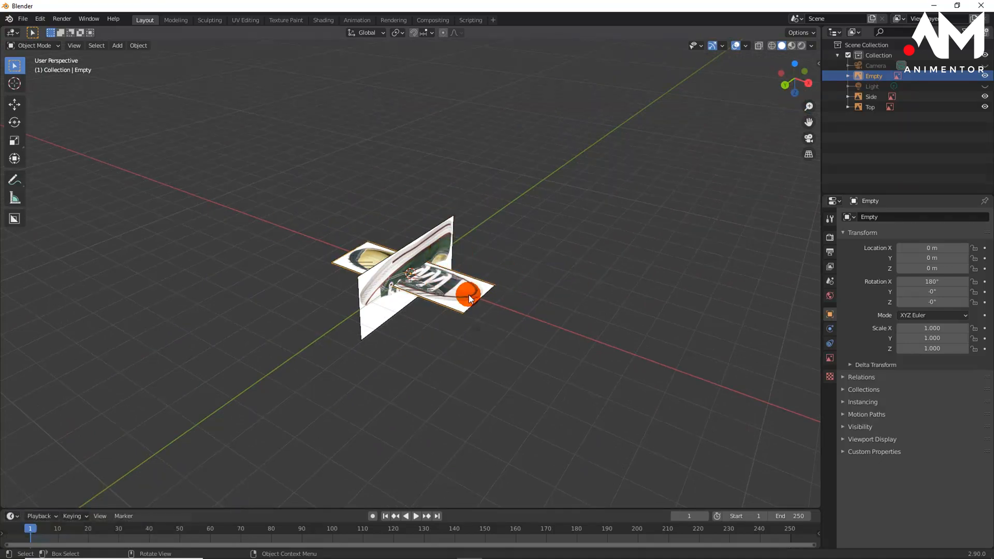
mouse_move(470, 290)
middle_down()
mouse_move(428, 287)
mouse_move(467, 280)
middle_up()
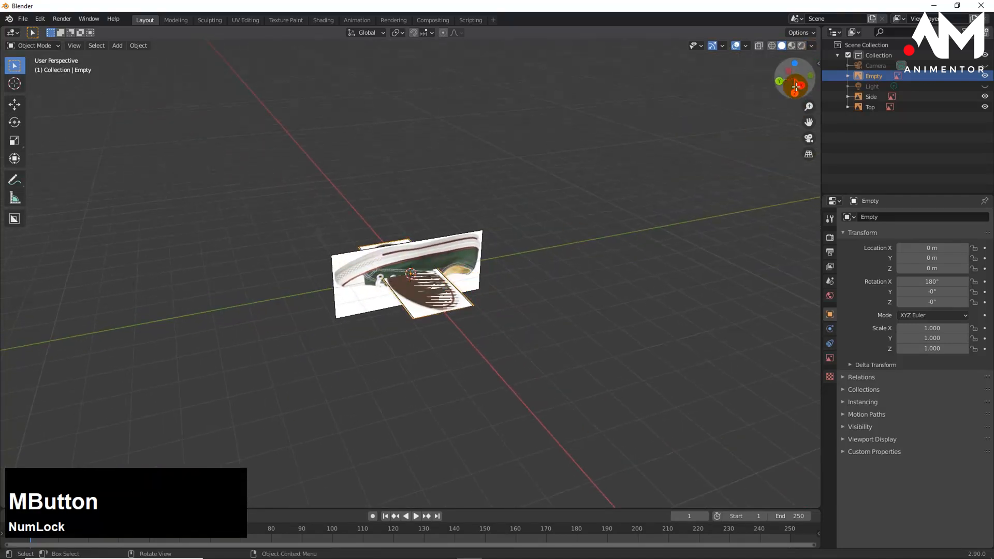
middle_drag(411, 374, 448, 484)
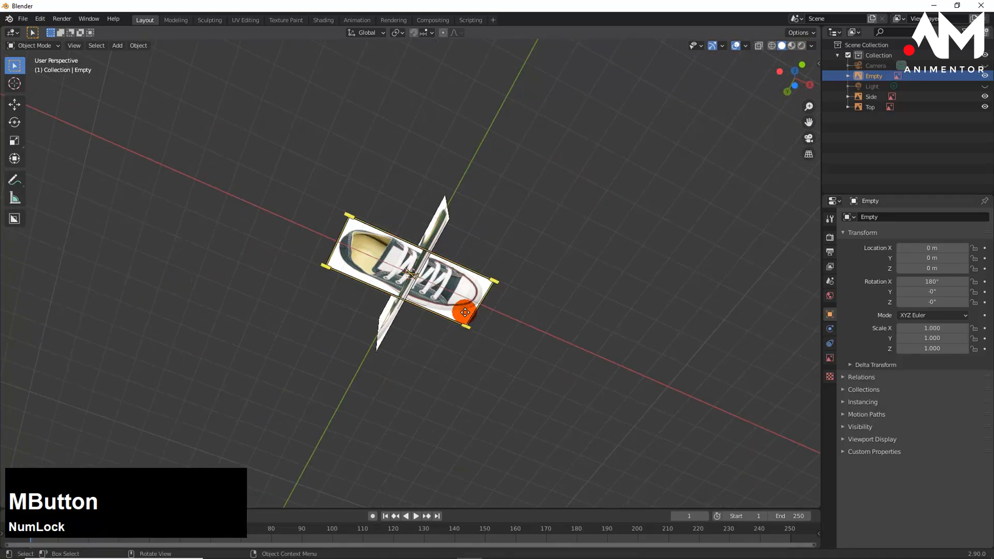
middle_drag(461, 311, 514, 378)
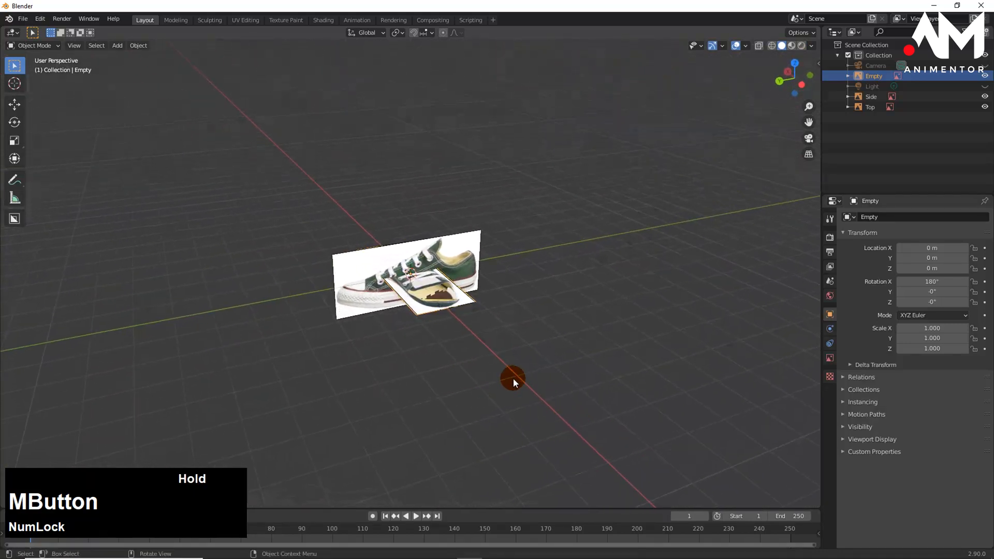
scroll(514, 368, up, 2)
shift+middle_drag(457, 306, 523, 342)
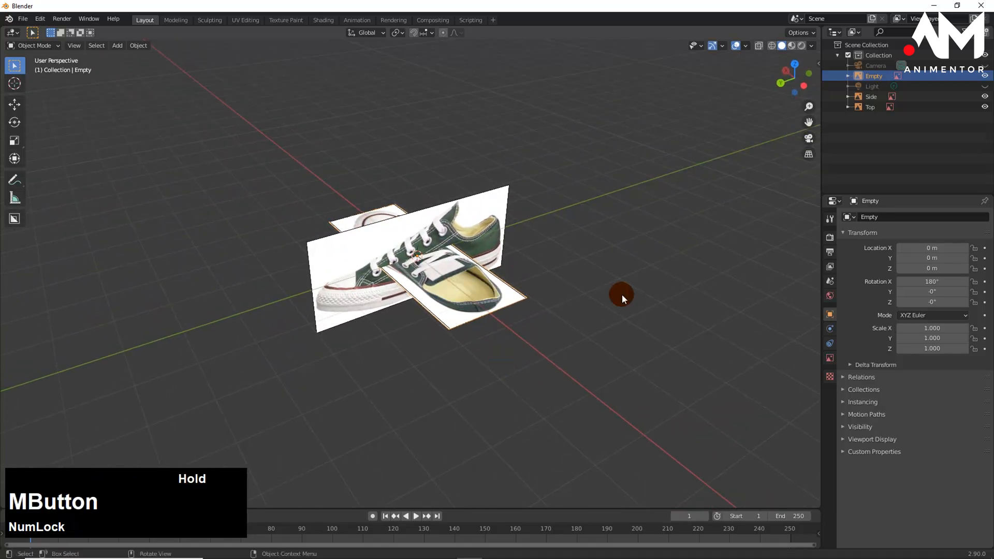
click(870, 97)
click(859, 107)
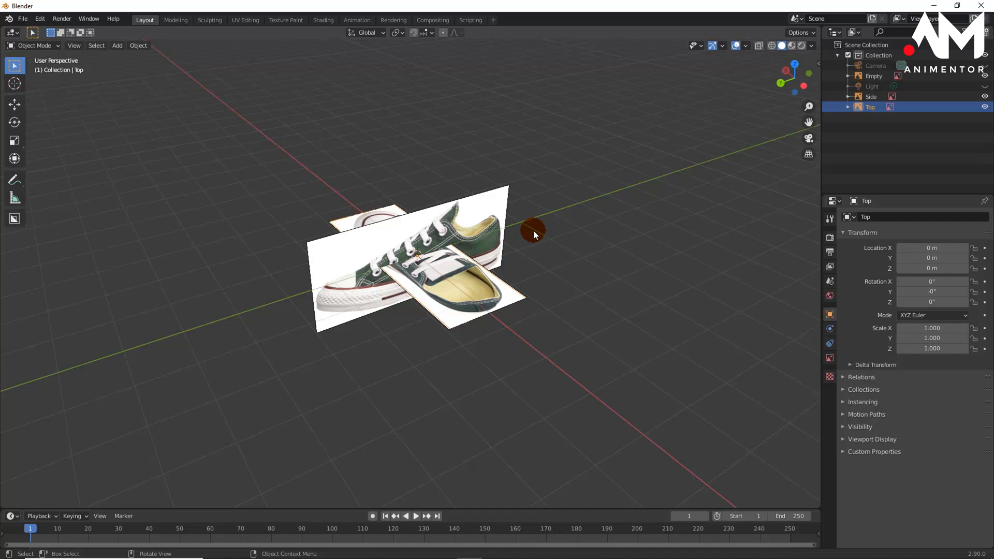
key(r)
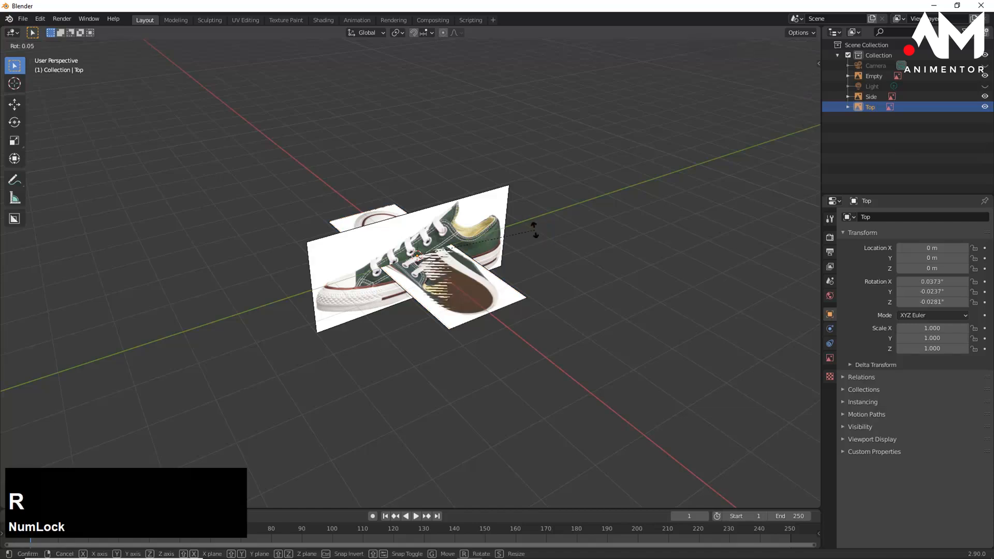
key(z)
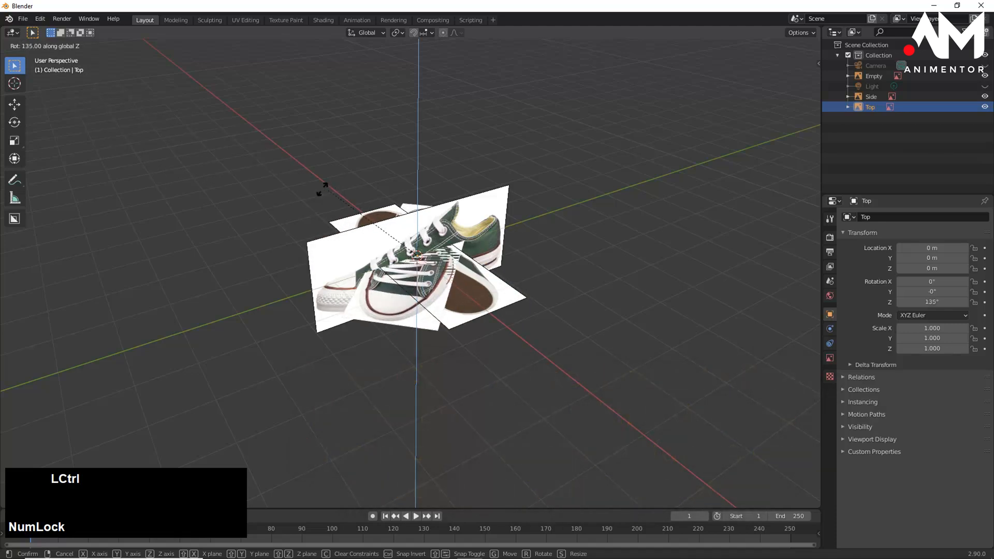
click(406, 198)
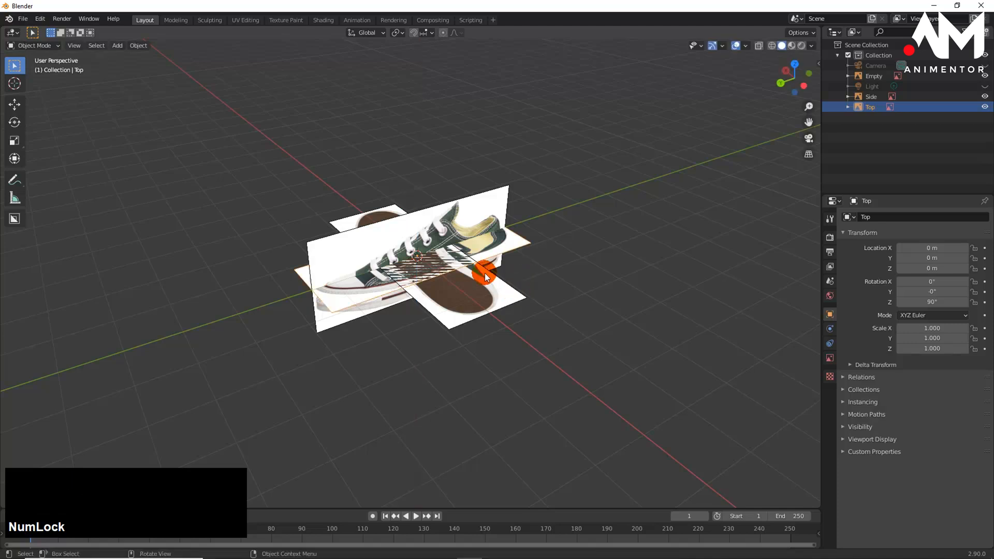
- Move the Top reference image up along the global Z axis by about 2.12 m, above the side image
key(g)
key(z)
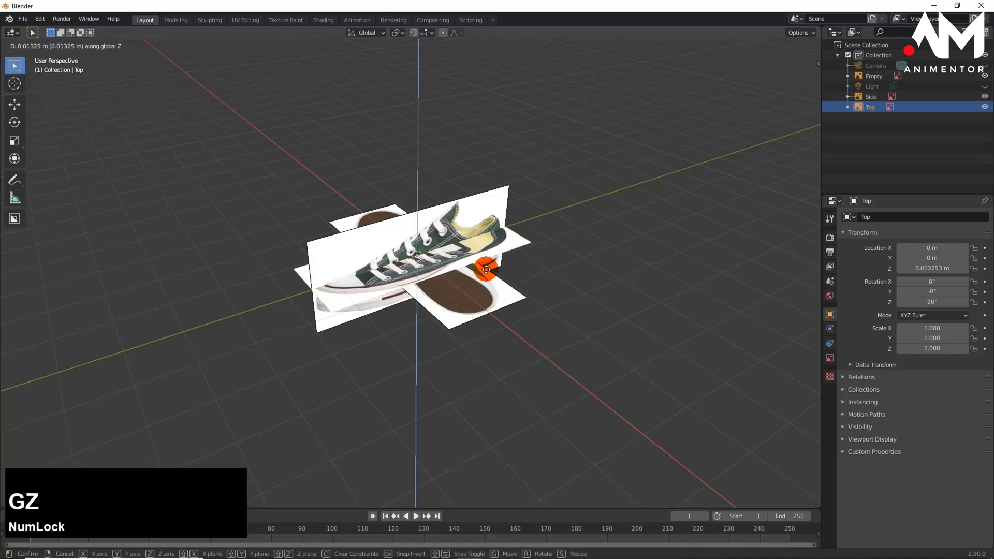
click(482, 197)
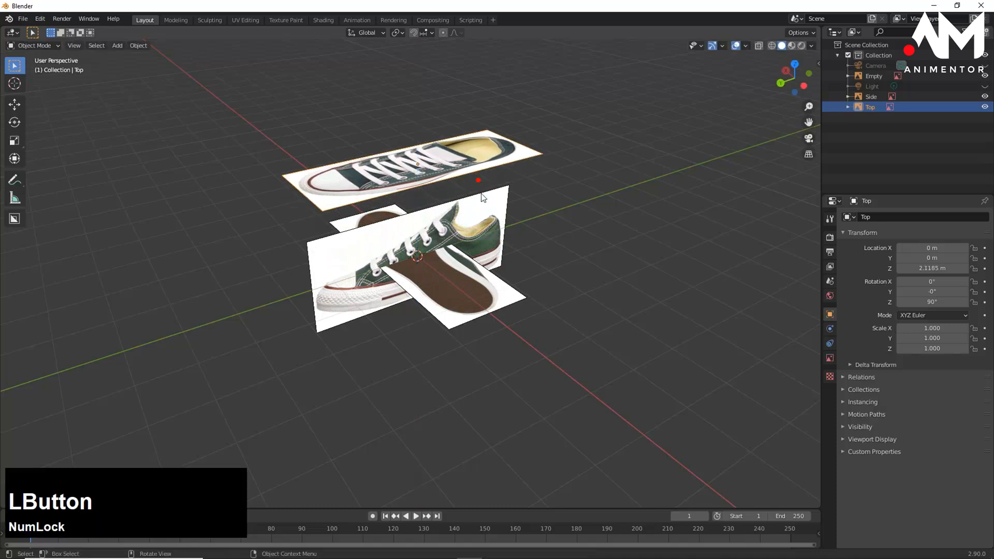
- Rename the shoe-sole reference image object to Bottom
click(521, 296)
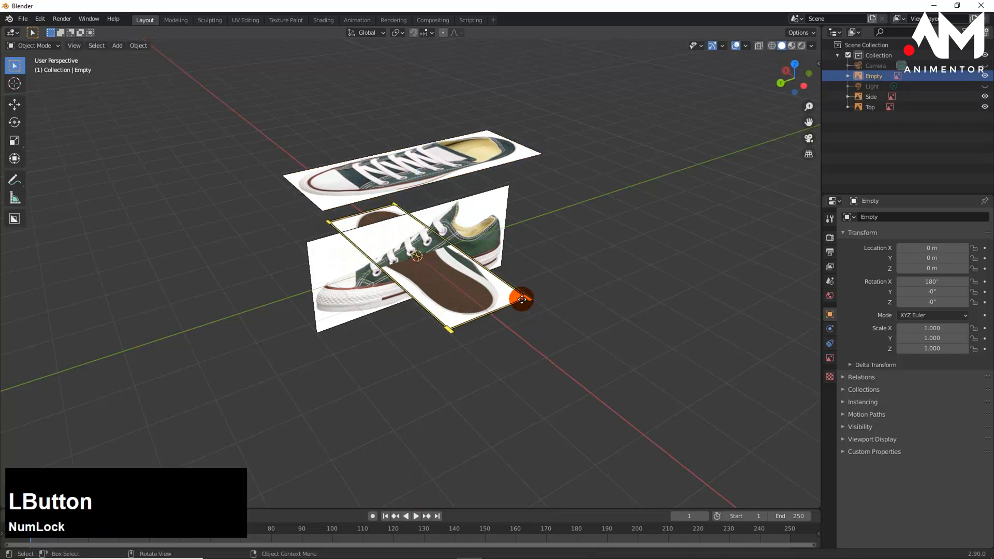
click(870, 78)
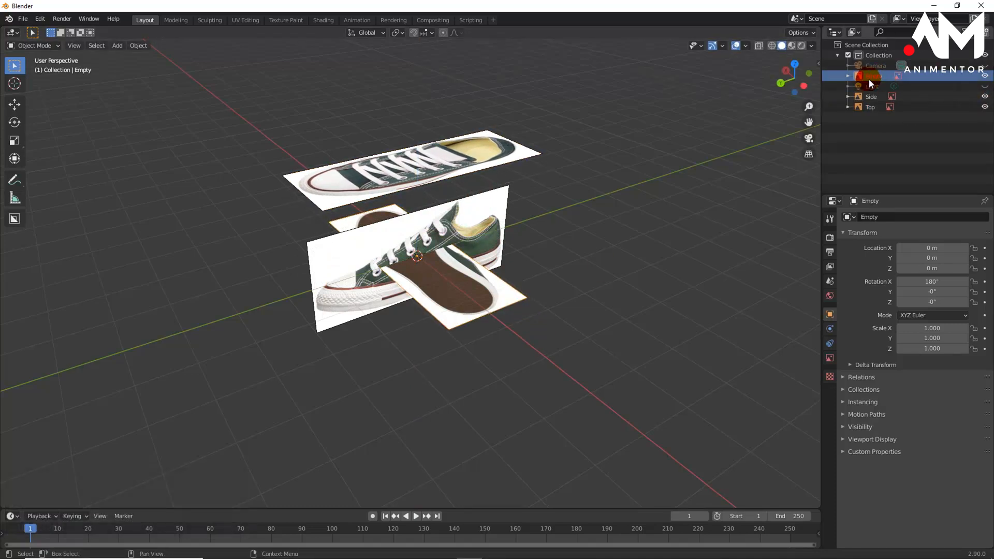
click(875, 74)
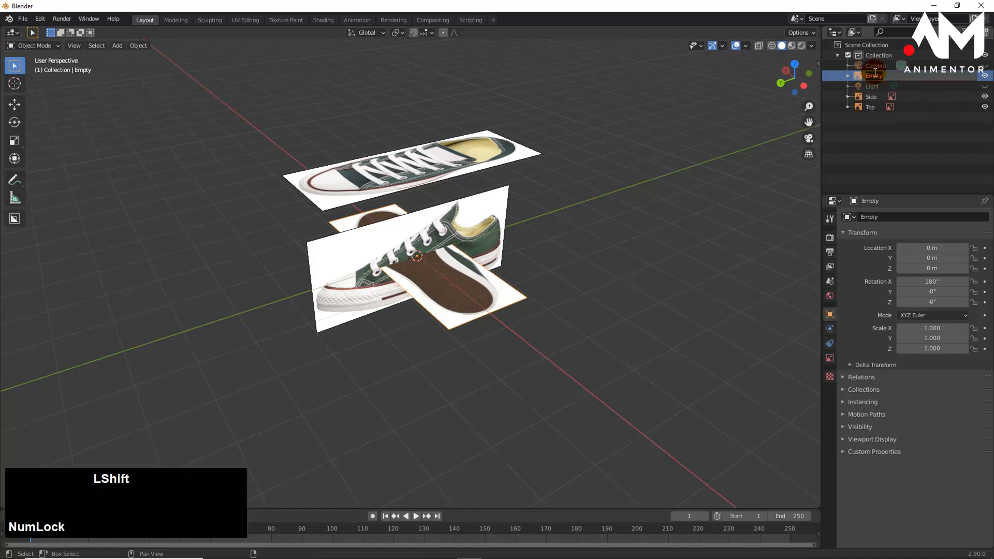
text(Bottom)
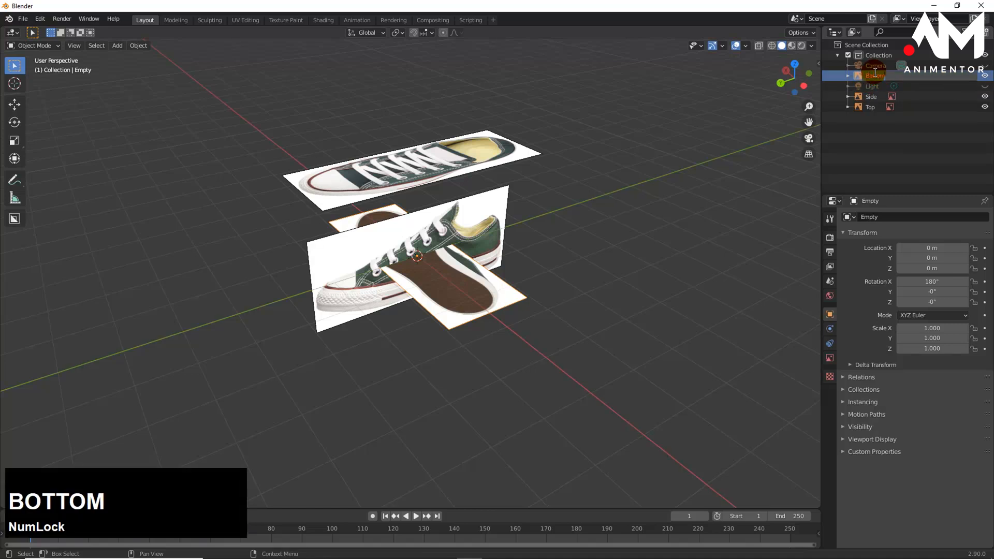
key(Return)
- Rotate the Bottom reference image about the global Z axis to a Z rotation of 90°, parallel to the side image
click(510, 315)
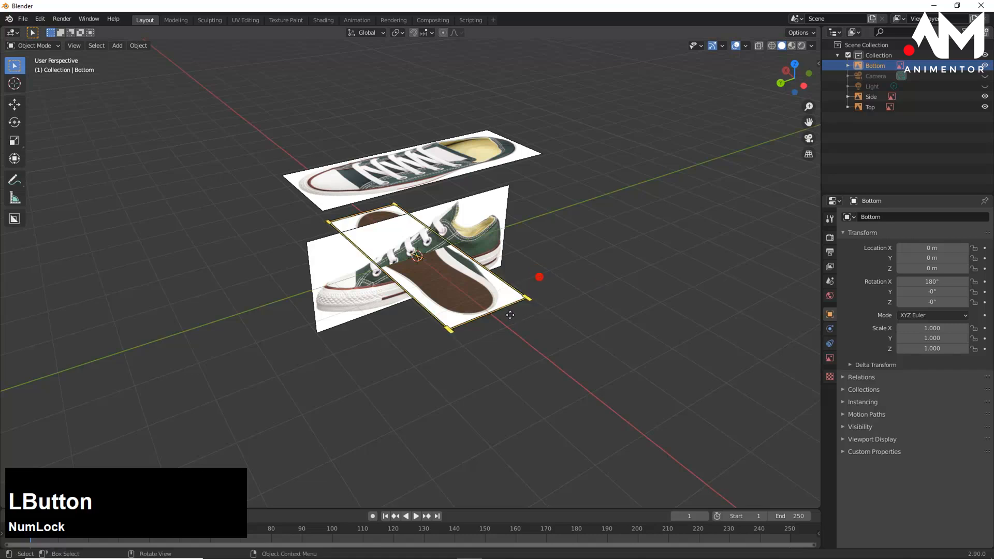
click(527, 316)
key(r)
key(z)
key(shift)
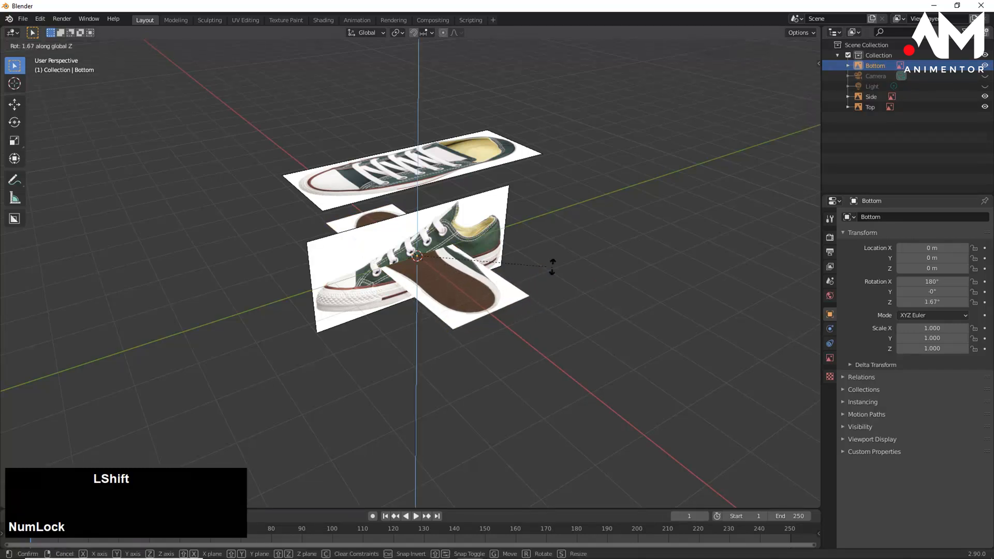
key(ctrl)
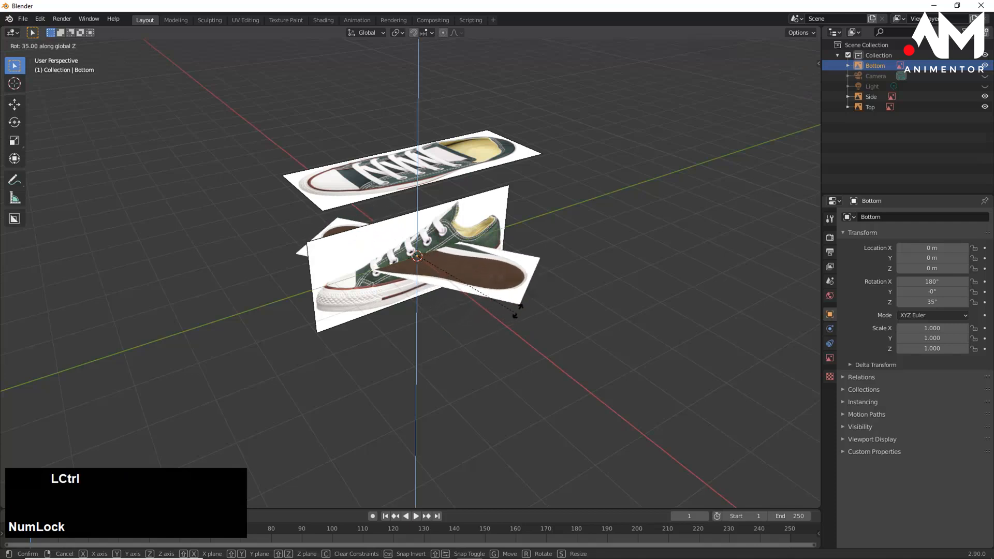
click(554, 191)
- Move the Bottom reference image down along the global Z axis by about 2.49 m, below the side image
mouse_move(531, 243)
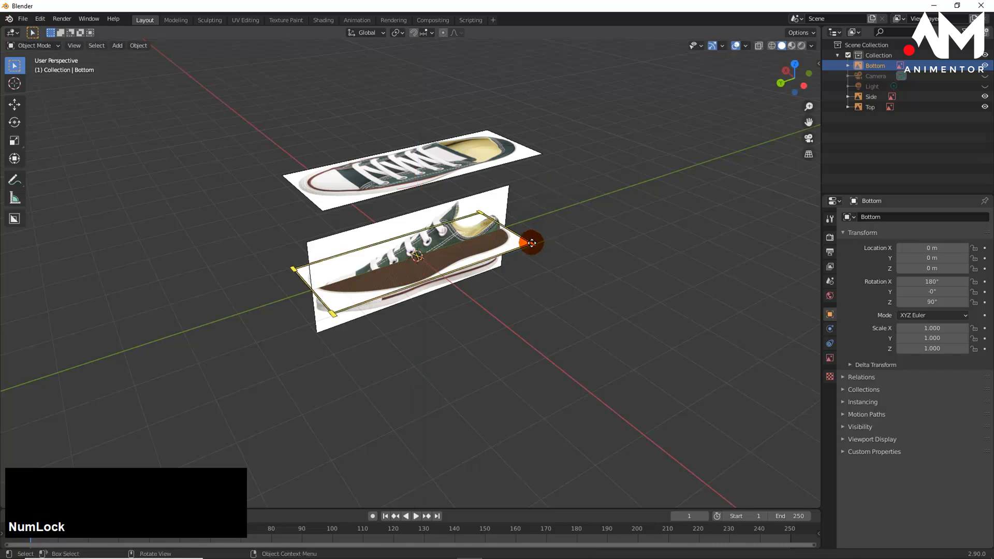
key(g)
key(z)
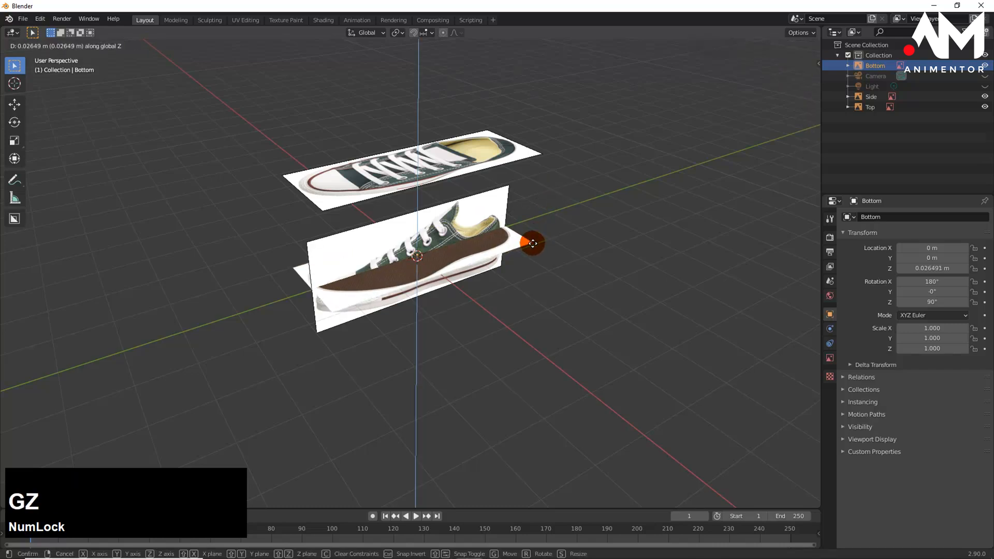
click(543, 325)
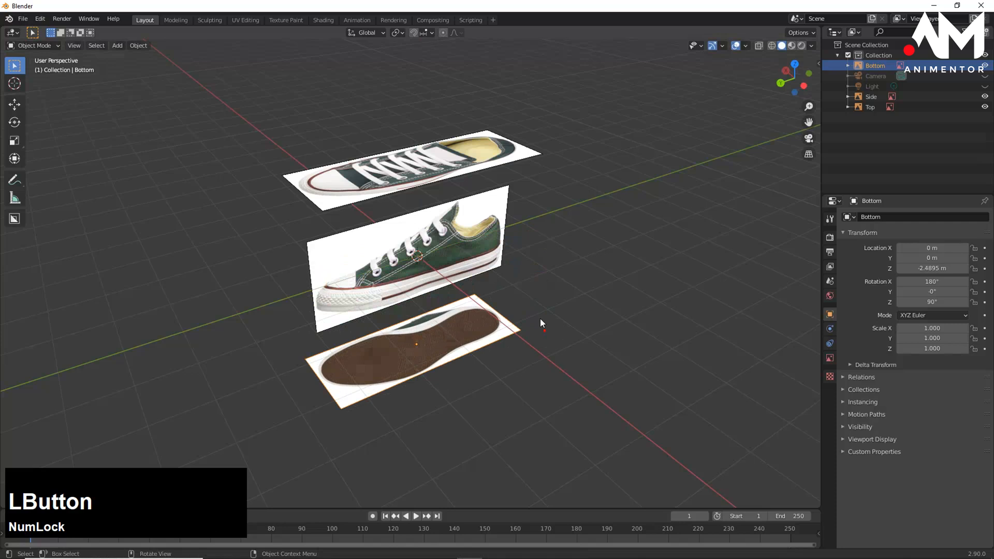
- Move the Side reference image back along the global X axis by about 1.9 m, behind the origin
click(472, 205)
click(542, 238)
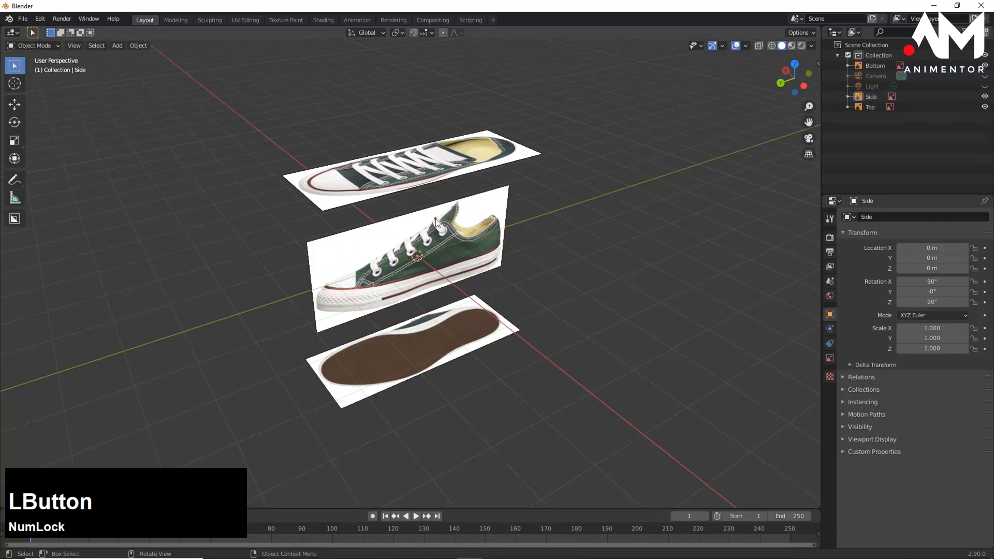
click(447, 260)
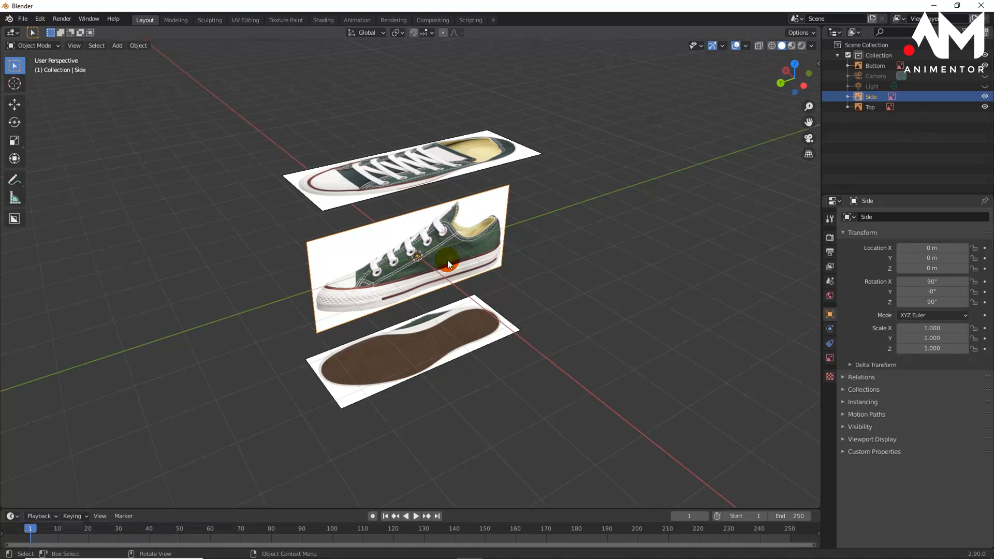
key(g)
key(x)
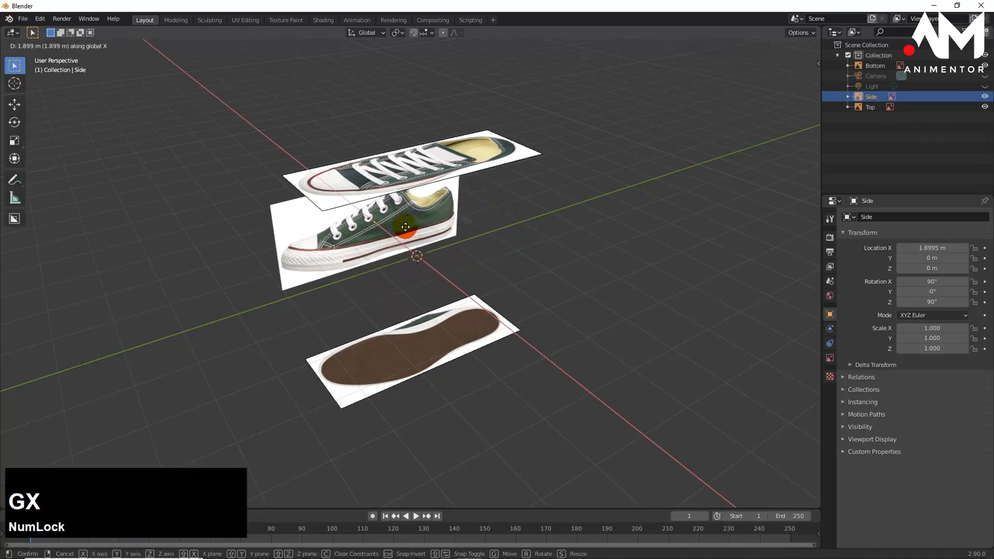
click(440, 262)
middle_drag(440, 278, 452, 346)
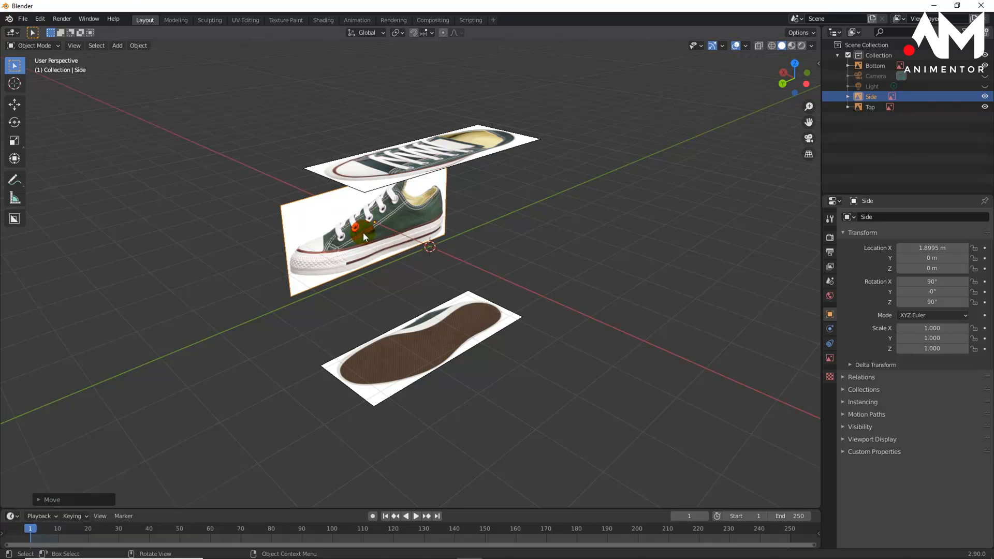
middle_drag(415, 271, 406, 225)
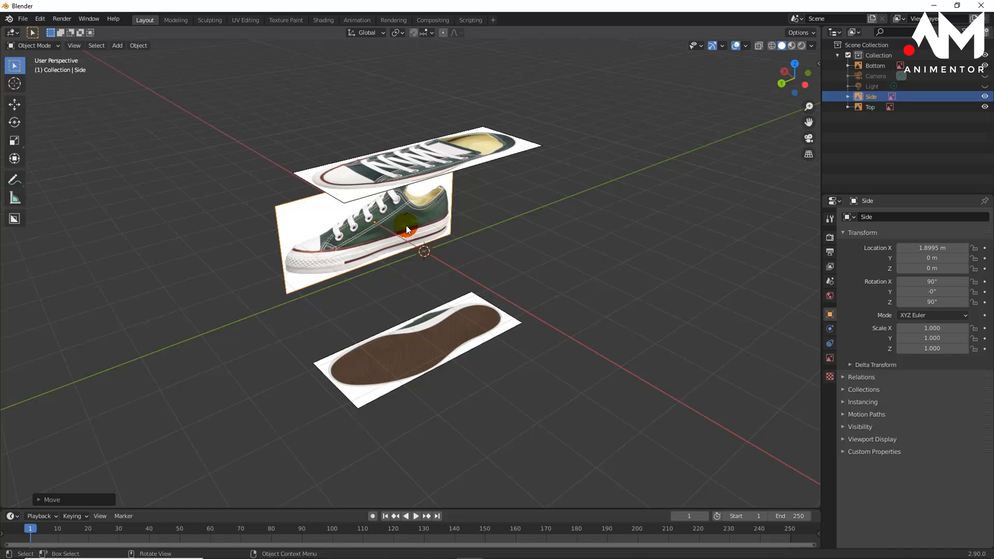
mouse_move(435, 291)
middle_down()
mouse_move(421, 257)
mouse_move(466, 281)
mouse_move(436, 284)
middle_up()
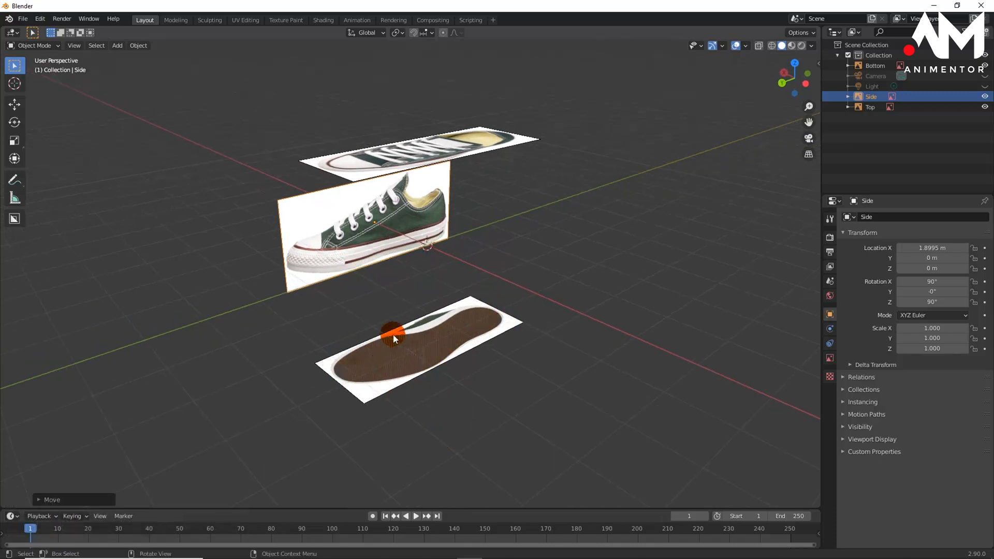
middle_drag(417, 358, 423, 311)
middle_drag(481, 305, 492, 327)
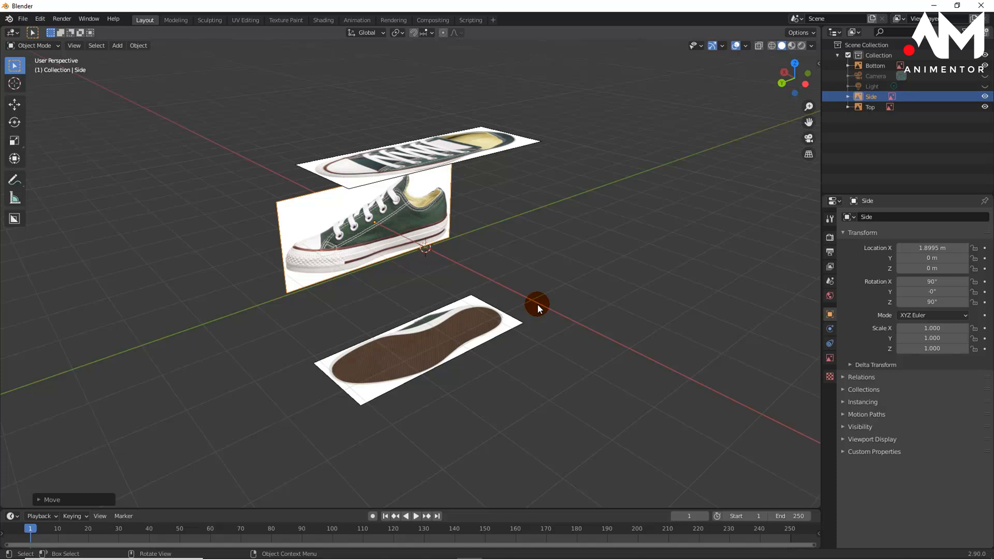
middle_drag(455, 248, 486, 237)
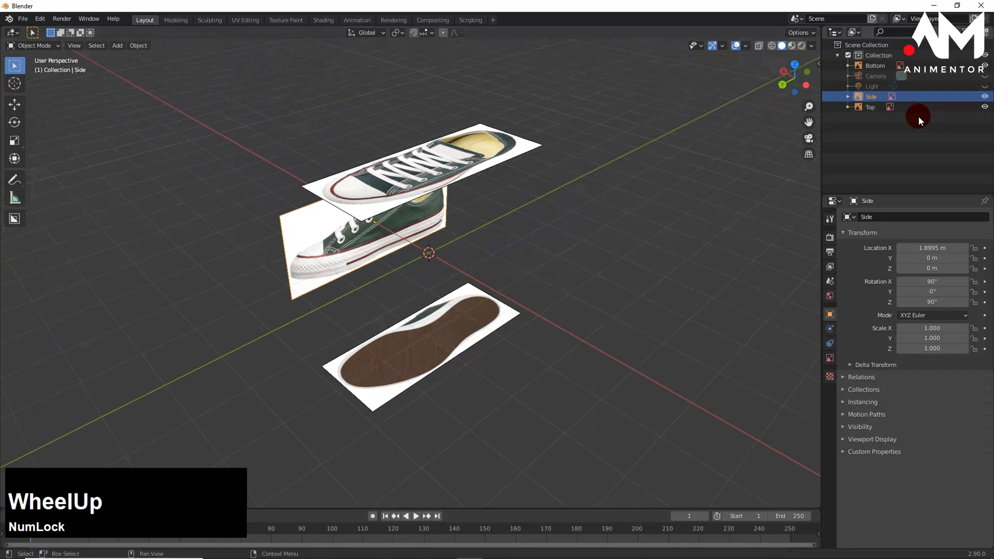
- Hide the Side and Top reference images and frame the remaining sole image in the bottom orthographic view
click(984, 96)
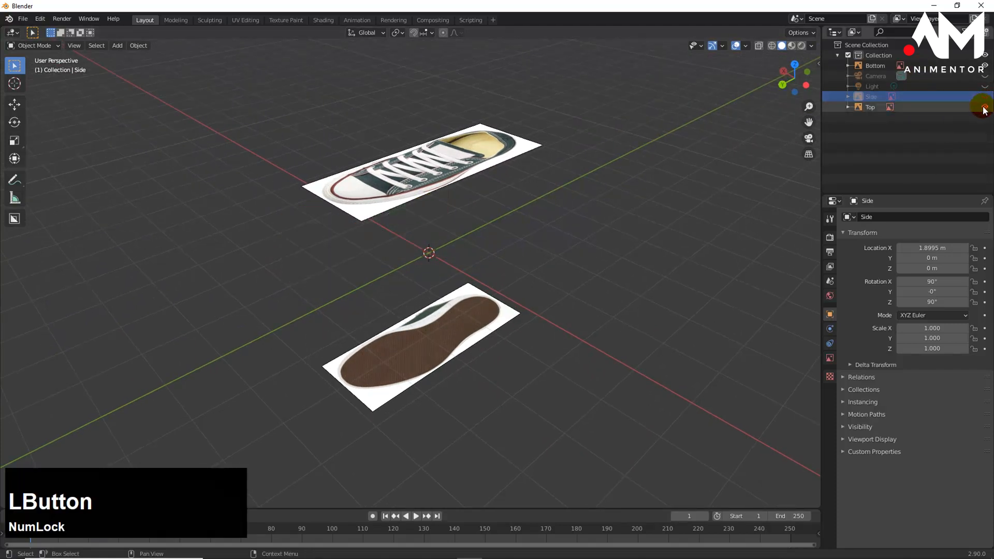
click(985, 107)
middle_drag(539, 297, 586, 334)
key(ctrl+KP_7)
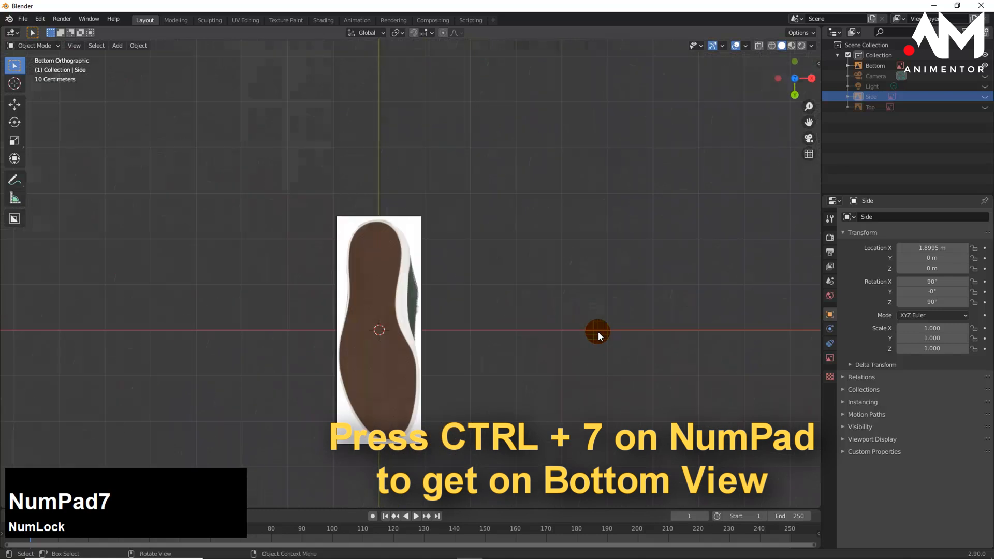
scroll(474, 280, up, 3)
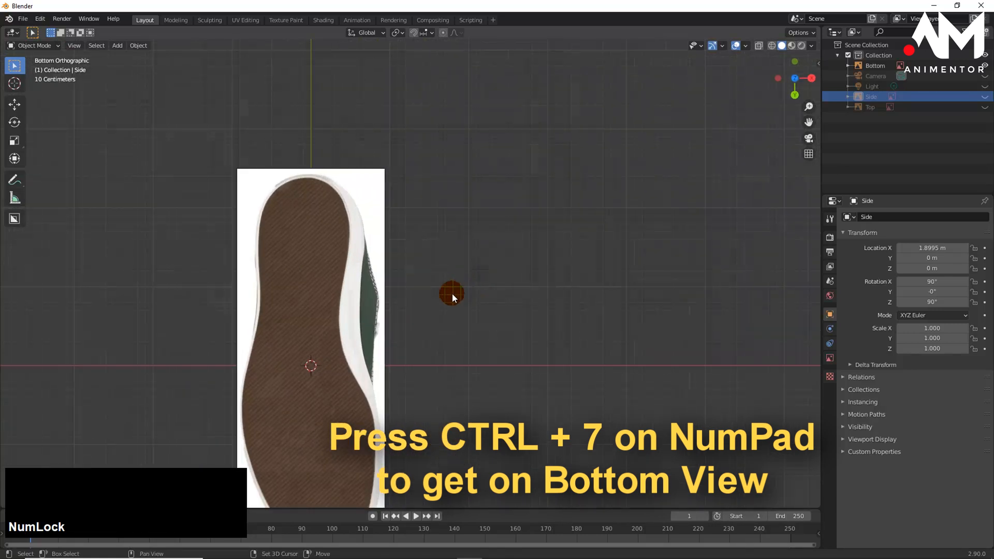
shift+middle_drag(450, 290, 582, 204)
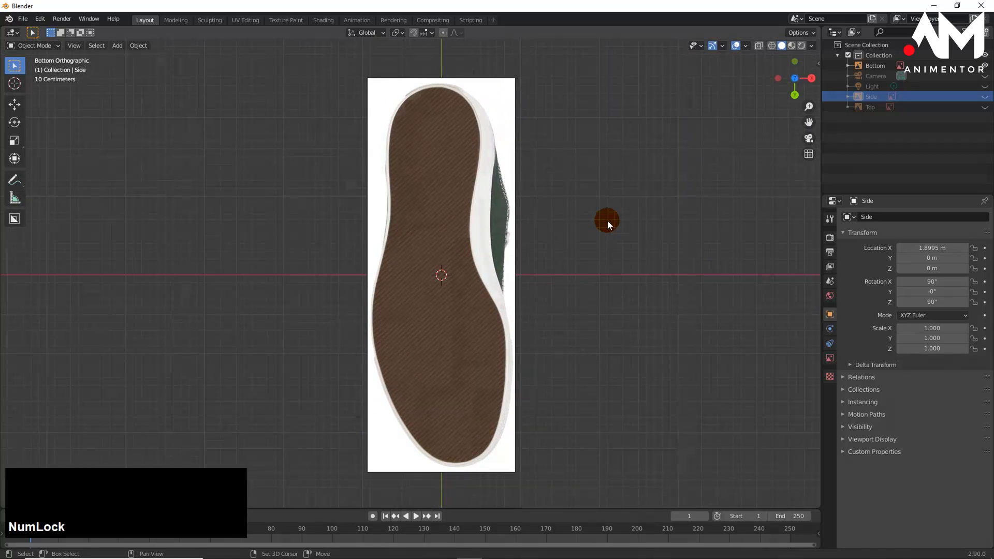
- Add a mesh plane at the origin over the sole reference image
key(shift+a)
click(610, 105)
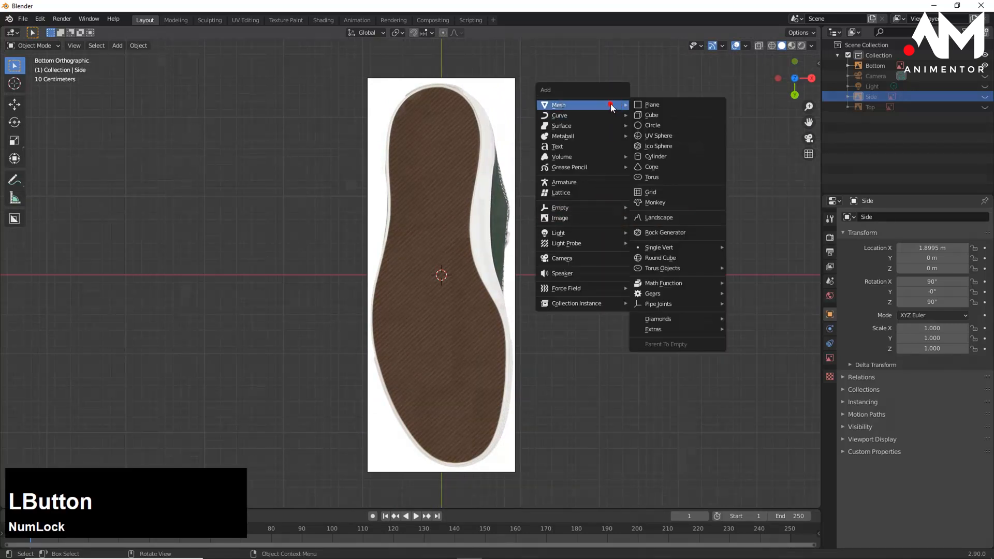
click(654, 105)
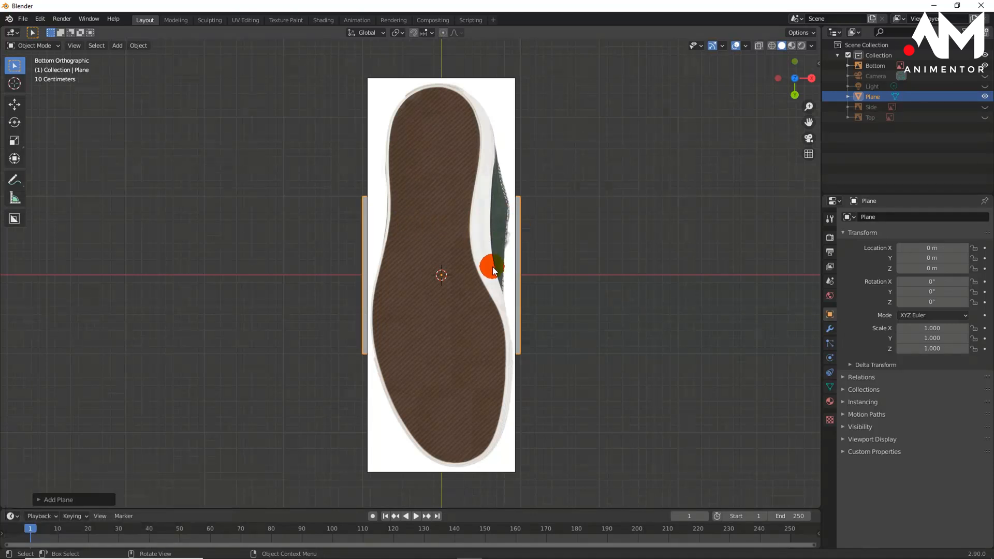
key(g)
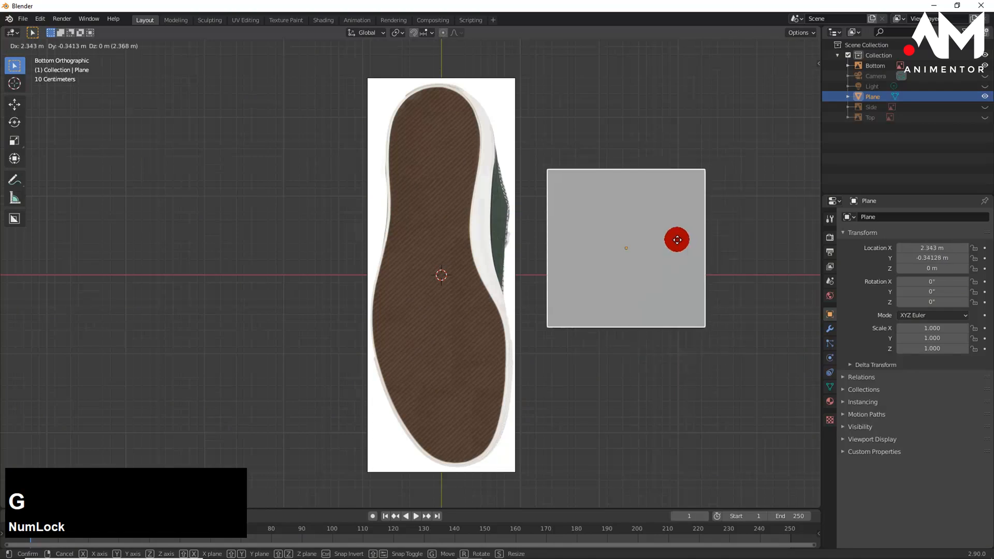
right_click(677, 240)
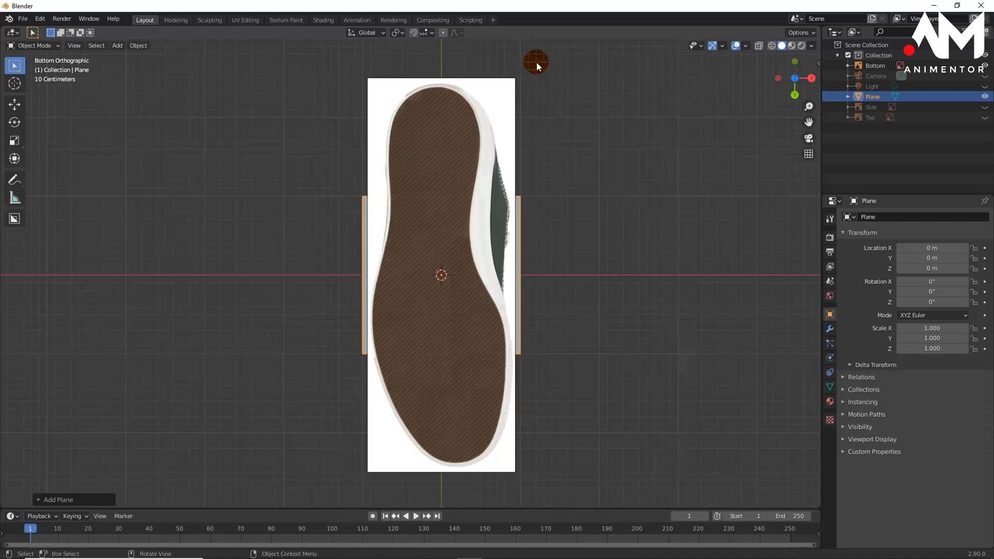
- Select the Bottom reference image and show its object data properties
drag(536, 61, 487, 113)
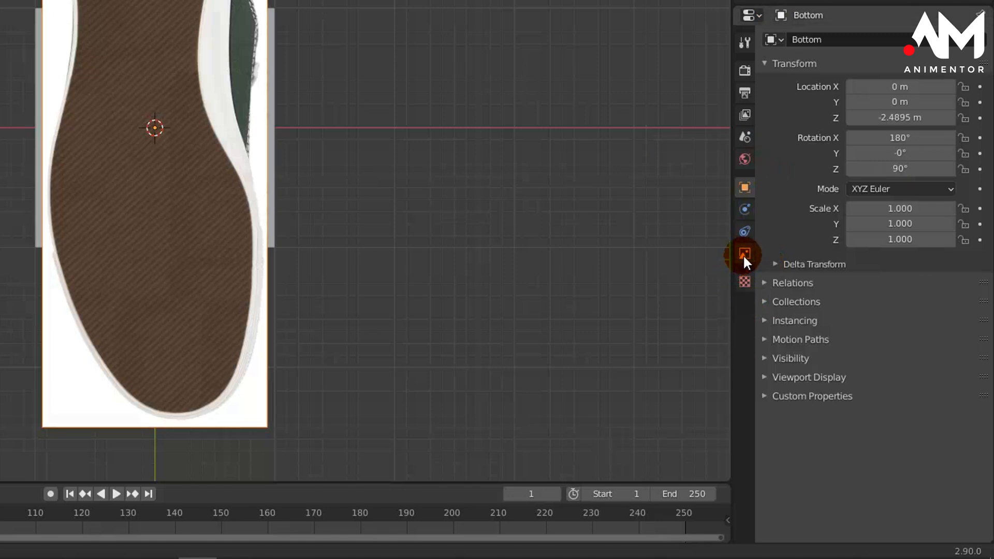
click(744, 254)
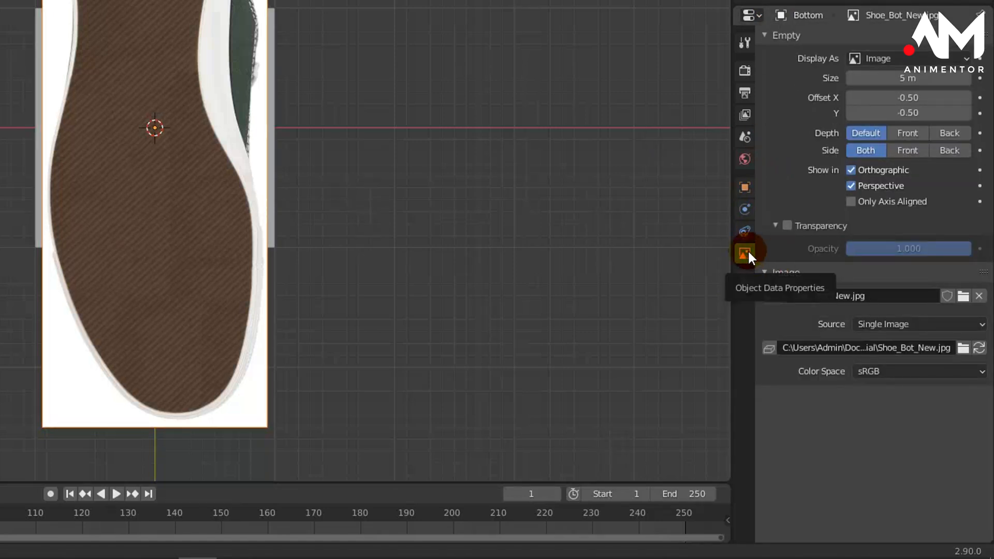
click(785, 226)
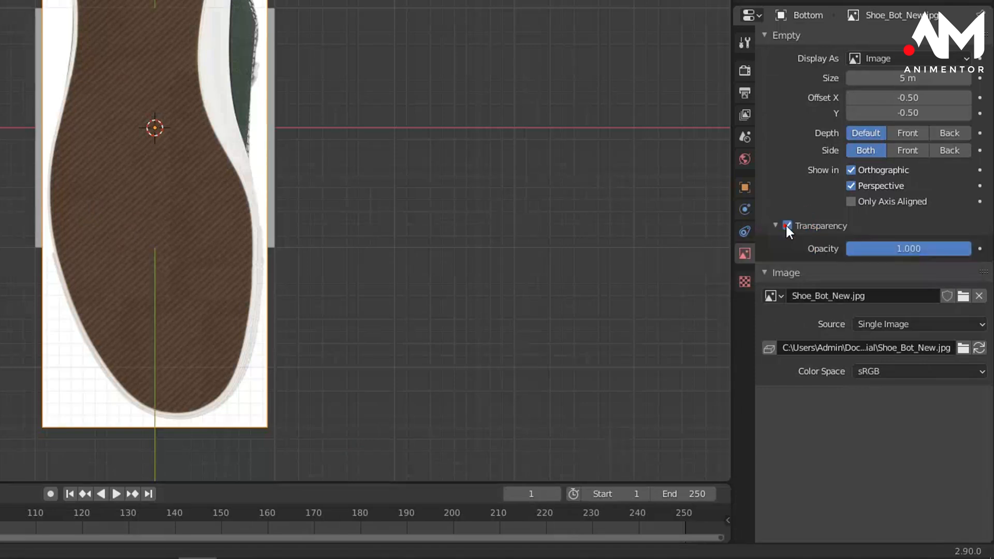
mouse_move(971, 250)
mouse_down()
mouse_move(878, 250)
mouse_move(976, 255)
mouse_up()
click(788, 226)
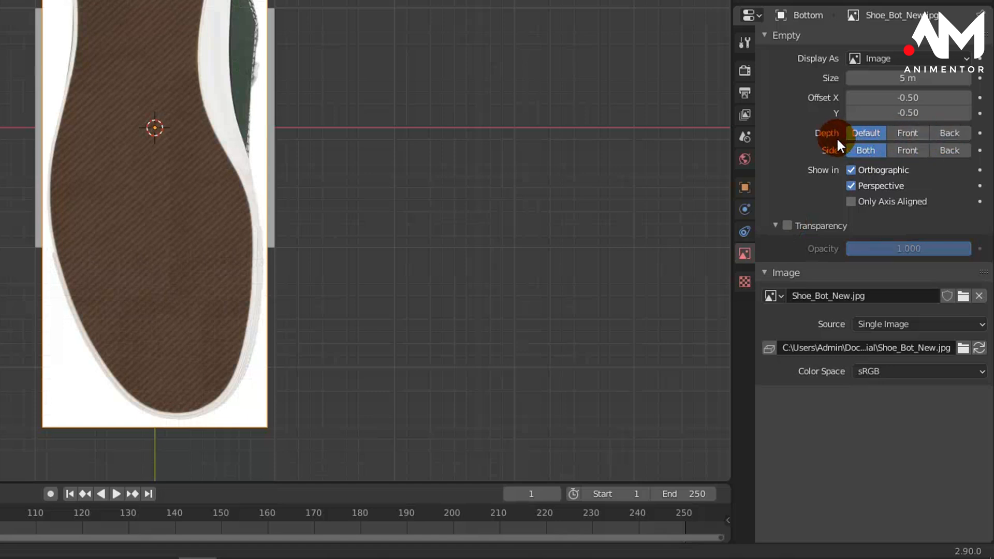
- Set the Bottom reference image's depth to Back so it draws behind the plane, and return to the bottom orthographic view
click(949, 133)
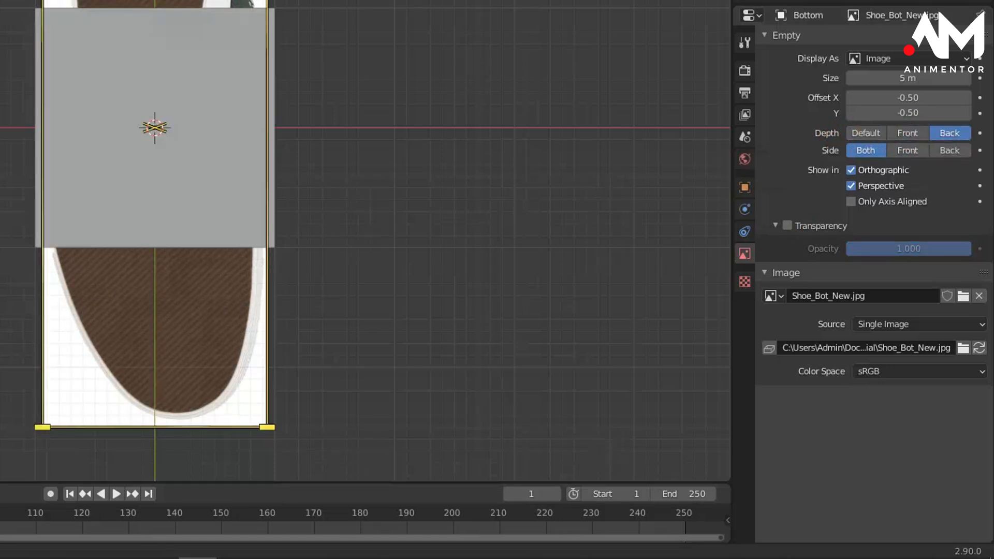
middle_drag(291, 139, 331, 154)
click(909, 151)
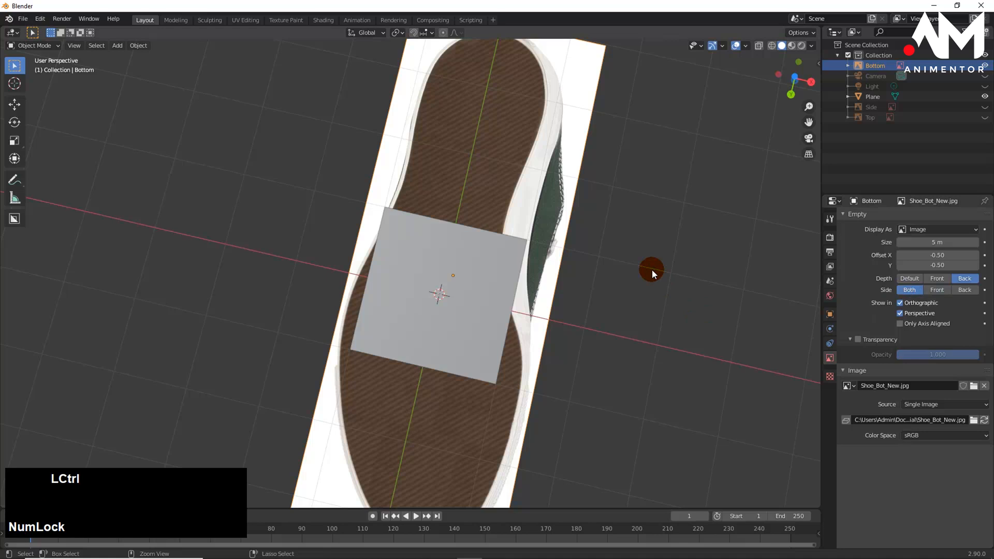
key(ctrl+KP_7)
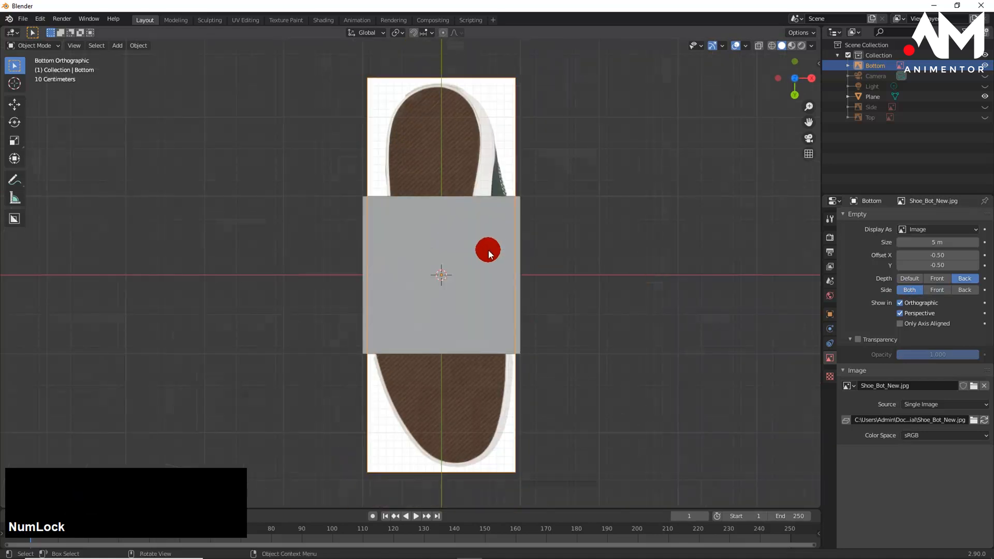
scroll(488, 250, up, 1)
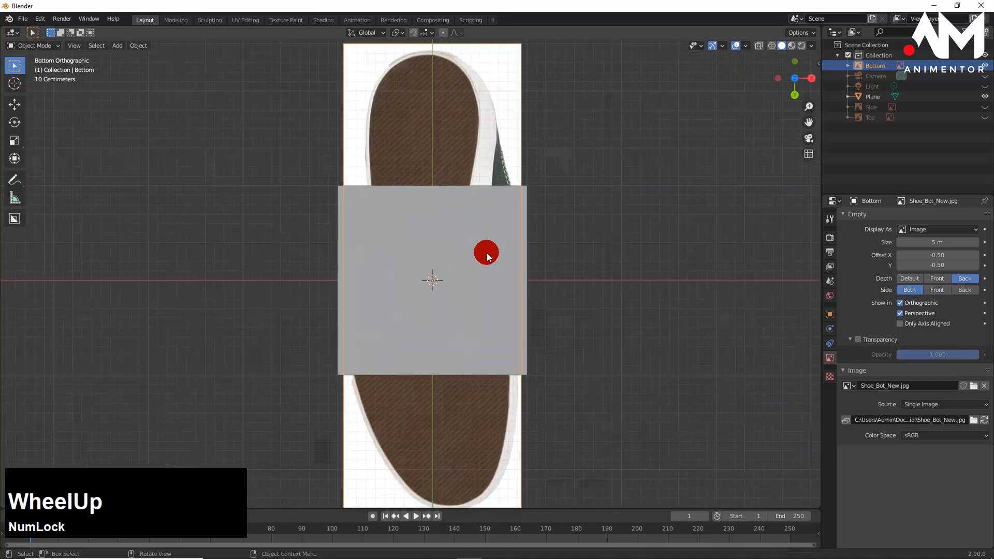
click(414, 184)
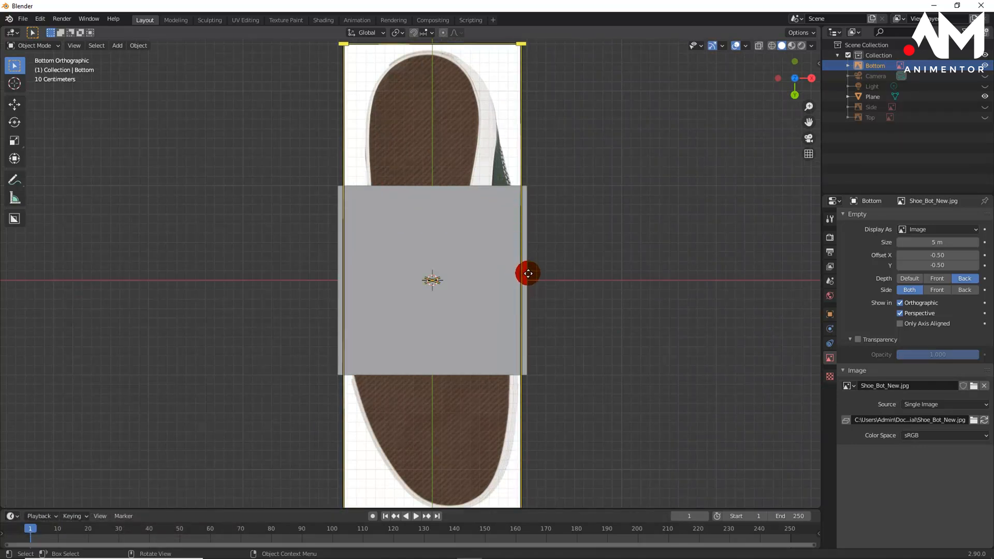
click(492, 247)
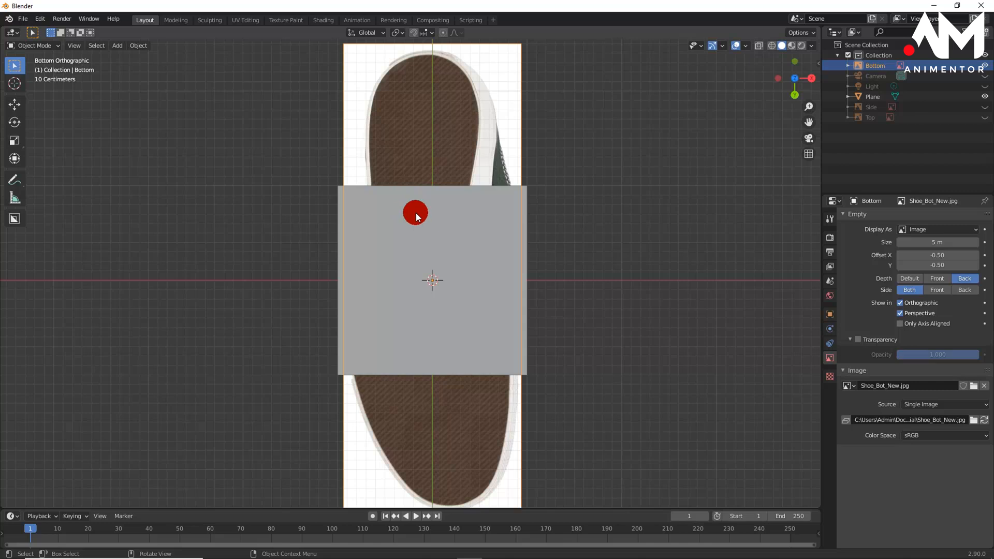
- Turn on X-ray display and enter Edit Mode on the plane
key(alt+z)
scroll(430, 229, up, 1)
scroll(430, 228, down, 3)
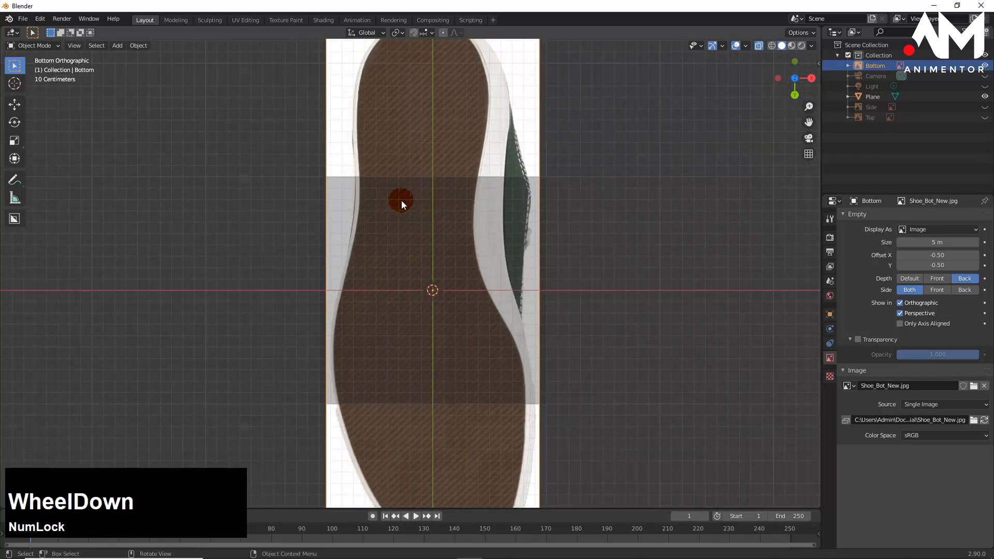
key(Tab)
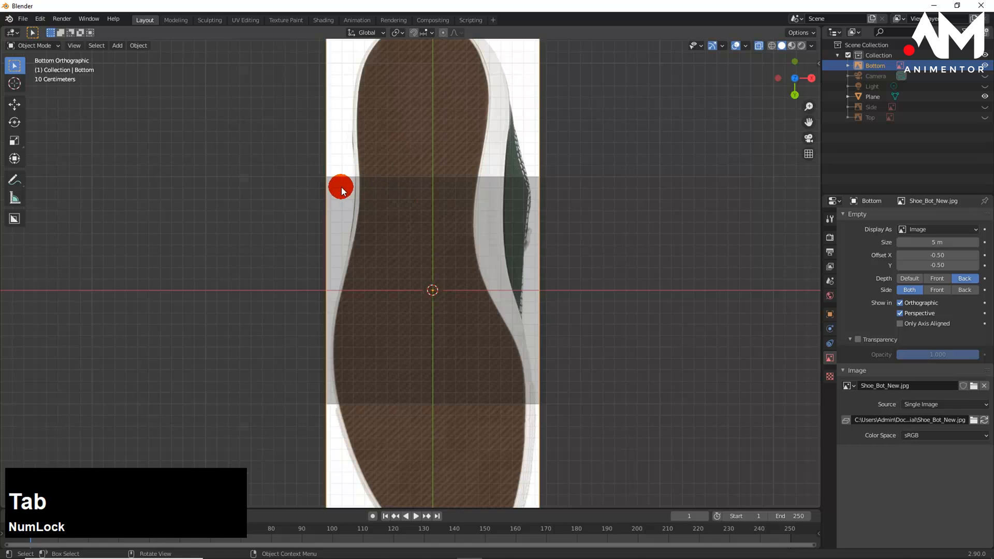
click(286, 158)
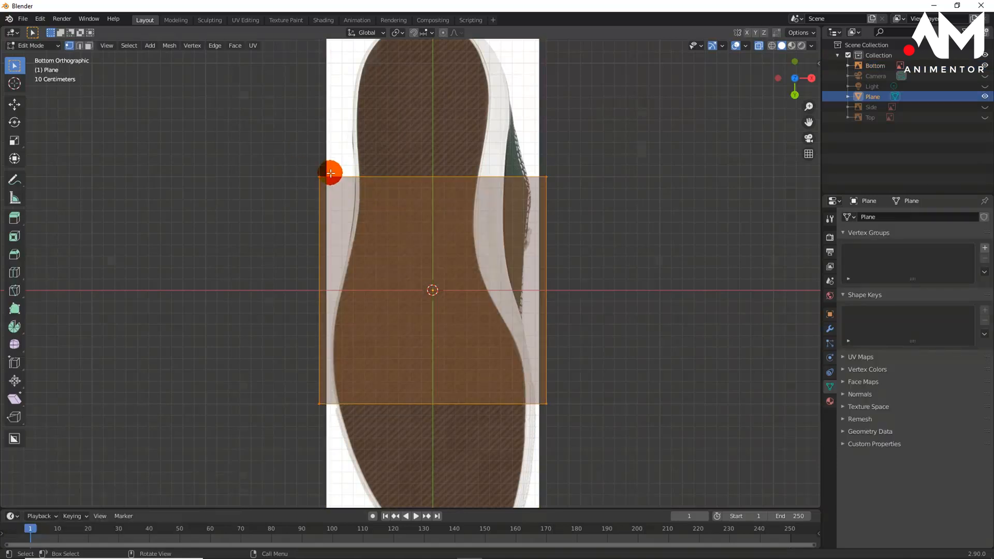
drag(289, 156, 588, 219)
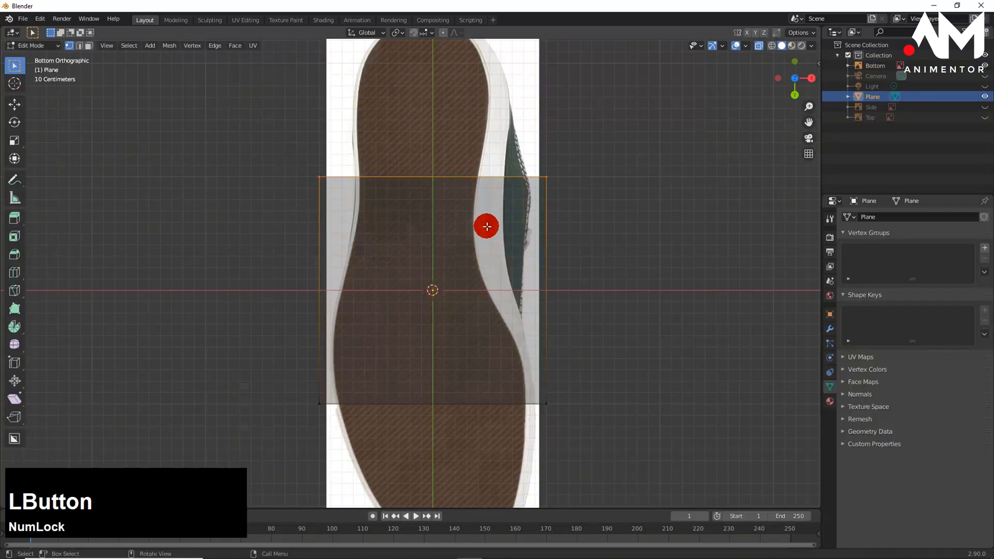
shift+middle_drag(486, 222, 486, 262)
drag(271, 193, 616, 266)
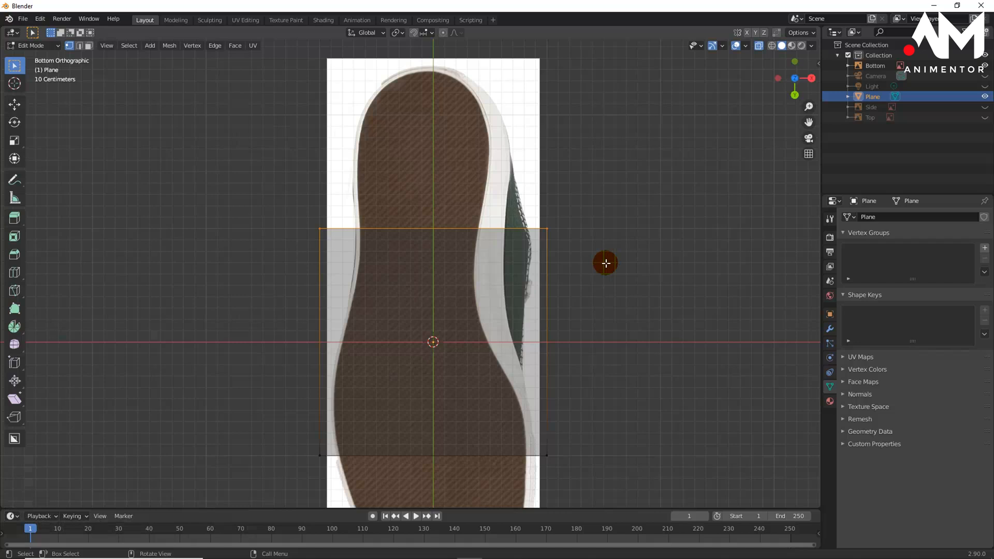
key(g)
key(y)
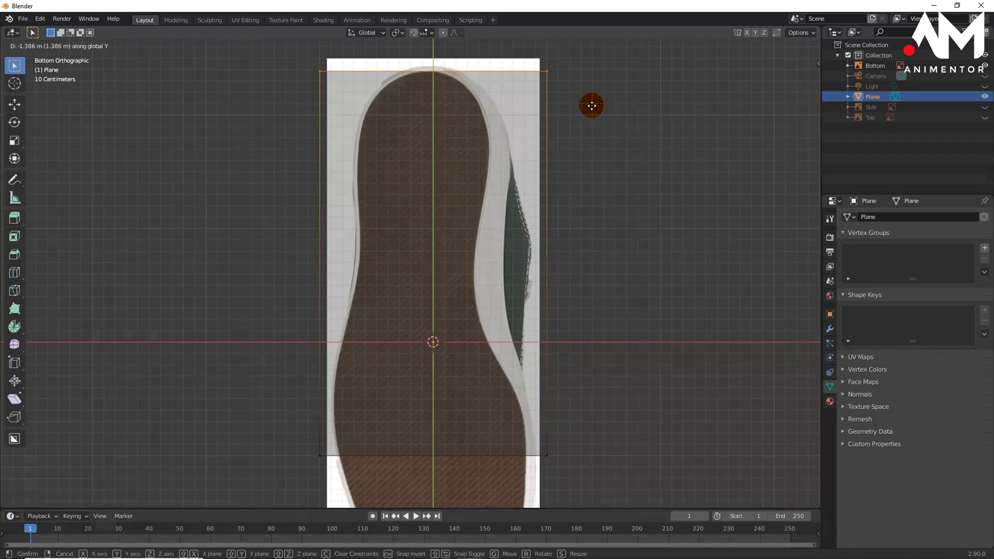
right_click(591, 105)
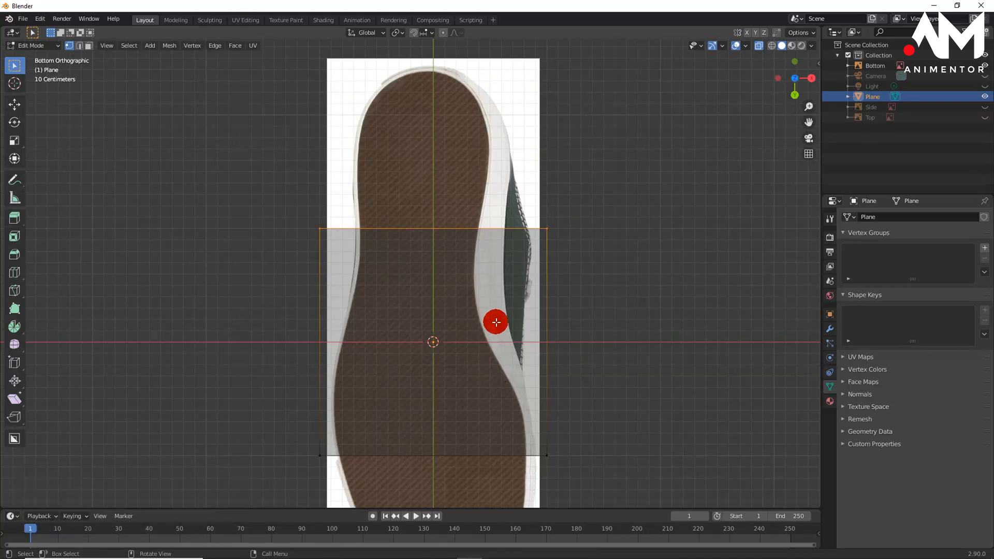
- Move the plane's heel-side edge along Y with the Move tool to the heel end of the sole
click(14, 105)
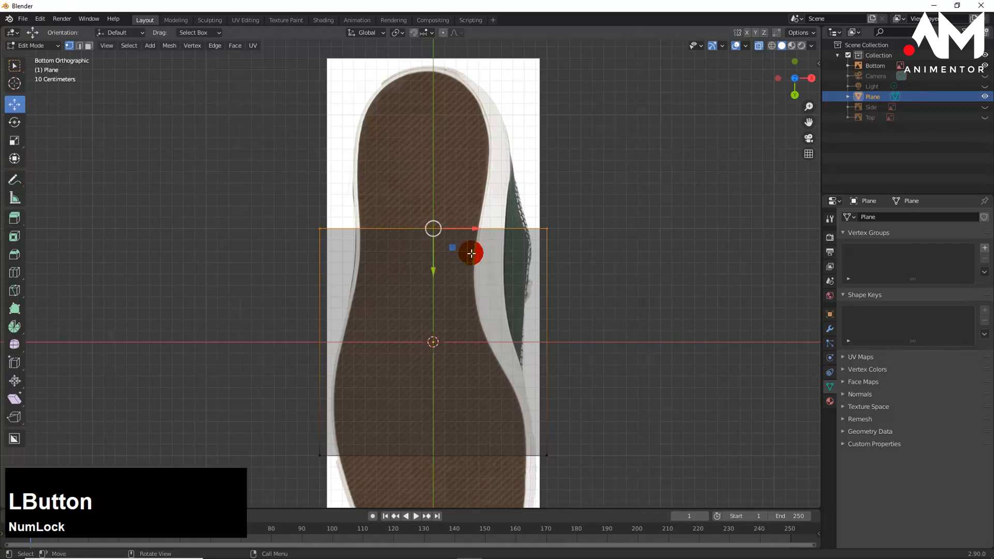
drag(263, 191, 595, 256)
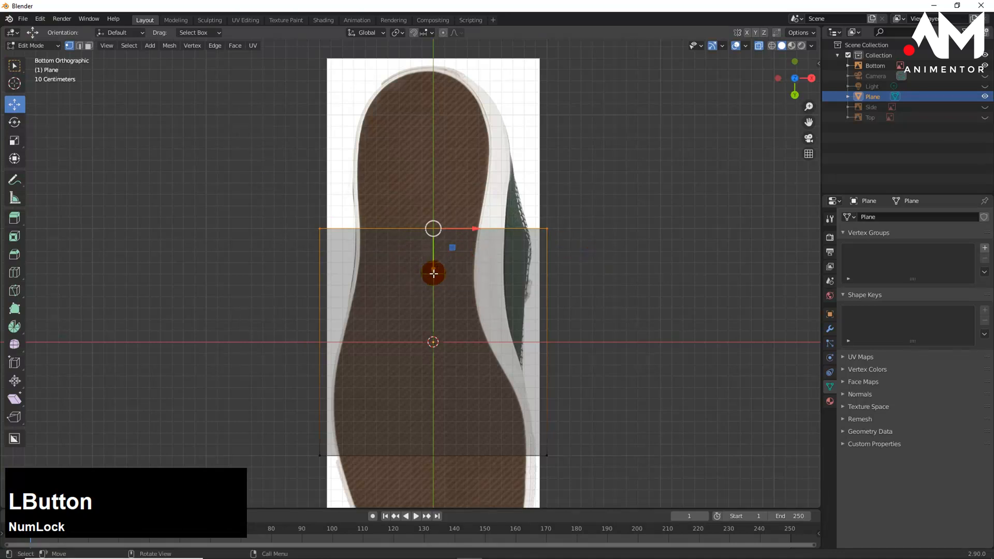
drag(433, 273, 423, 112)
- Move the plane's toe-side edge along Y to the tip of the sole's toe
scroll(466, 328, down, 2)
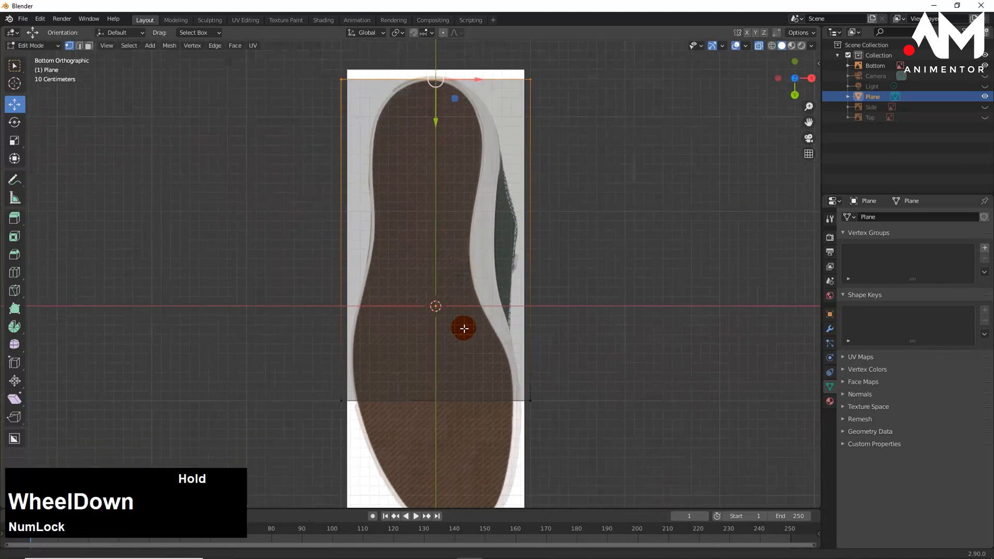
shift+middle_drag(461, 328, 461, 236)
drag(277, 276, 599, 339)
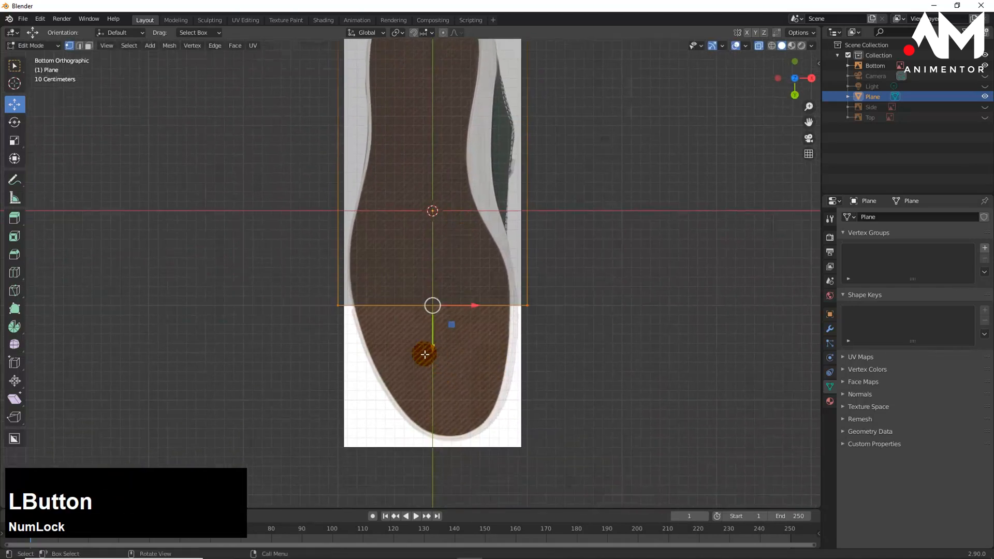
drag(430, 345, 427, 474)
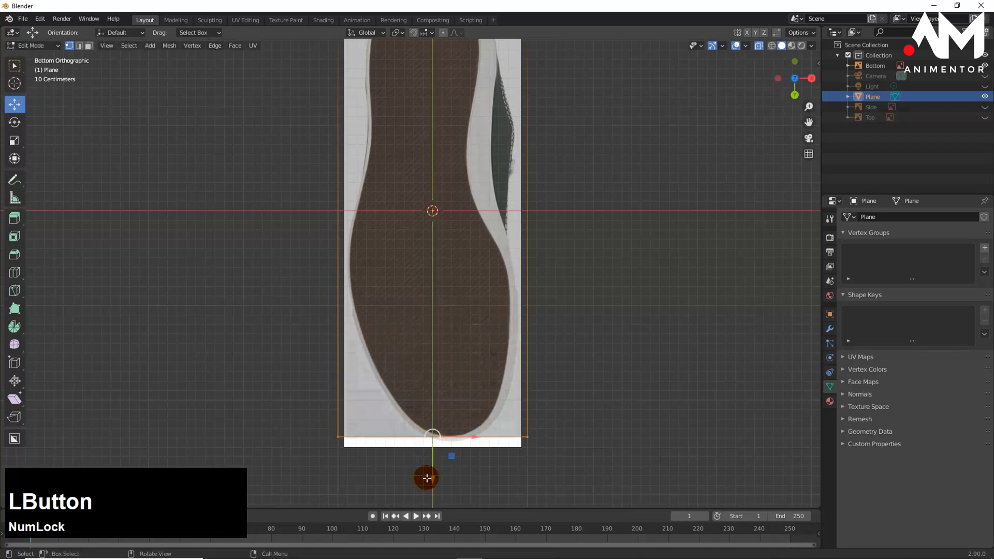
- Move the plane's two toe corners and two heel corners inward along X to narrow both ends to the sole
drag(312, 410, 450, 439)
drag(497, 415, 515, 430)
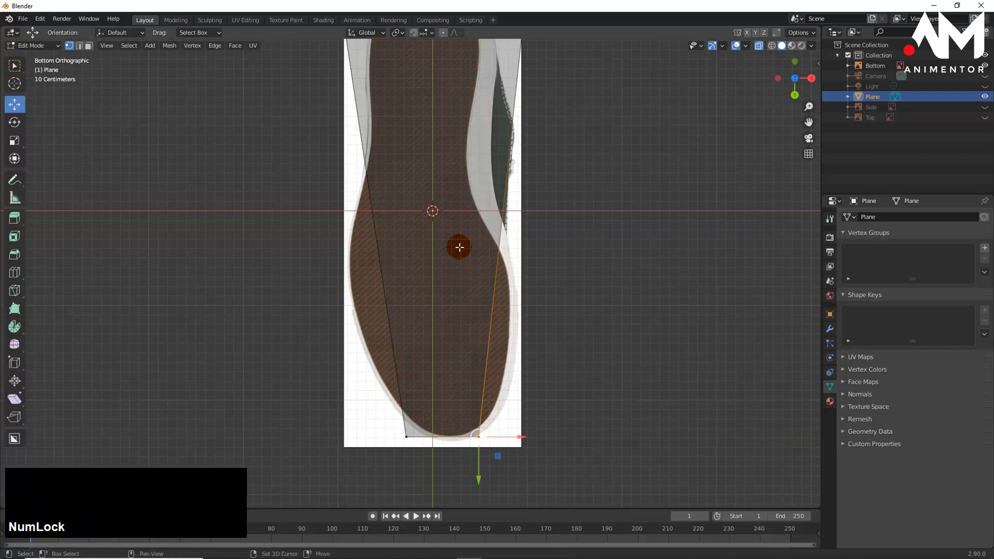
shift+scroll(453, 363, up, 6)
drag(325, 151, 384, 202)
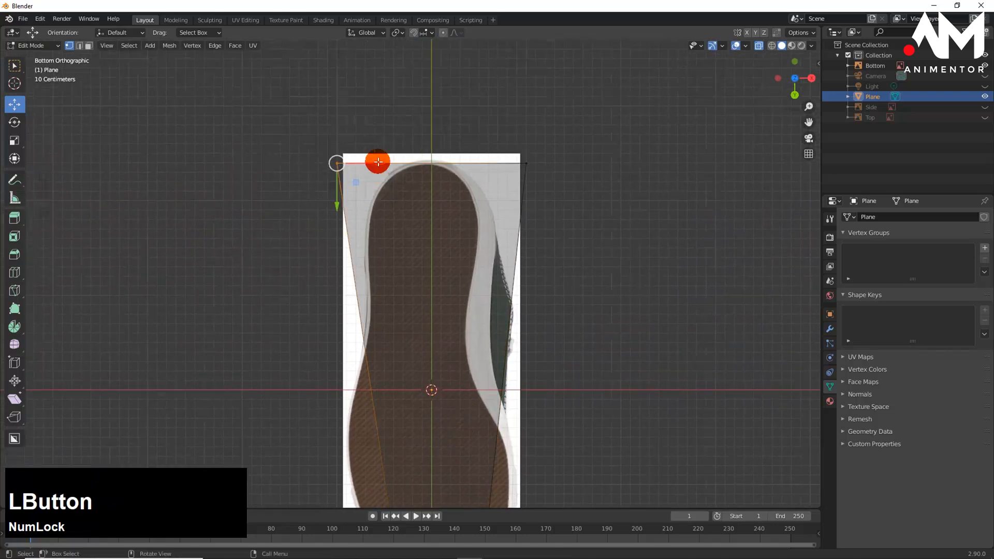
drag(378, 162, 435, 161)
drag(483, 138, 562, 191)
drag(564, 162, 507, 154)
- Add five evenly spaced crosswise loop cuts to the plane without sliding them
shift+middle_drag(516, 306, 528, 201)
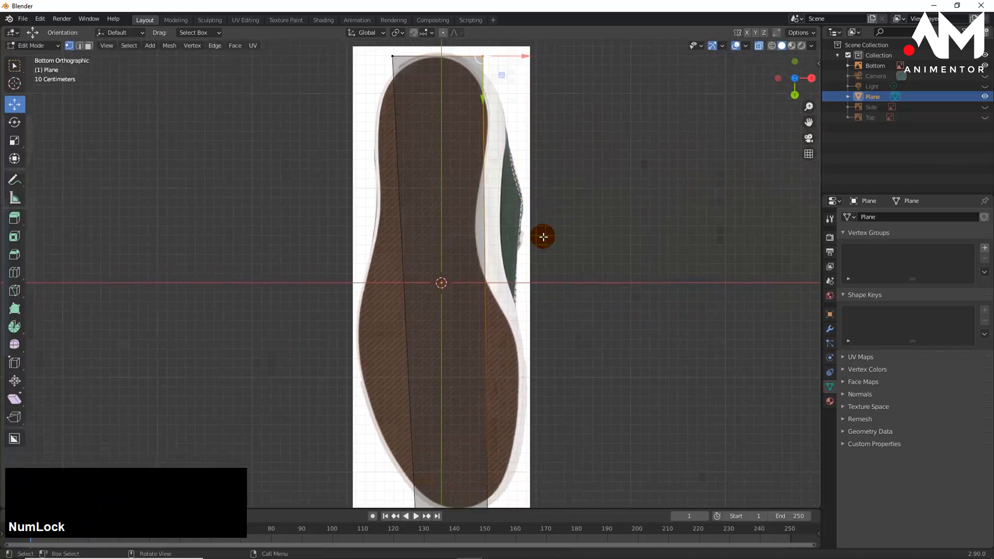
key(ctrl+r)
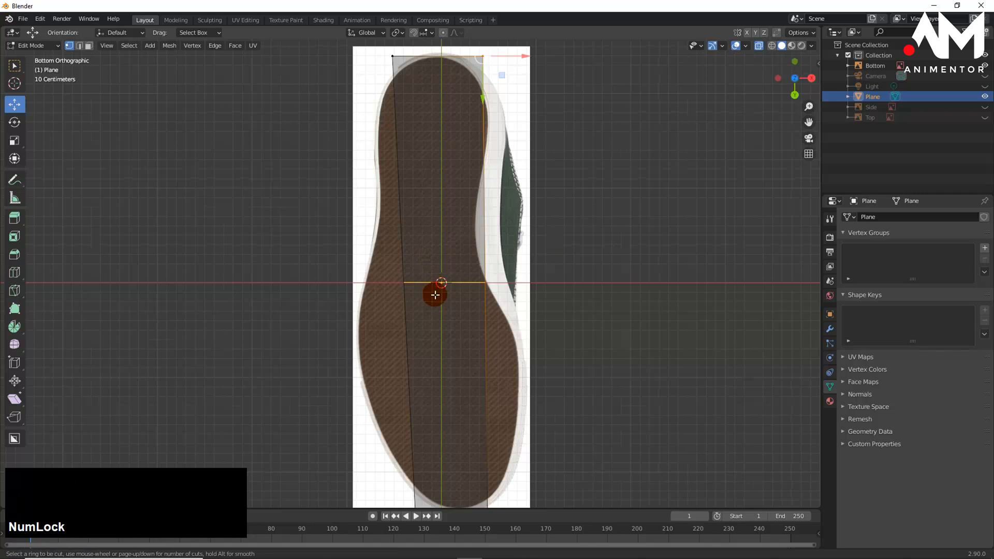
scroll(436, 294, up, 1)
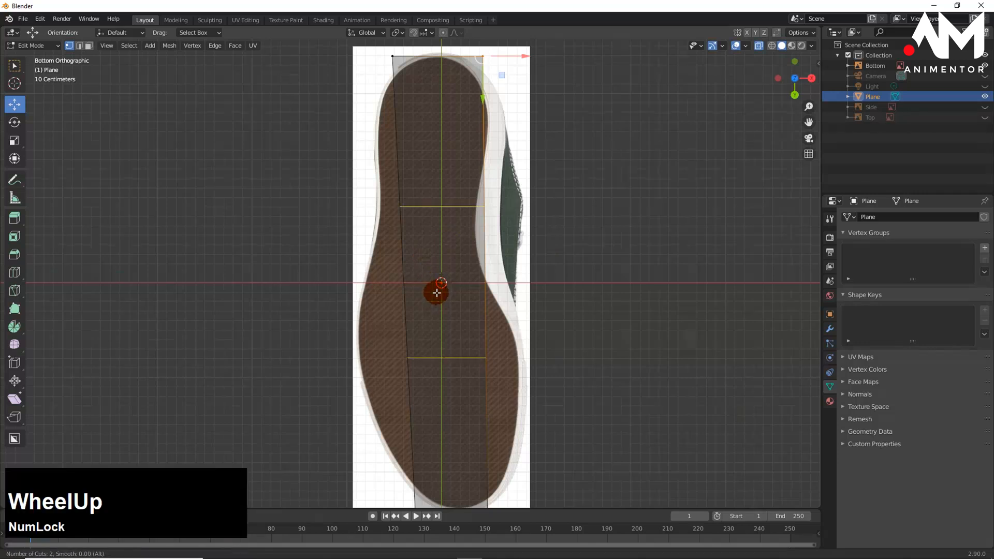
scroll(436, 291, up, 1)
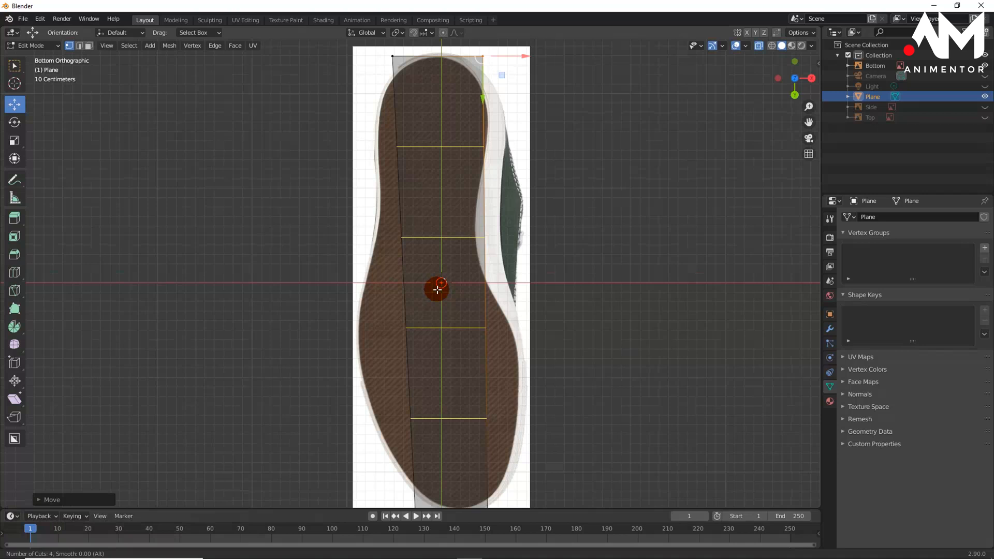
scroll(437, 289, up, 1)
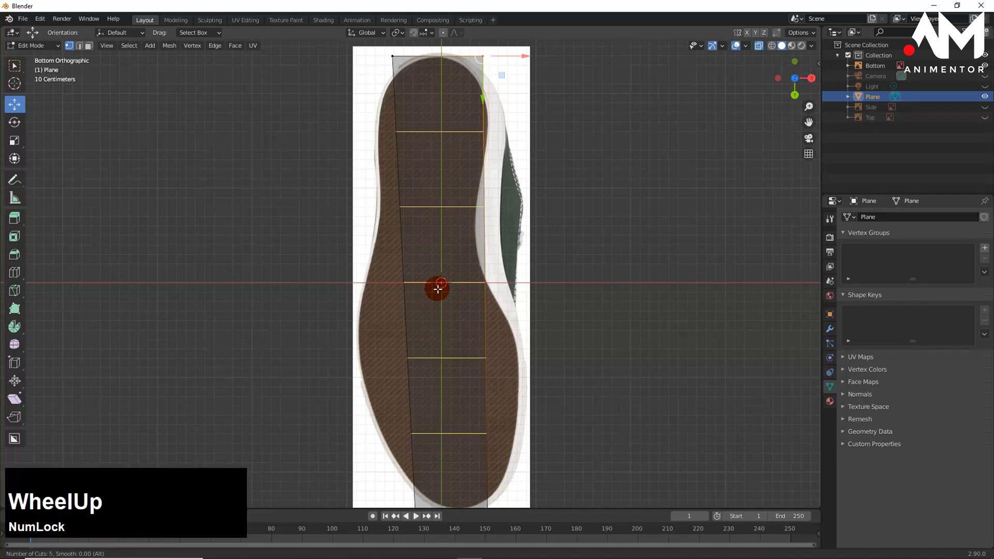
click(438, 290)
scroll(439, 291, down, 1)
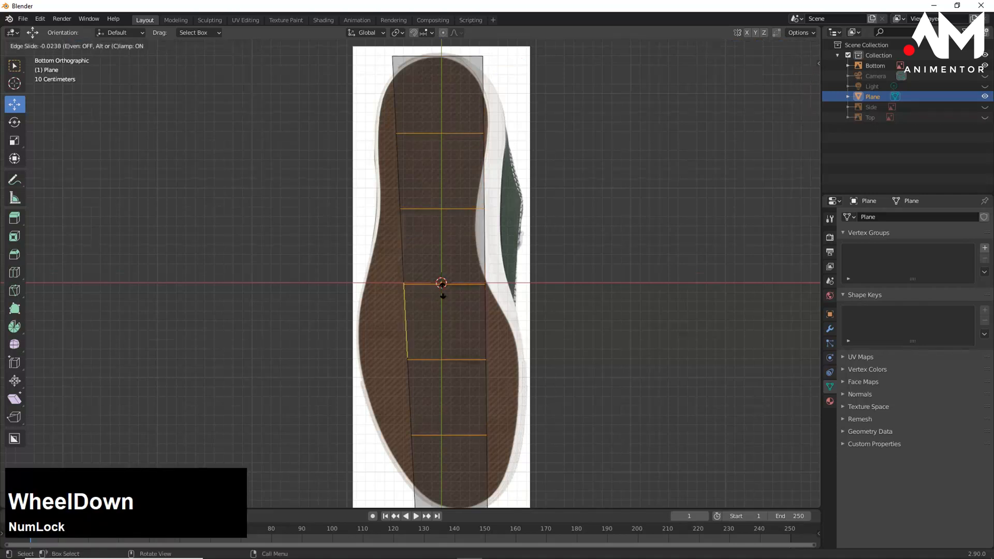
right_click(444, 293)
- Move the end vertices of the five cut rows along X onto the edges of the sole in the reference image
scroll(463, 308, down, 2)
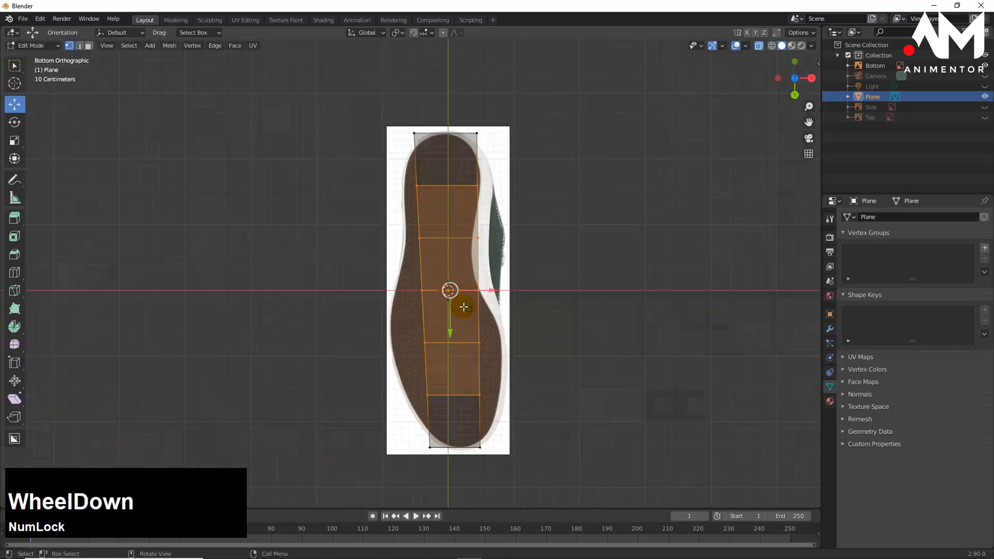
scroll(463, 306, up, 1)
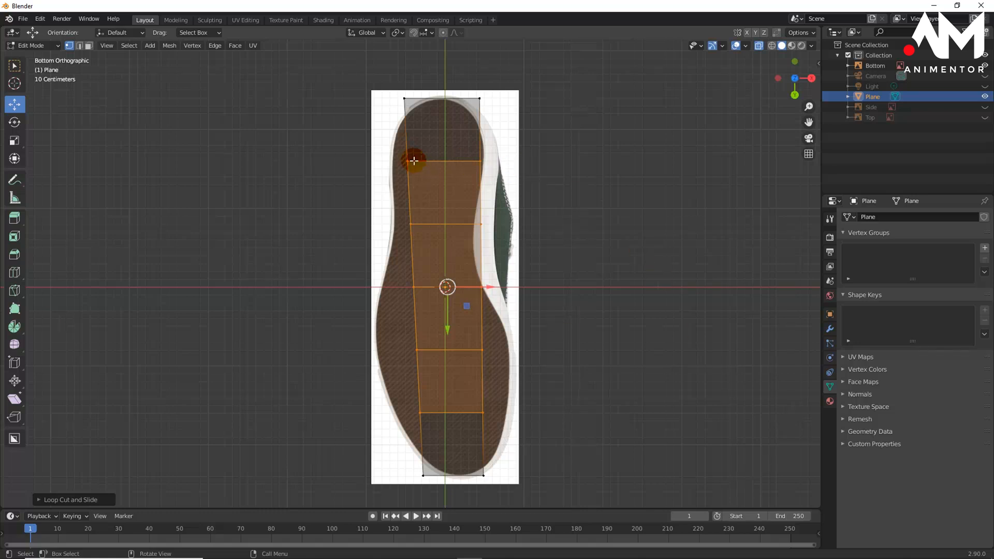
drag(394, 145, 534, 158)
drag(403, 210, 448, 245)
drag(454, 225, 517, 225)
drag(396, 270, 426, 287)
mouse_move(397, 346)
mouse_down()
mouse_move(440, 372)
mouse_move(434, 350)
mouse_move(413, 349)
mouse_up()
drag(474, 335, 553, 348)
drag(403, 394, 551, 406)
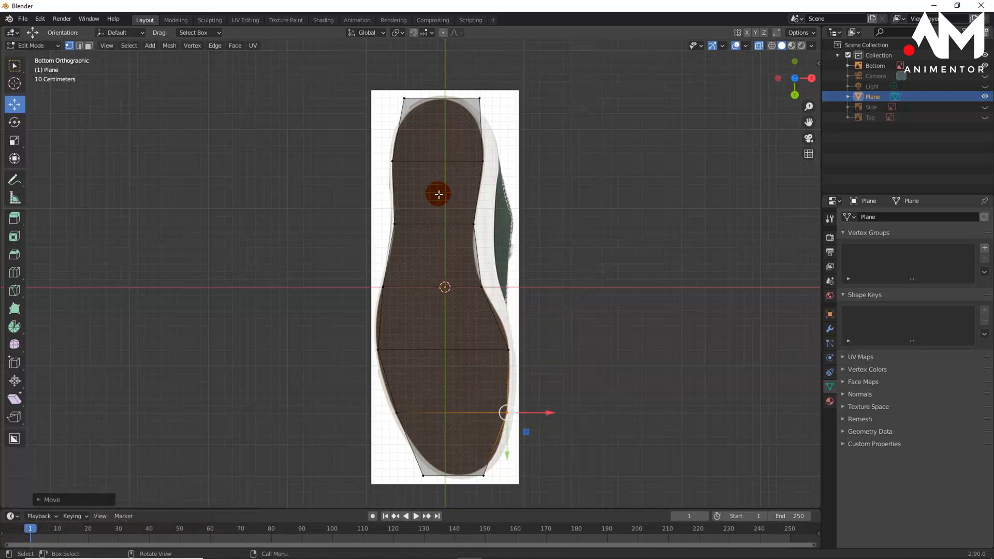
- Switch the viewport to wireframe shading and return to Object Mode
key(z)
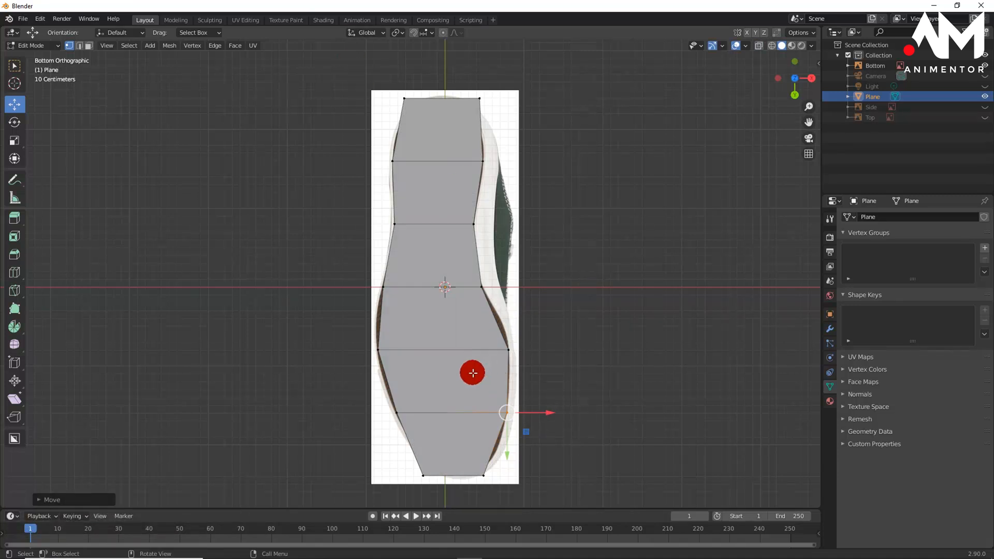
key(z)
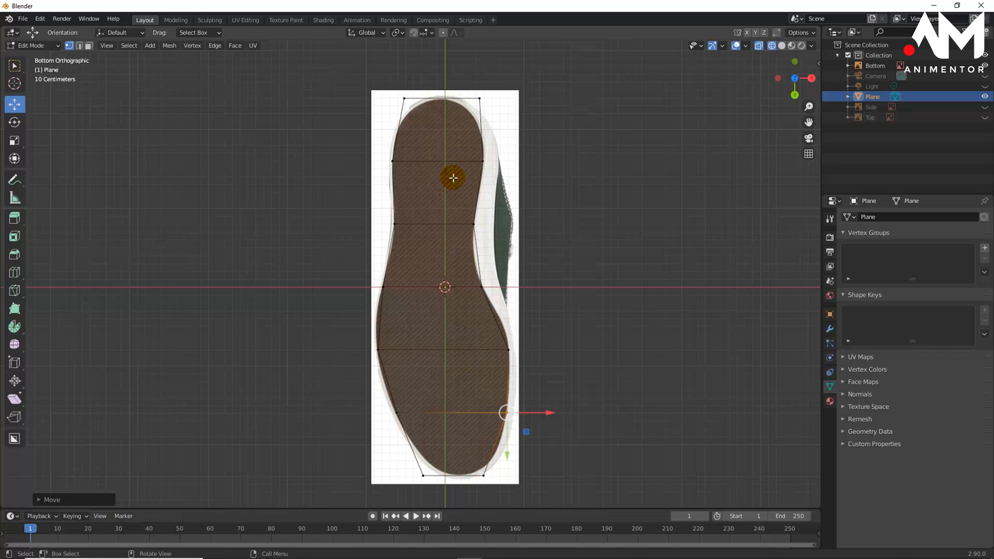
key(Tab)
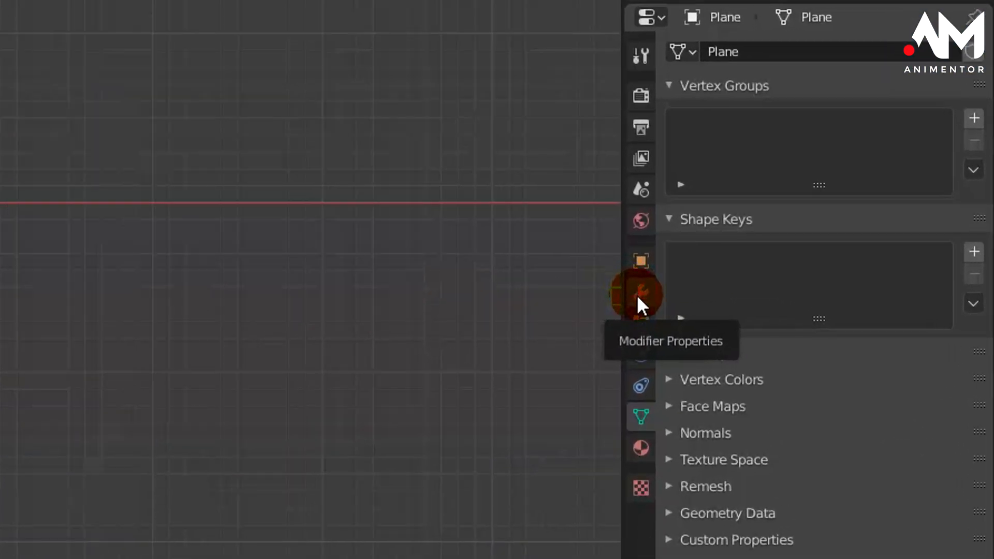
- Add a Subdivision Surface modifier to the plane with its default levels
click(639, 293)
click(732, 43)
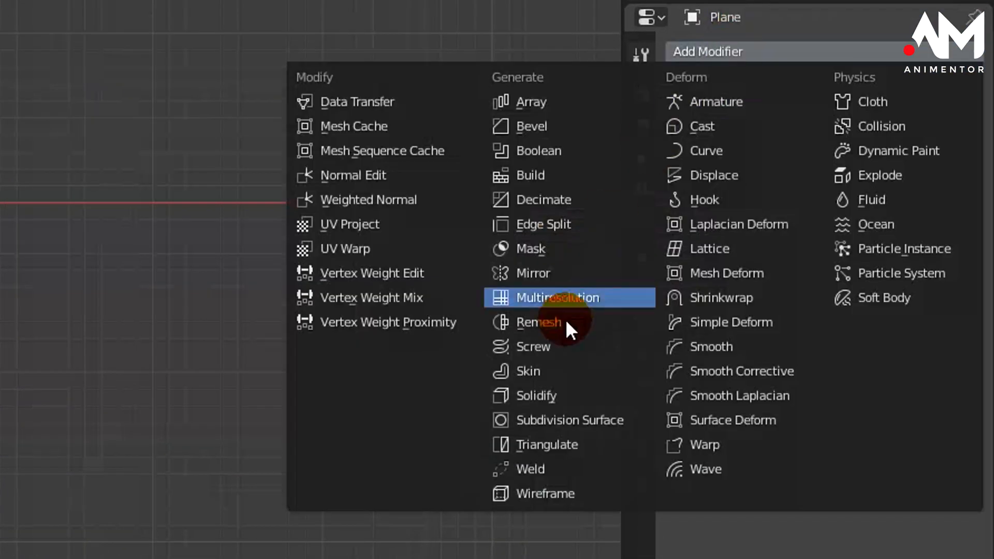
click(541, 417)
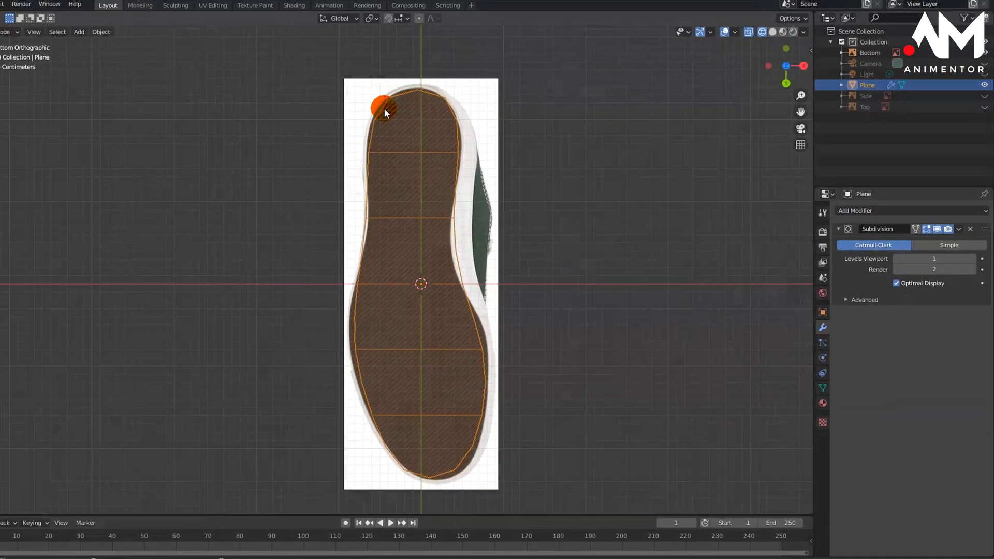
- Switch the viewport to solid shading
key(z)
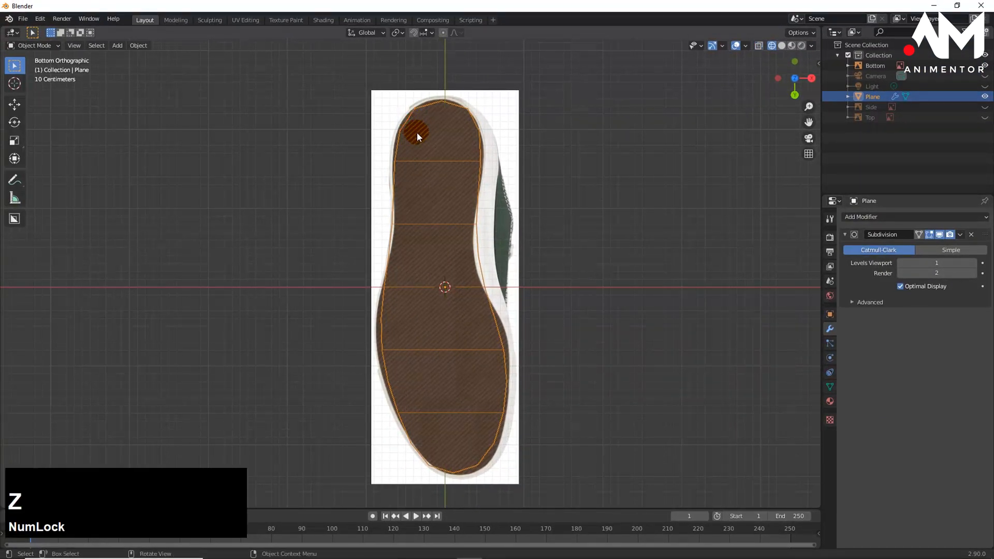
click(485, 120)
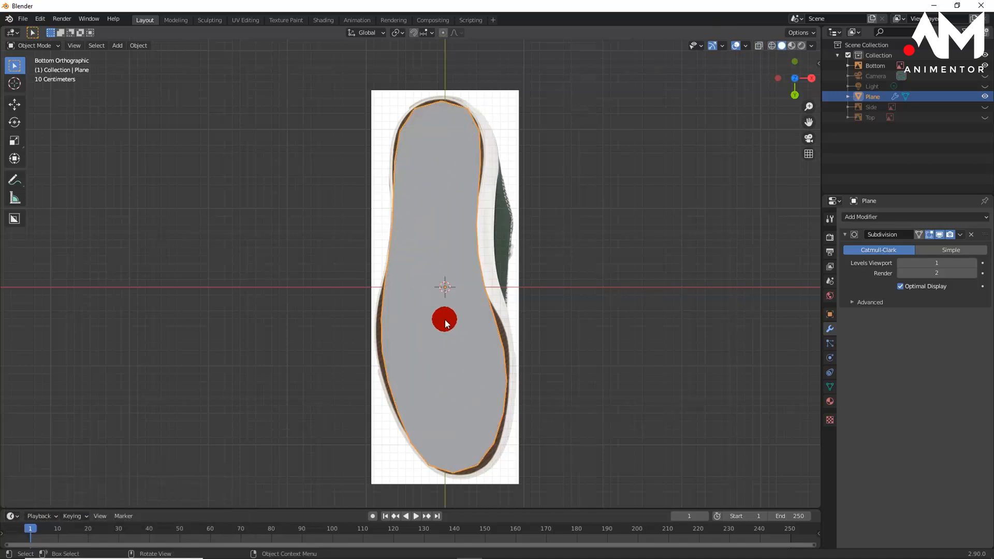
shift+middle_drag(451, 329, 440, 301)
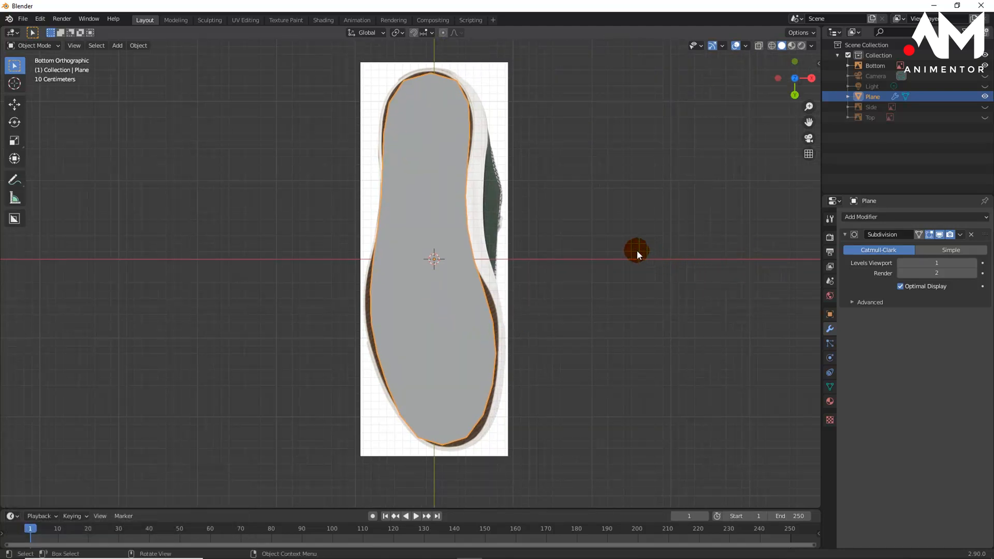
- Undo the addition of the Subdivision Surface modifier
key(z)
key(z)
key(z)
key(z)
key(z)
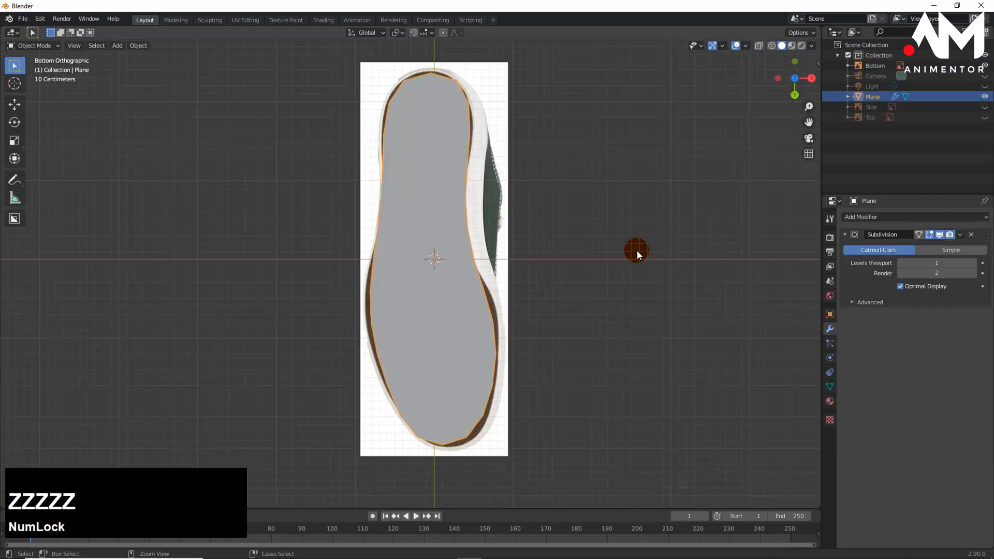
key(ctrl+z)
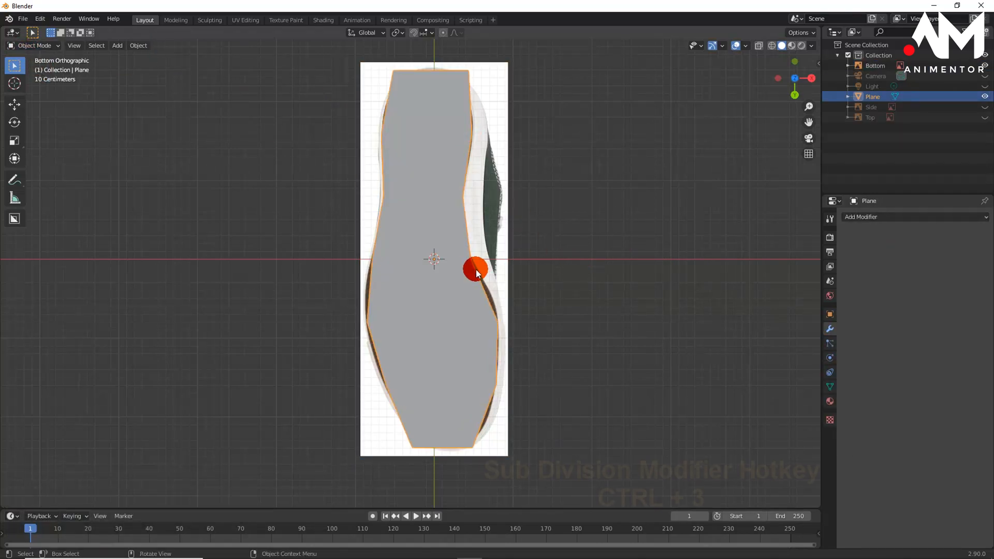
- Add a Subdivision Surface modifier at viewport level 3 to the plane, trying level 1 before restoring 3
key(ctrl)
key(ctrl+3)
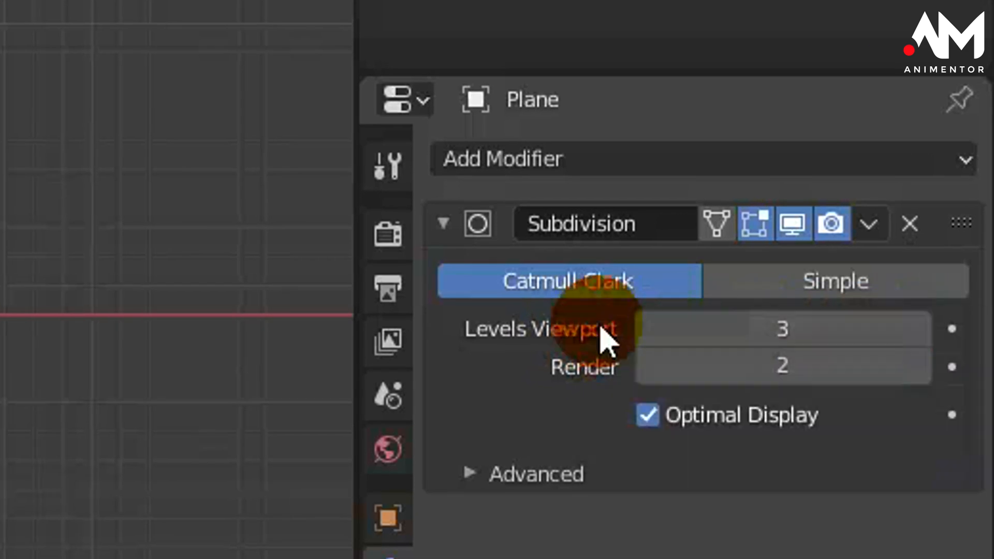
click(648, 329)
click(648, 328)
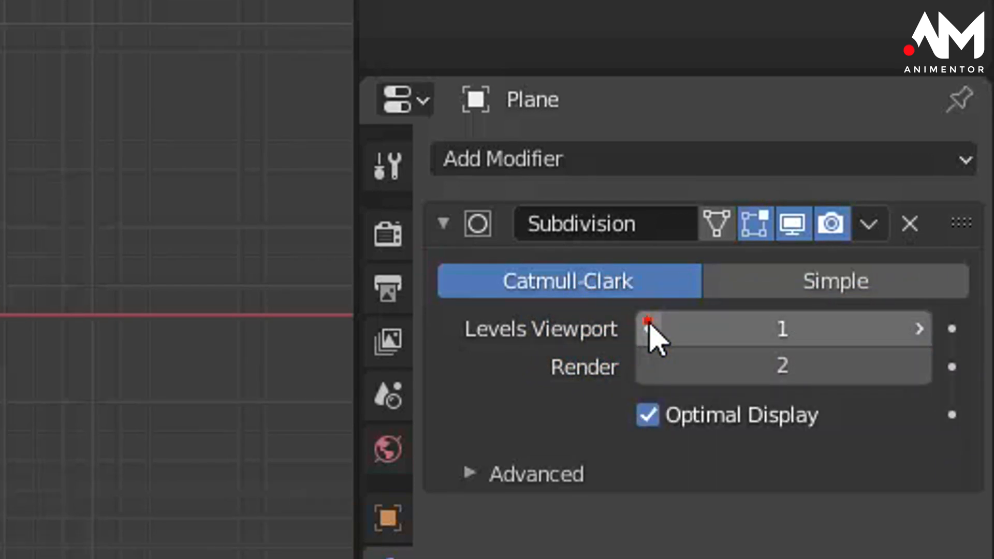
click(924, 340)
click(923, 339)
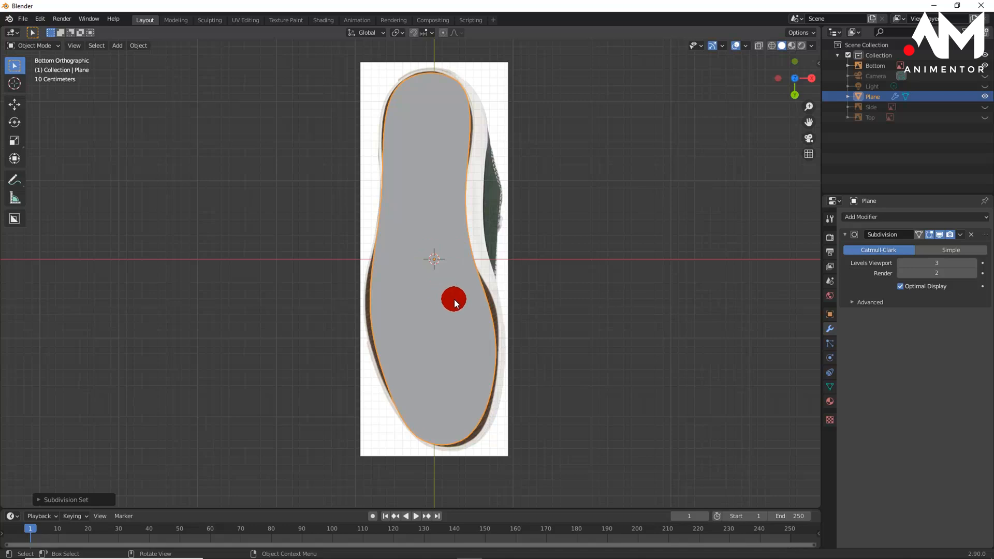
- Enter Edit Mode and shift the two toe corner vertices along X toward the arch side to fit the rounded toe
scroll(455, 301, up, 1)
key(Tab)
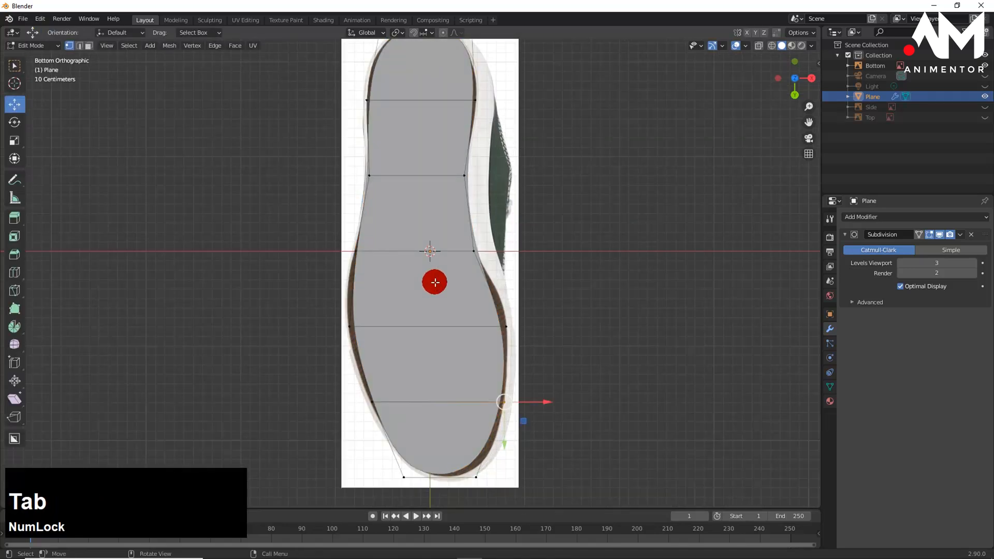
shift+middle_drag(464, 371, 459, 290)
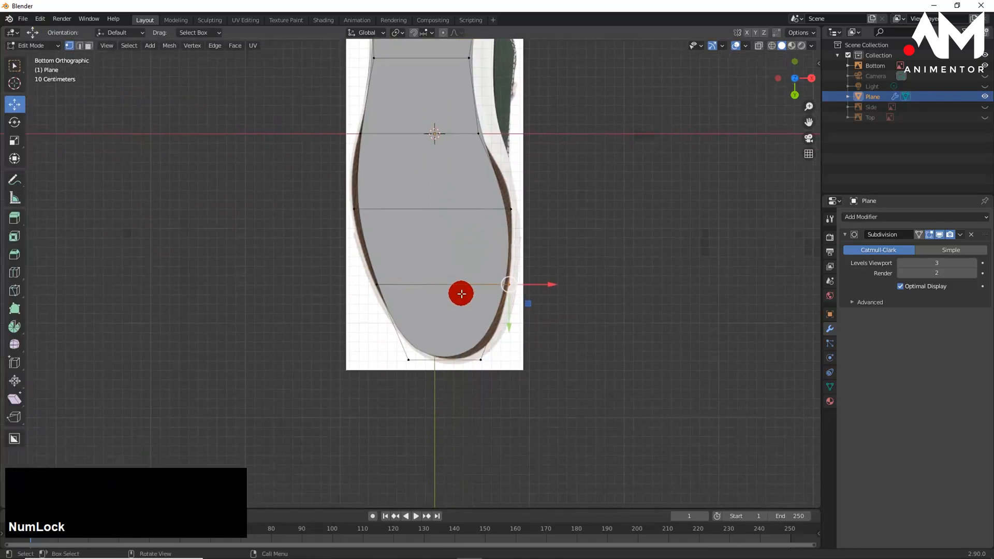
scroll(460, 290, up, 2)
drag(462, 374, 554, 452)
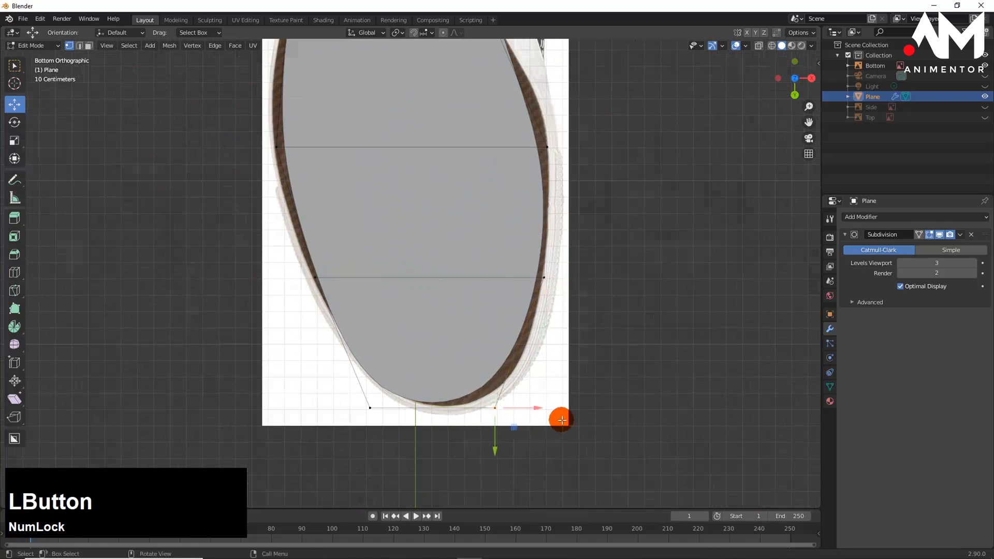
drag(536, 407, 563, 406)
drag(337, 374, 421, 404)
click(415, 408)
- Adjust the vertices of the row nearest the toe along X to follow the sole's edge
drag(339, 306, 286, 253)
drag(355, 275, 343, 274)
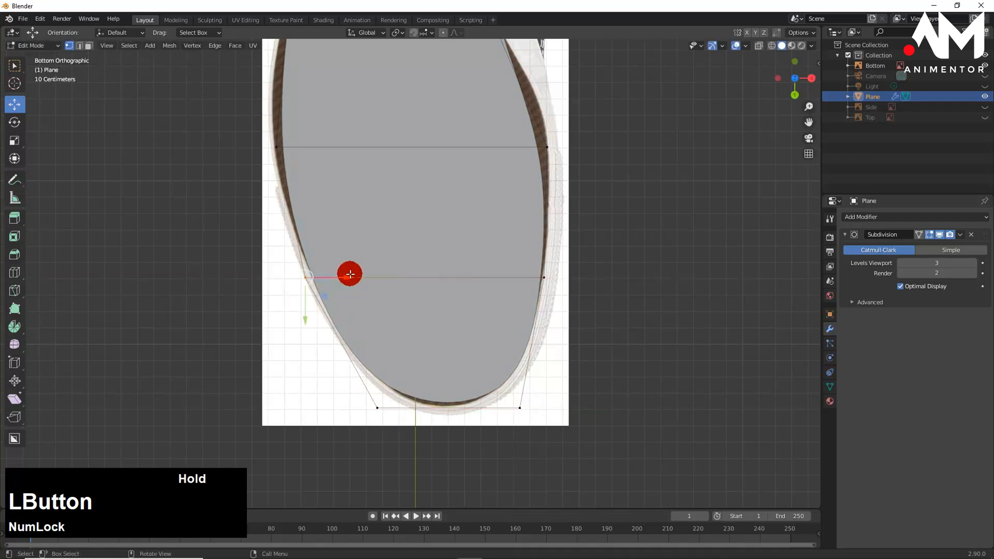
drag(502, 256, 589, 277)
- Move the vertex row nearest the heel along Y toward the heel end and push its arch-side vertex outward along X
shift+middle_drag(455, 114, 492, 356)
shift+middle_drag(484, 155, 494, 320)
drag(358, 167, 428, 188)
drag(502, 162, 589, 188)
shift+middle_drag(492, 298, 370, 184)
drag(332, 175, 367, 193)
drag(567, 231, 559, 224)
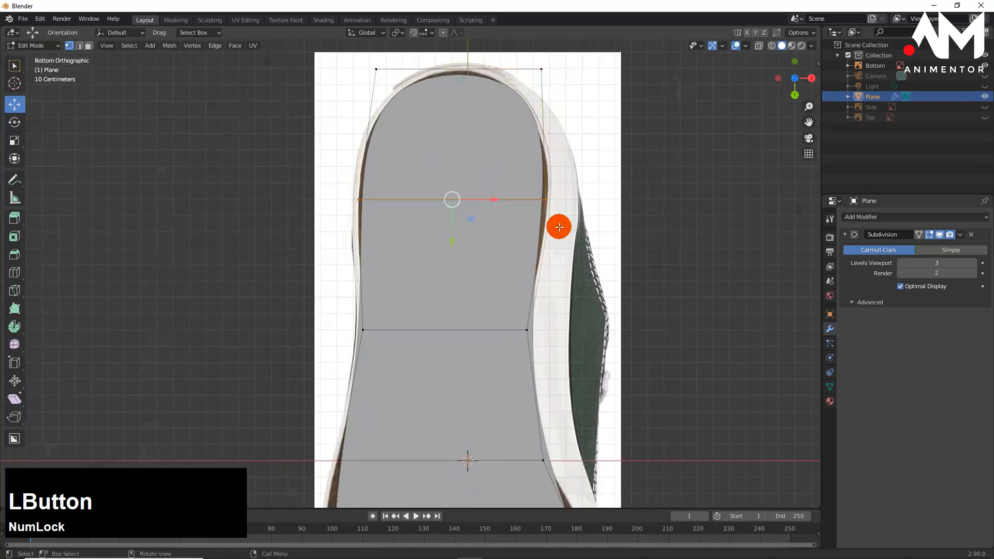
drag(451, 241, 407, 148)
click(533, 131)
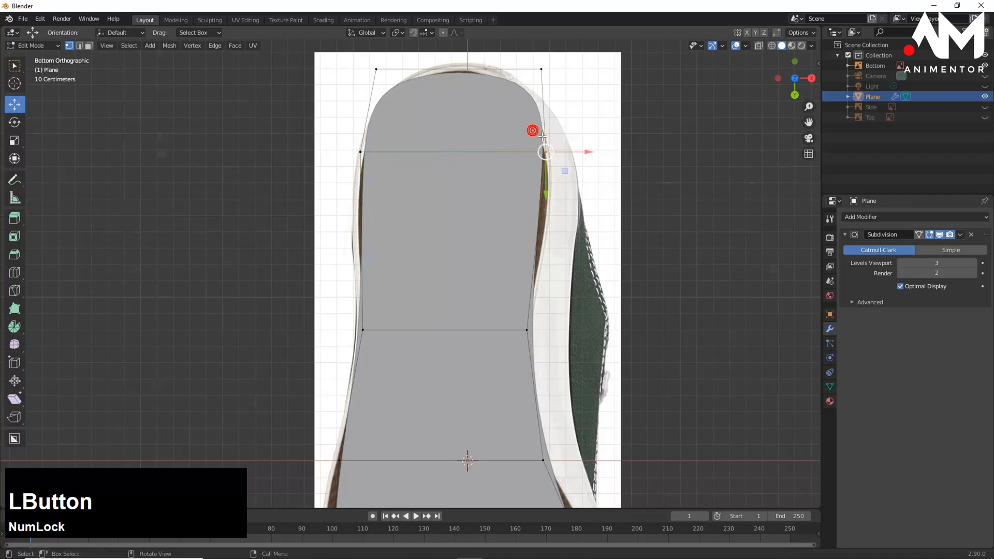
drag(582, 151, 591, 152)
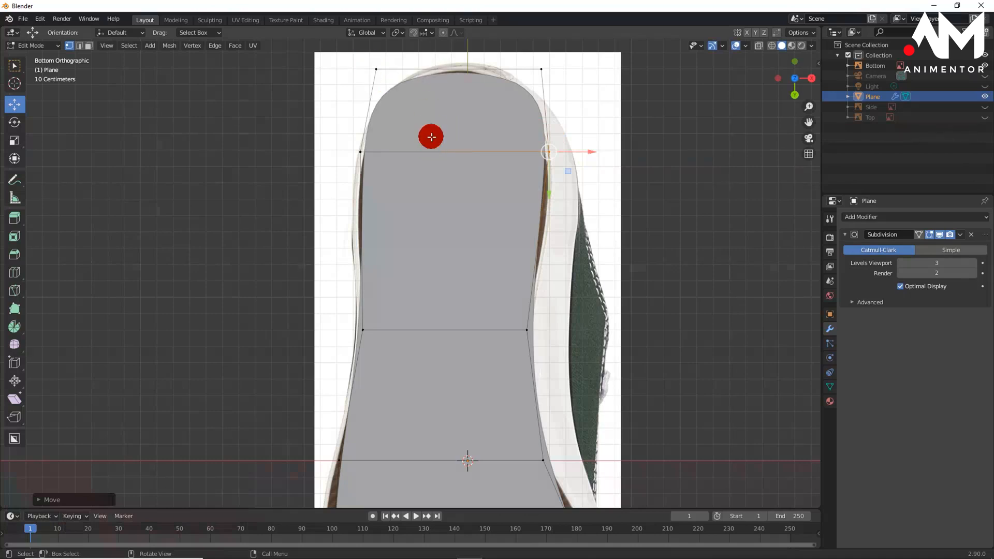
- Move the two heel corner vertices and the outer-side vertex of the waist row inward along X
drag(364, 58, 438, 70)
drag(513, 61, 558, 65)
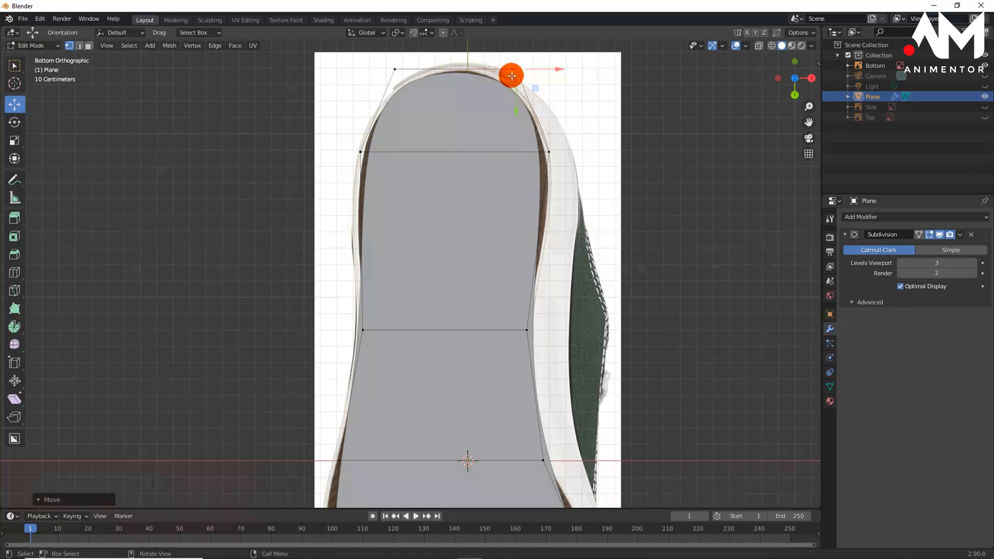
drag(381, 217, 458, 239)
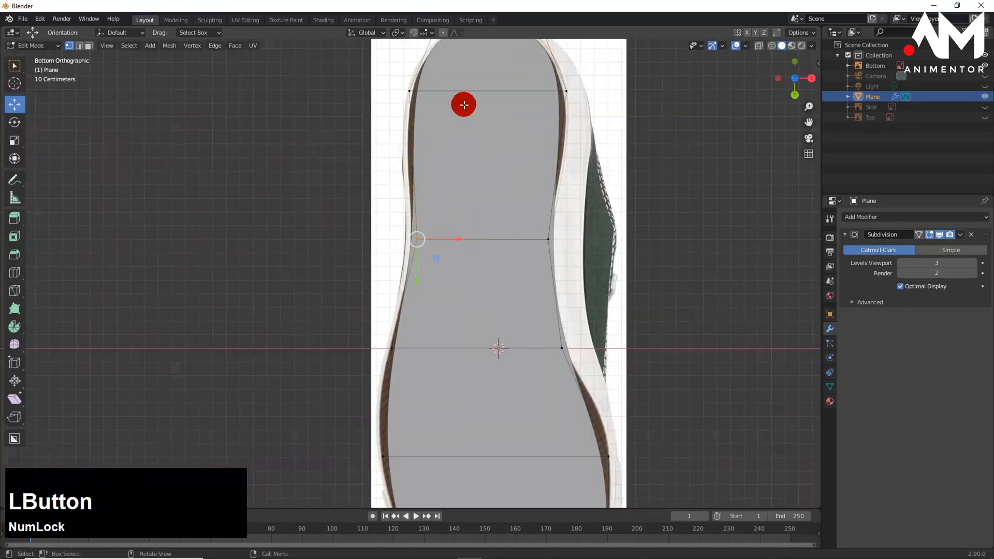
- Add a centered loop cut between the heel-end row and the waist row, and adjust its end vertices along X to the sole's edge
key(ctrl+r)
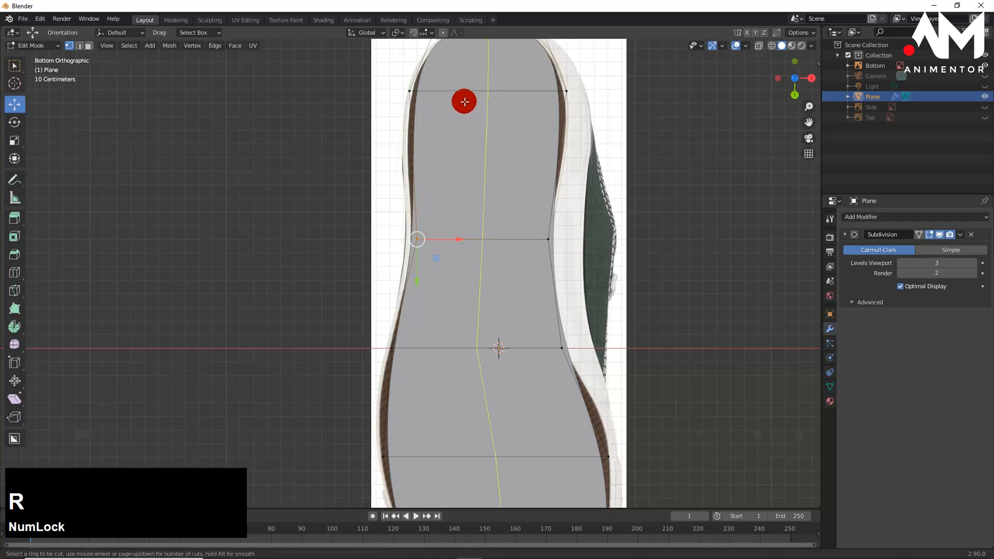
click(420, 164)
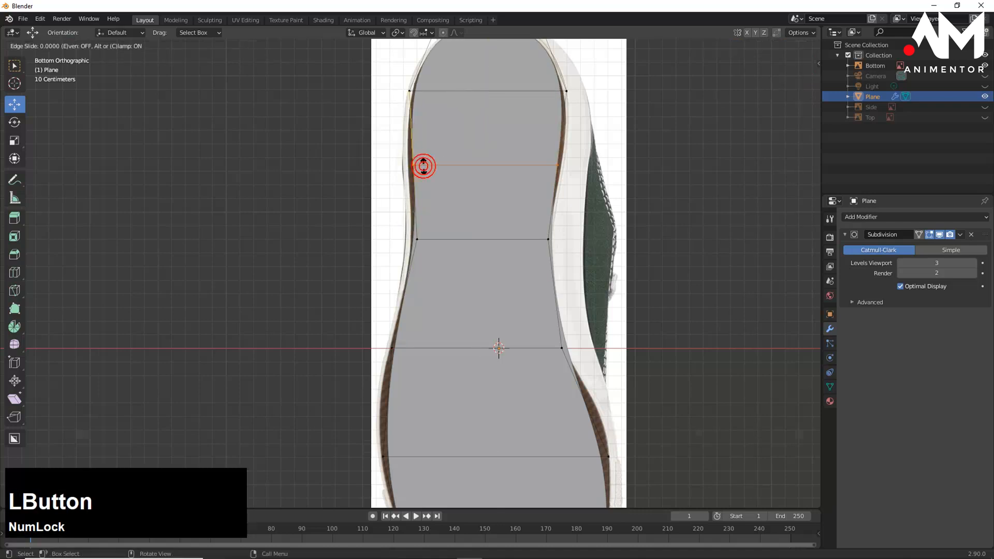
click(435, 171)
scroll(505, 155, down, 3)
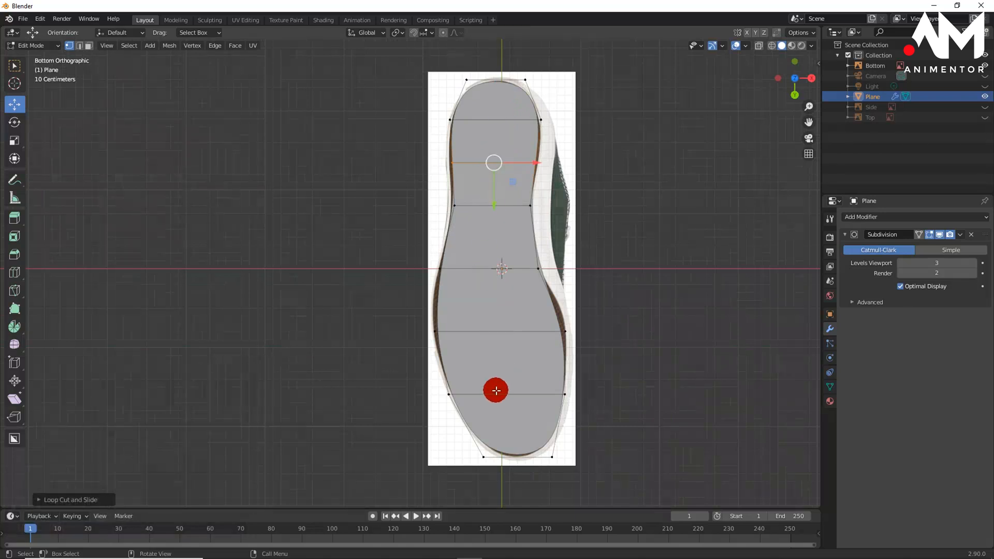
scroll(529, 358, up, 3)
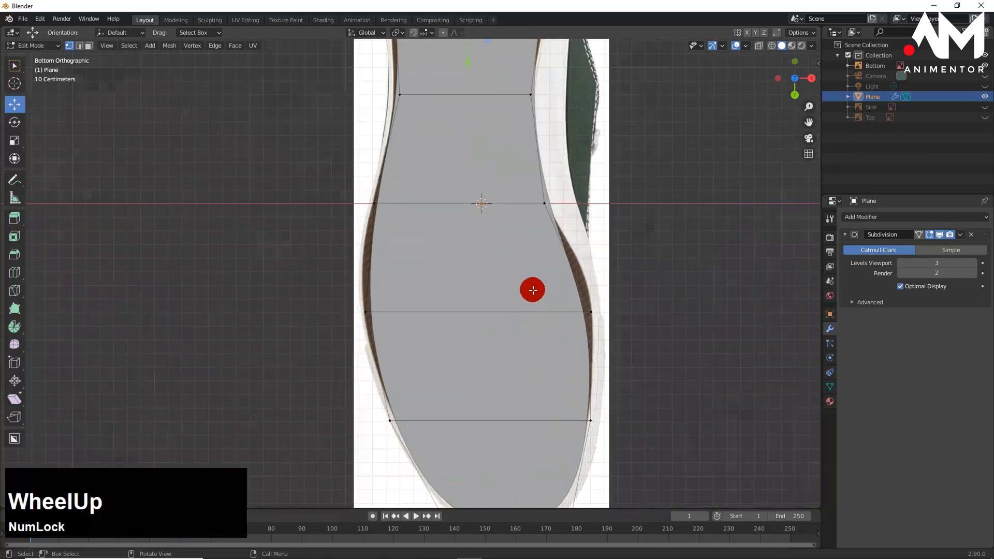
shift+middle_drag(524, 278, 530, 393)
drag(377, 184, 443, 210)
drag(378, 113, 596, 137)
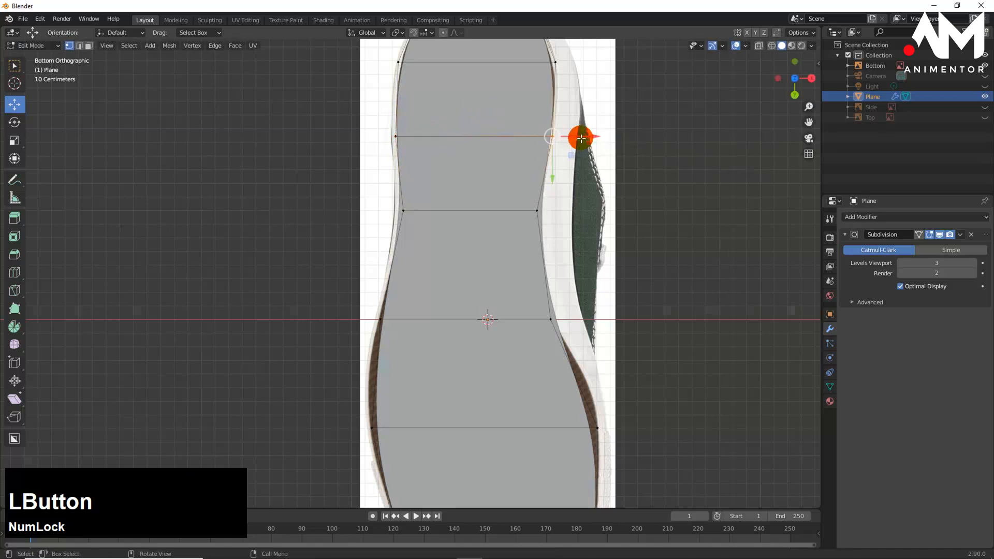
- Adjust the end vertices of the row nearest the heel along X and shift the two heel corner vertices along Y
shift+middle_drag(576, 134, 572, 246)
drag(528, 154, 615, 234)
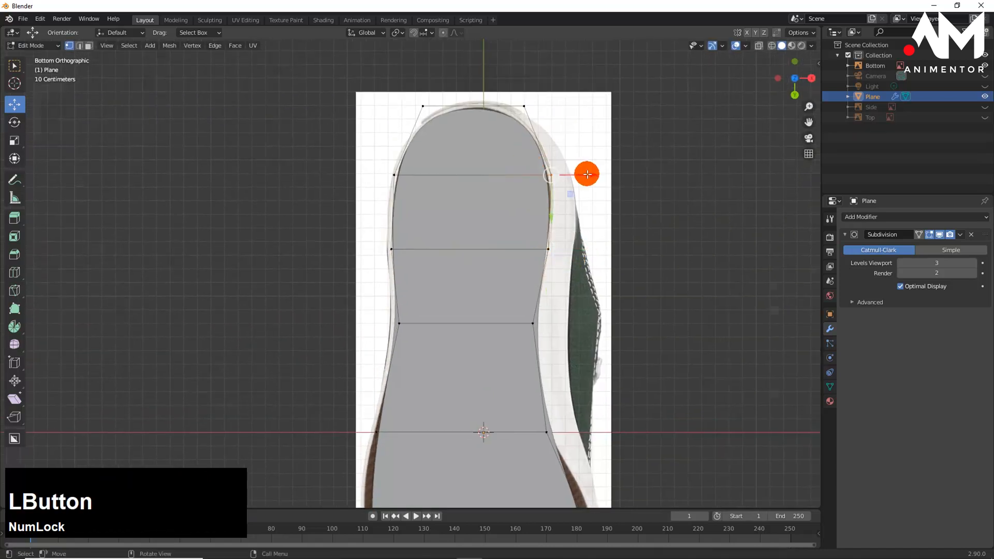
drag(587, 175, 590, 174)
drag(513, 97, 522, 138)
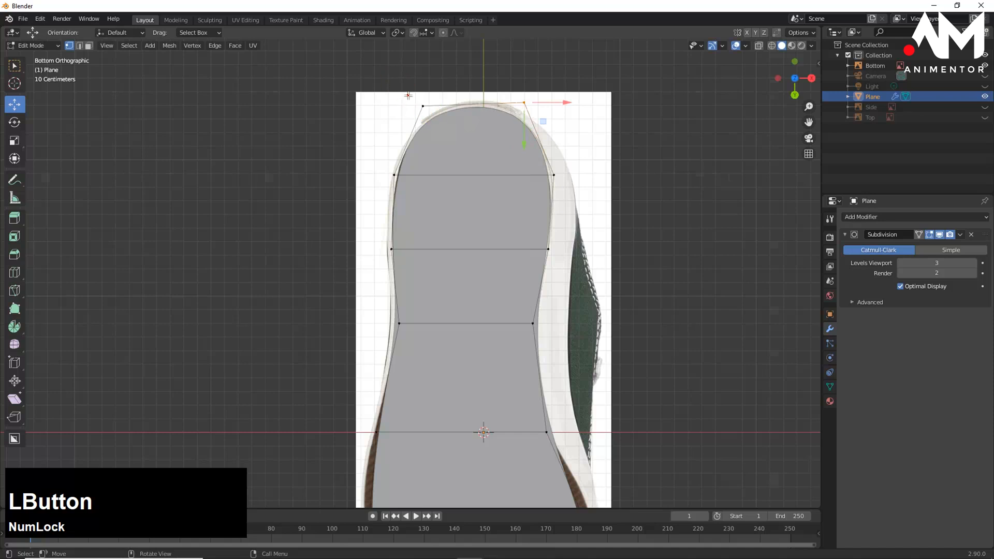
drag(408, 97, 420, 150)
drag(366, 162, 431, 219)
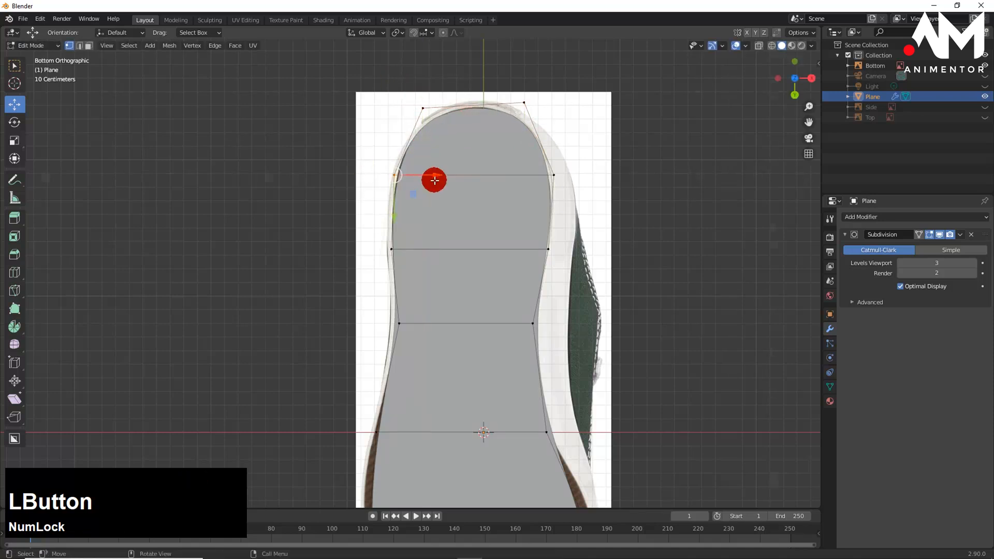
drag(432, 174, 431, 175)
- Move the arch-side vertex of the row at the origin inward and that of the ball row outward along X
shift+middle_drag(518, 321, 526, 162)
drag(366, 251, 417, 271)
click(535, 264)
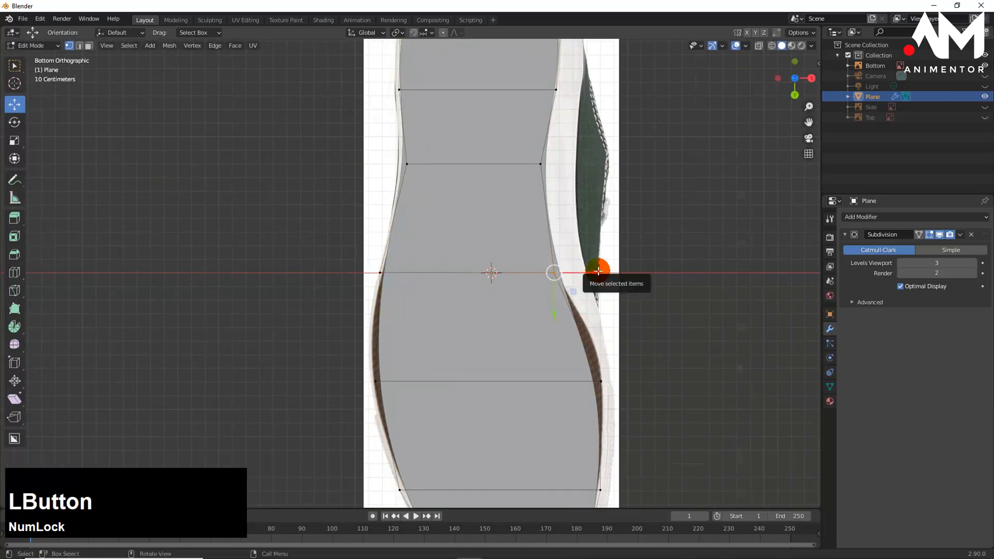
drag(598, 272, 588, 273)
shift+middle_drag(596, 413, 600, 336)
drag(583, 291, 642, 322)
- Move the vertex row nearest the toe corners along Y toward the toe end
drag(392, 397, 453, 440)
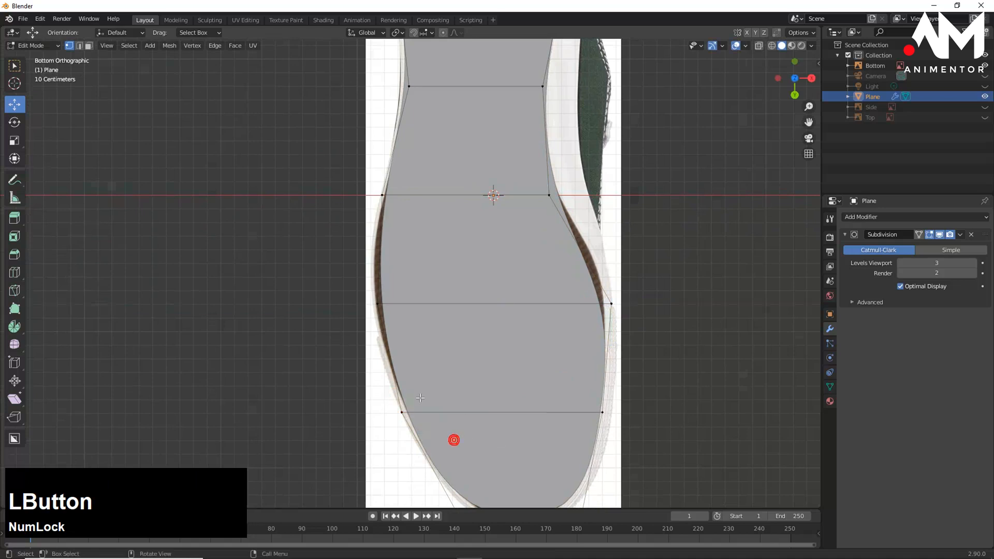
drag(384, 384, 649, 444)
shift+middle_drag(533, 471, 497, 333)
drag(497, 333, 501, 386)
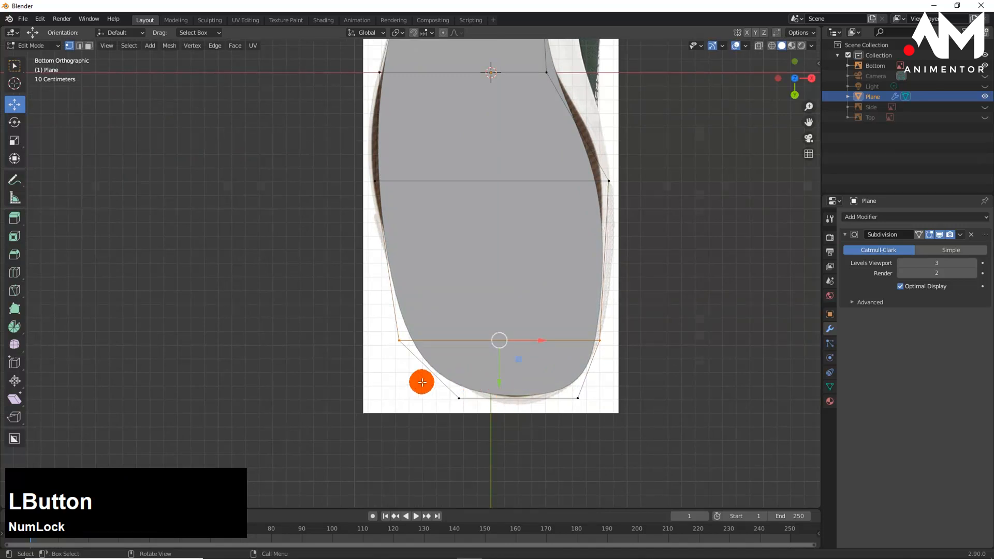
- Move both toe corner vertices and the outer-side vertex of the row nearest the toe inward along X to round the toe
drag(423, 377, 495, 425)
drag(378, 323, 464, 348)
mouse_move(429, 378)
mouse_down()
mouse_move(463, 416)
mouse_move(476, 414)
mouse_move(484, 383)
mouse_move(517, 395)
mouse_move(504, 396)
mouse_up()
key(ctrl+z)
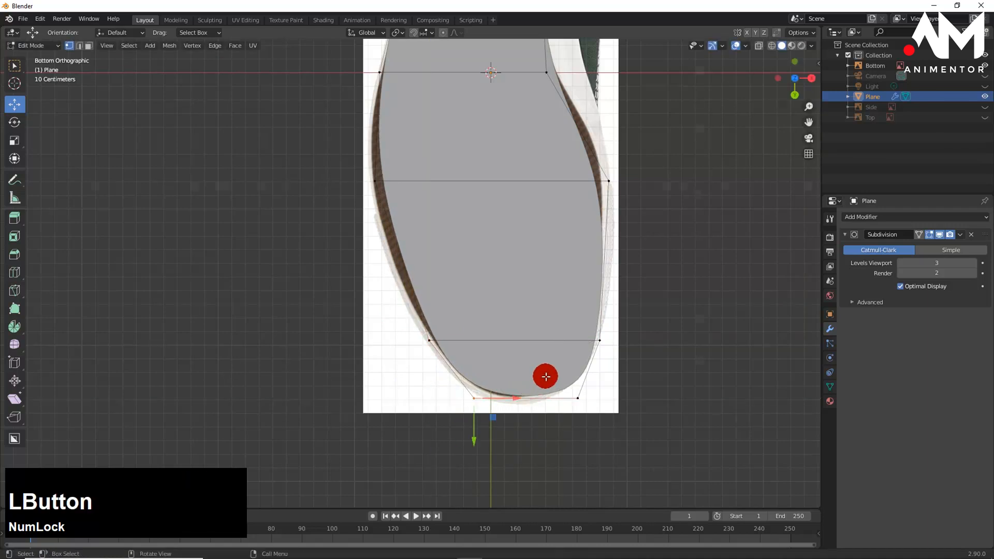
click(545, 376)
drag(621, 397, 592, 392)
click(383, 320)
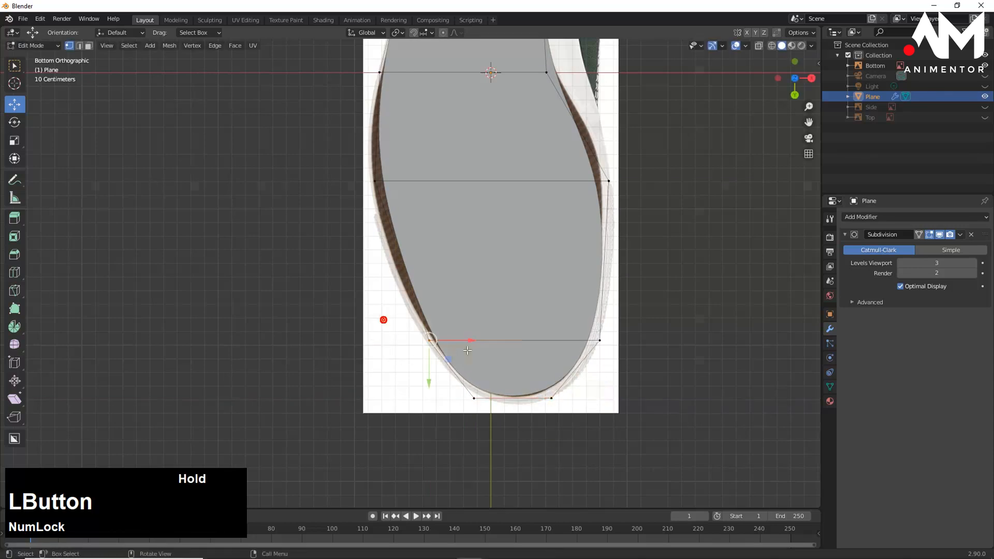
drag(473, 342, 470, 341)
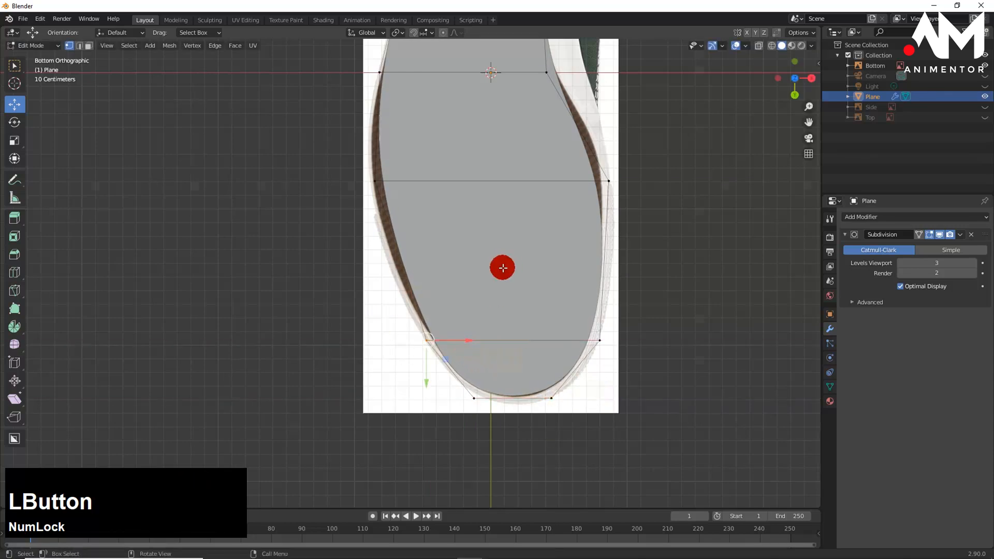
- Move the ball row's outer-side vertex outward and its arch-side vertex slightly inward along X
click(373, 161)
drag(417, 181, 402, 177)
click(575, 161)
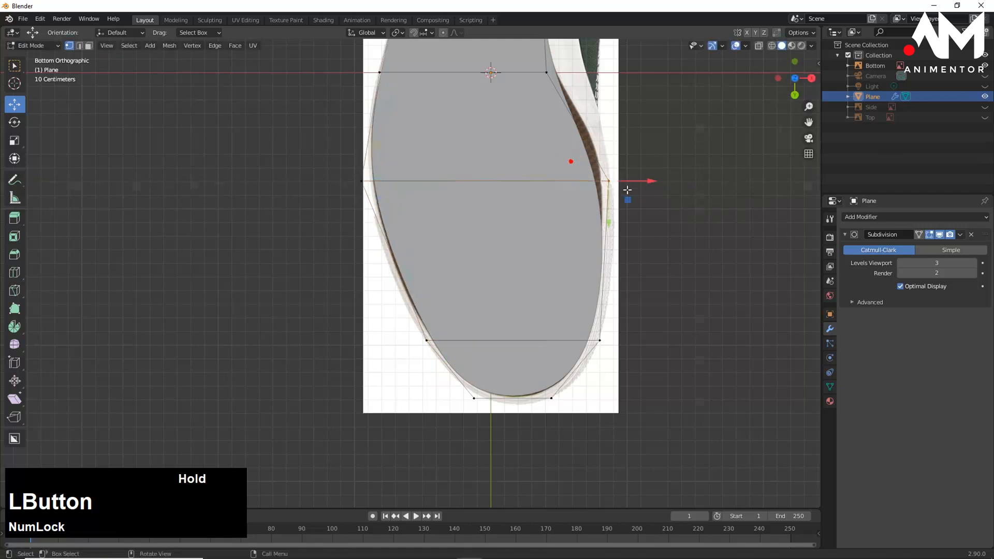
drag(637, 181, 645, 181)
- Add a centered loop cut between the ball and toe rows, then fit its end vertices and the toe row's arch-side vertex along X
shift+middle_drag(570, 213, 518, 265)
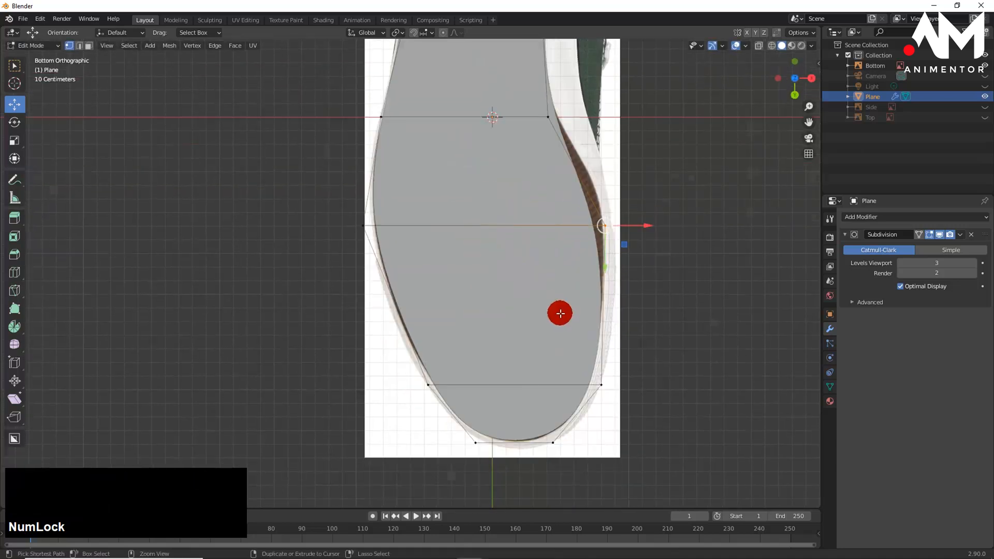
key(ctrl+r)
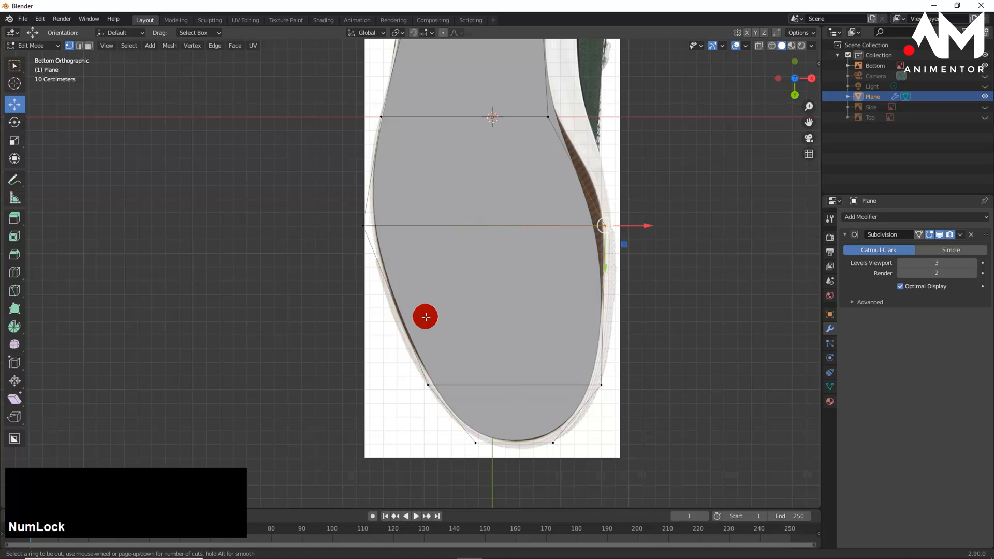
click(401, 304)
click(402, 305)
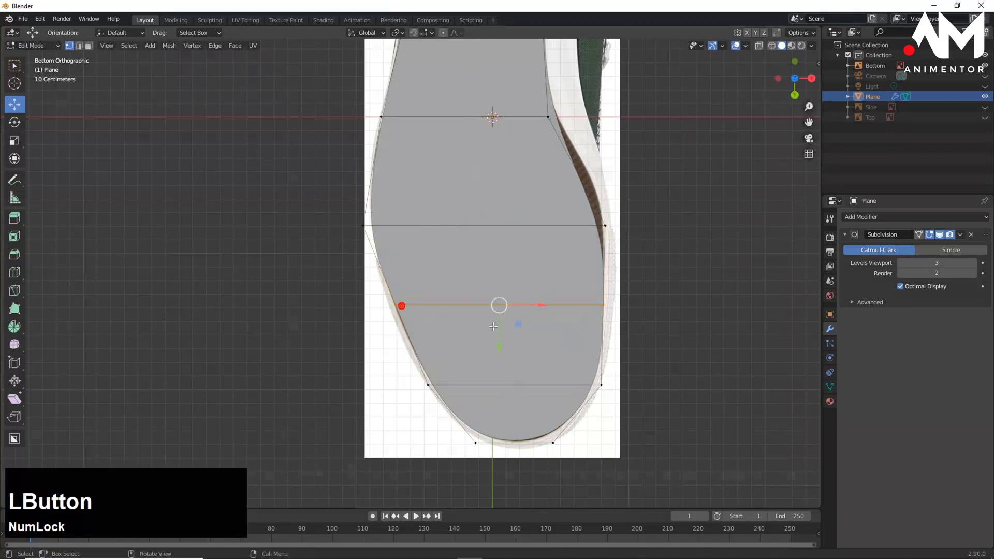
drag(584, 282, 641, 303)
drag(566, 360, 630, 378)
click(372, 287)
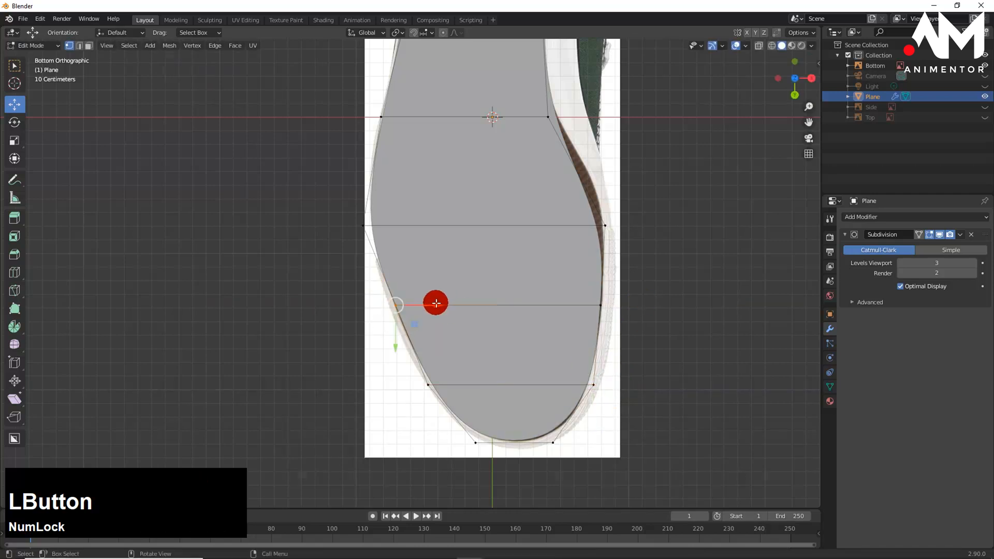
drag(436, 304, 436, 305)
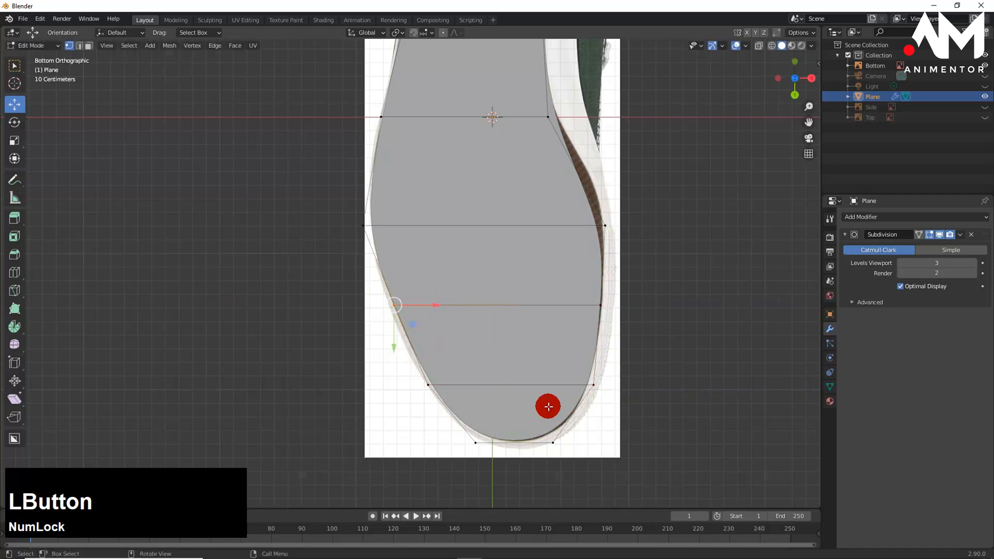
- Move the arch-side toe corner vertex outward along X and shift both toe corners slightly along Y to fit the toe tip
drag(535, 428, 603, 443)
drag(453, 429, 569, 460)
click(516, 474)
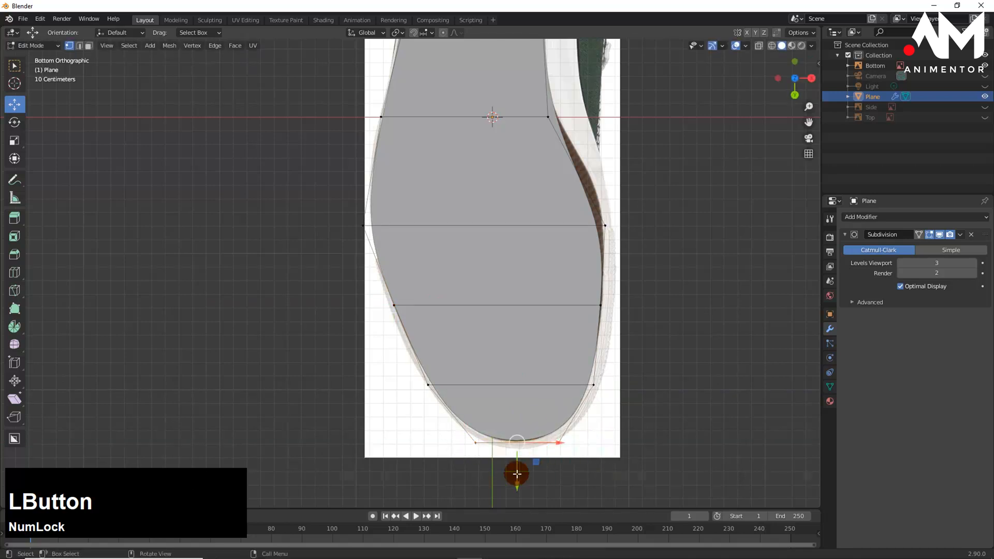
drag(515, 485, 515, 487)
- Fine-tune the outer-side vertices of the forefoot rows and the row at the origin along X to follow the sole's edge
drag(380, 292, 437, 305)
drag(344, 210, 425, 226)
shift+middle_drag(432, 138, 443, 249)
drag(362, 211, 423, 228)
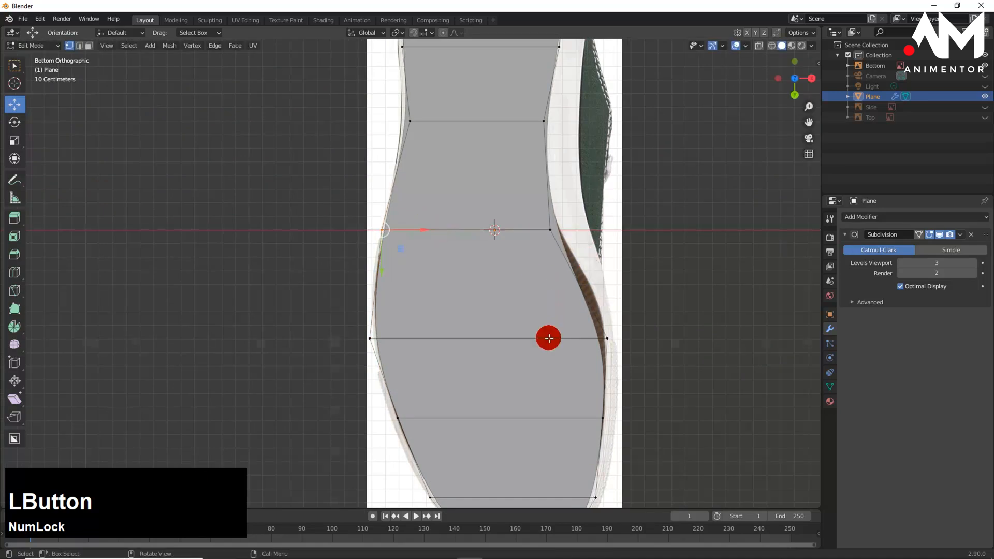
shift+middle_drag(553, 344, 565, 288)
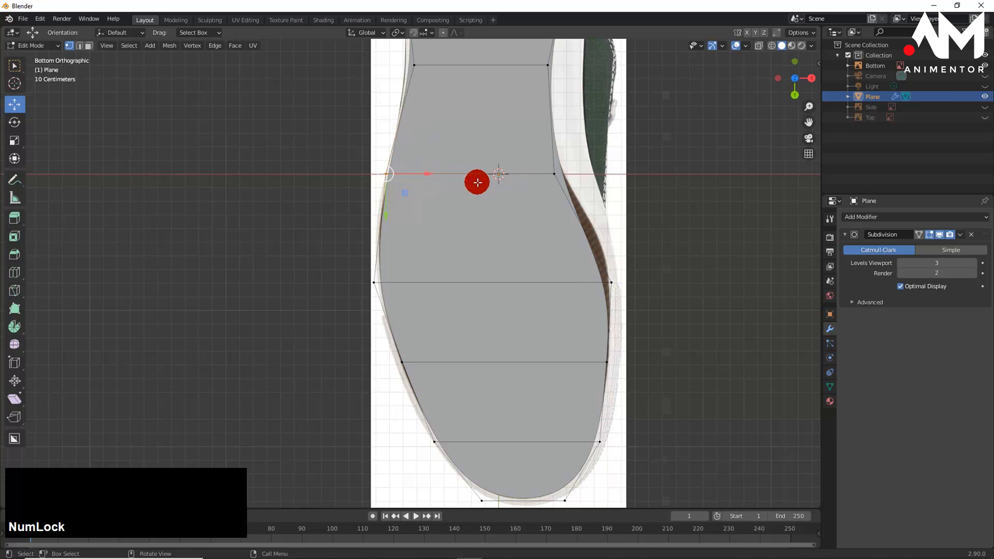
- Move the ball row along Y toward the heel and push the end vertices of the forefoot rows to the sole's edge
drag(339, 247, 641, 312)
drag(491, 325, 498, 291)
drag(574, 227, 658, 251)
drag(330, 232, 412, 248)
drag(375, 328, 434, 361)
drag(549, 334, 655, 361)
- Fine-tune the two heel corner vertices along Y to fit the rounded heel
mouse_move(563, 293)
shift+middle_down()
mouse_move(562, 449)
mouse_move(522, 181)
mouse_move(504, 455)
shift+middle_up()
shift+middle_drag(488, 265, 495, 423)
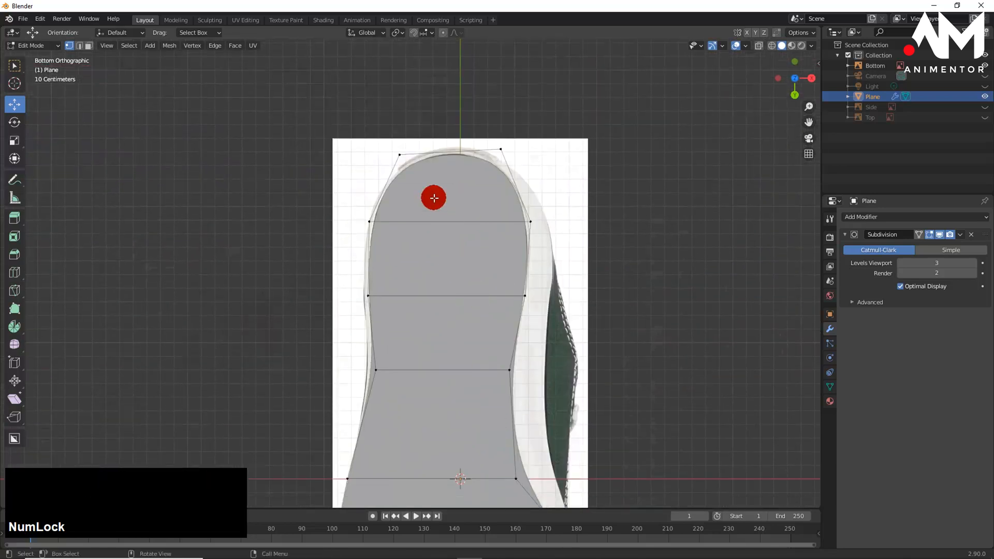
drag(383, 131, 438, 164)
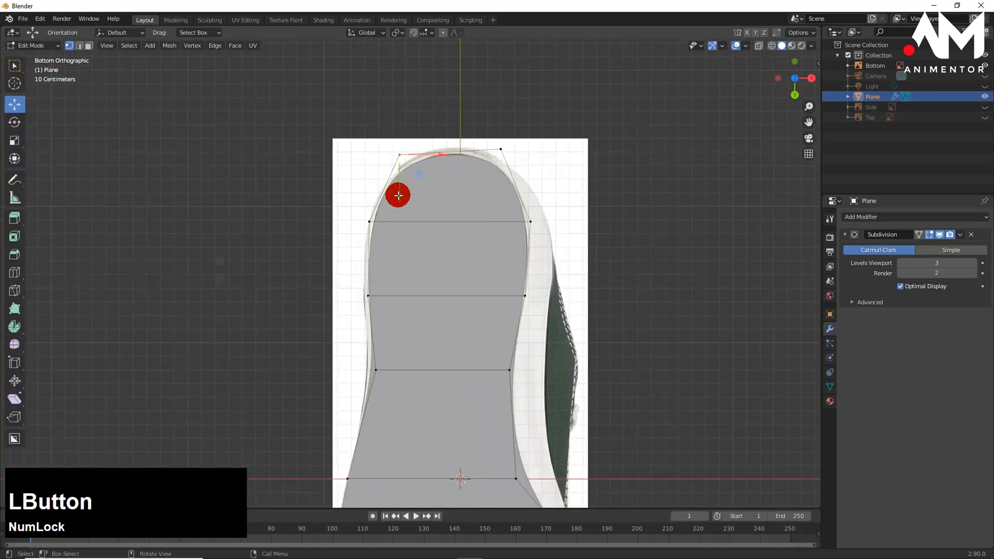
drag(399, 199, 401, 195)
drag(491, 133, 502, 194)
- Nudge the end vertices of the waist row and its neighbouring rows along X to match the reference's narrow middle
shift+middle_drag(534, 307, 549, 168)
shift+middle_drag(529, 261, 531, 204)
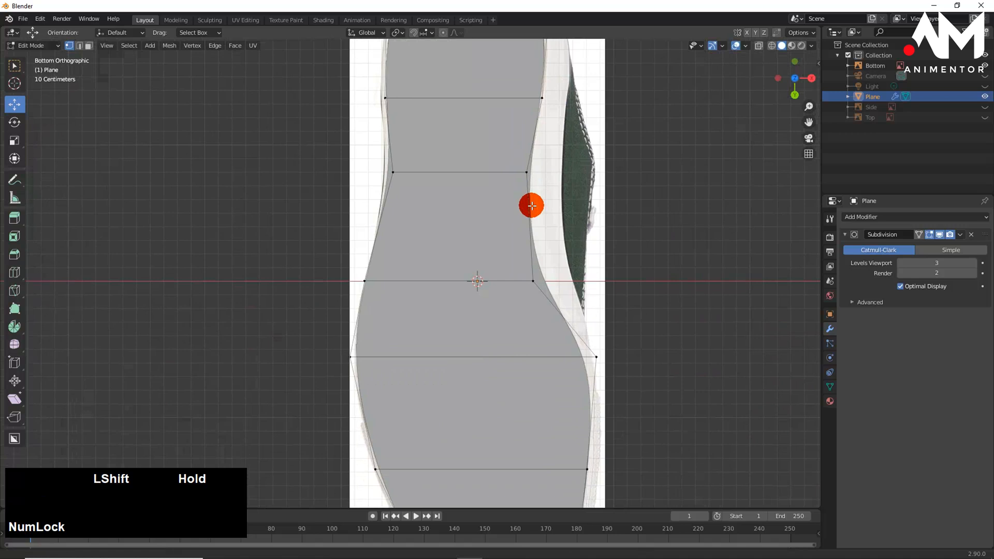
click(366, 140)
drag(421, 173, 421, 202)
drag(406, 285, 410, 281)
drag(523, 258, 573, 282)
shift+middle_drag(573, 282, 564, 407)
drag(554, 207, 559, 206)
shift+middle_drag(572, 366, 570, 461)
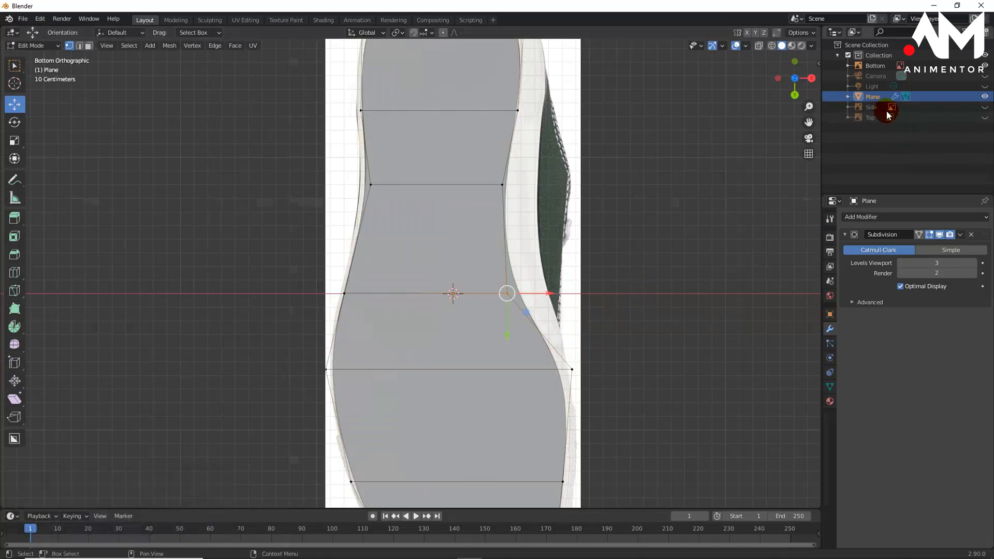
- Hide the Bottom reference image, view the sole in perspective, clear the vertex selection and show the Side reference image
click(985, 67)
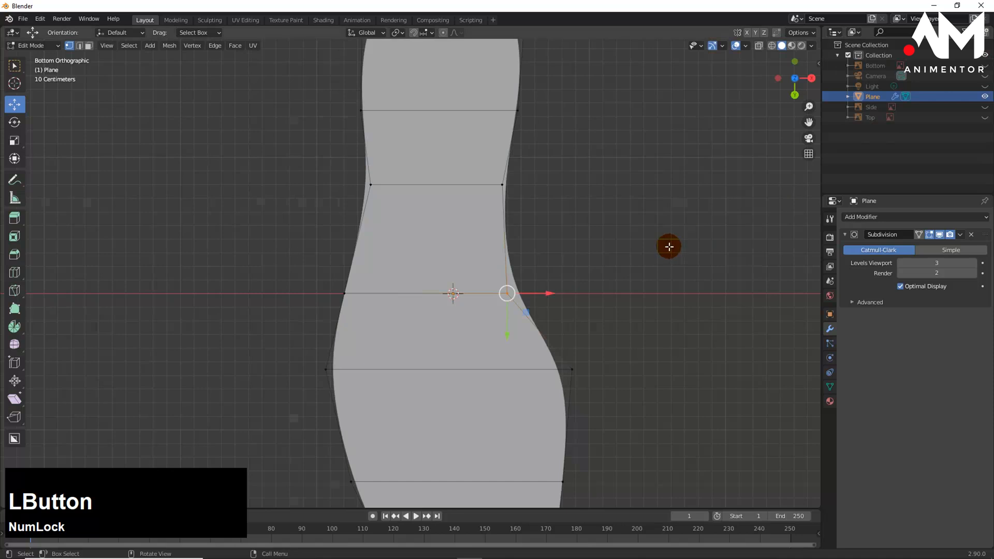
key(KP_3)
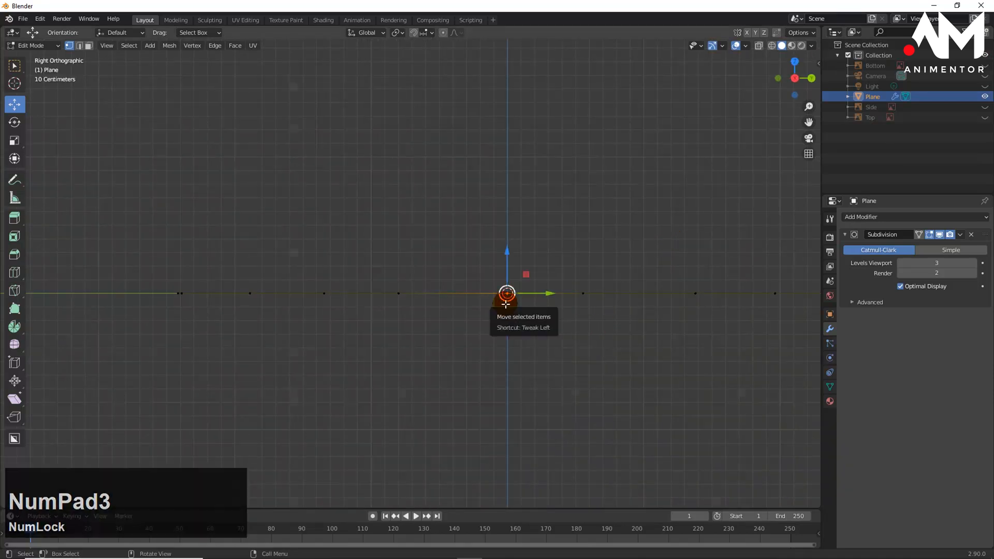
middle_drag(505, 306, 526, 384)
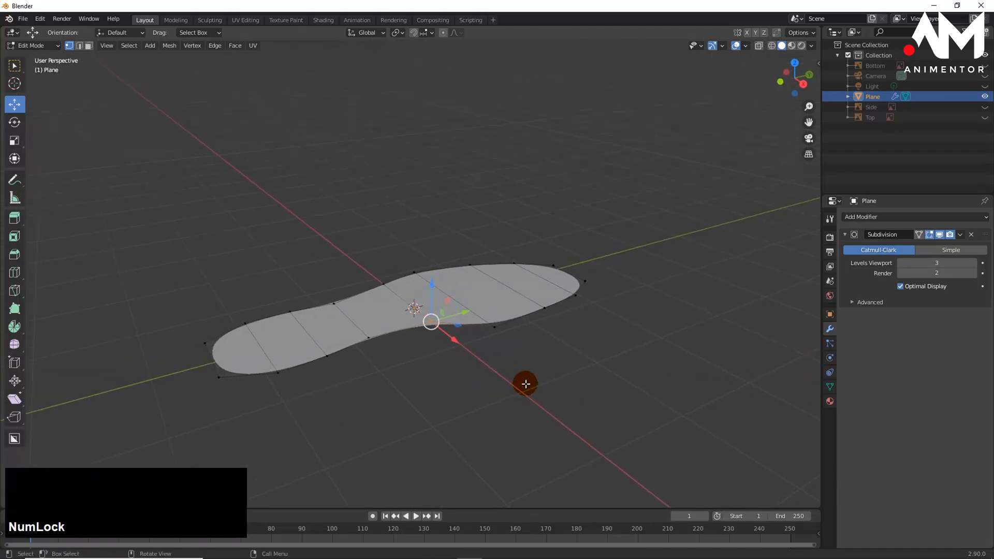
drag(640, 224, 52, 454)
click(350, 408)
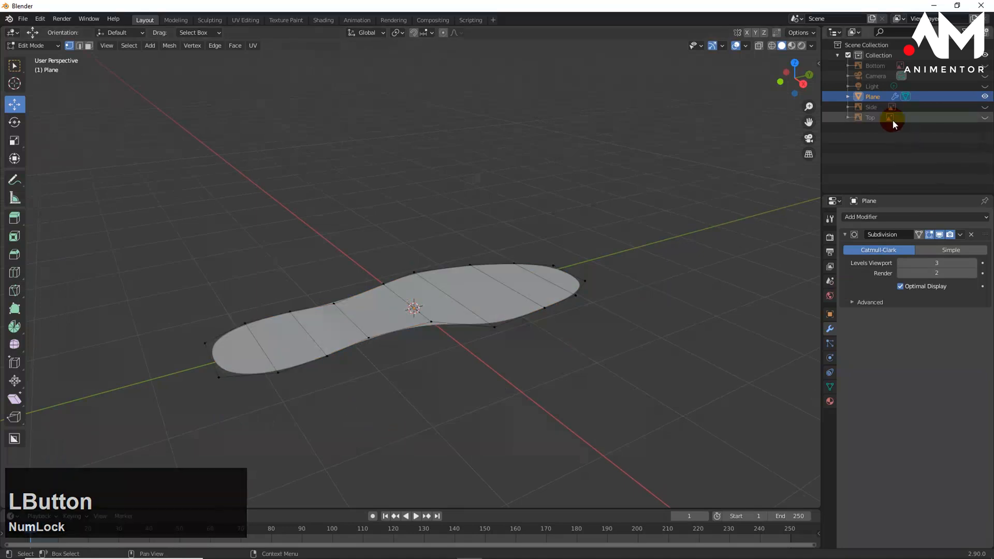
click(985, 108)
middle_drag(582, 362, 781, 344)
- Select the Side reference image and switch from Edit Mode to Object Mode
drag(679, 215, 726, 279)
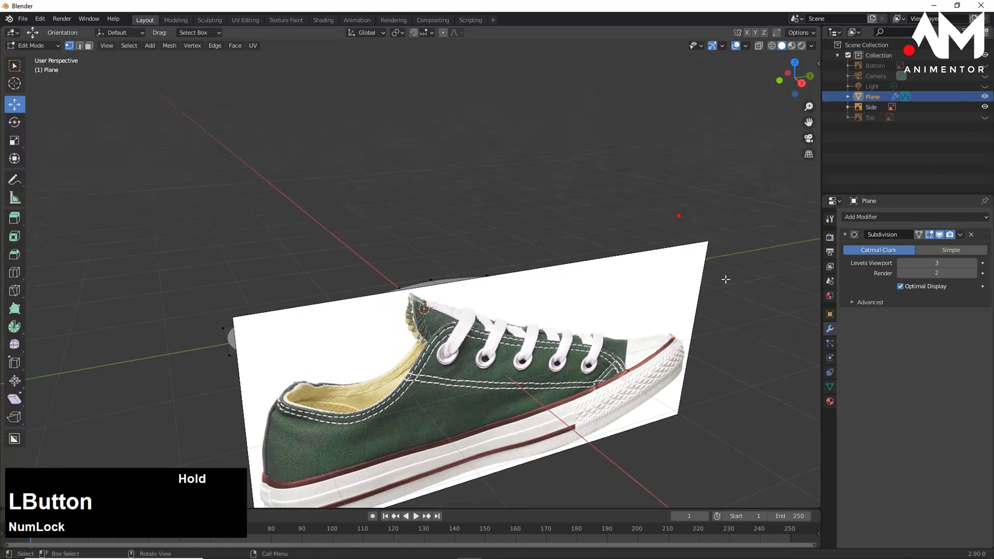
click(879, 97)
click(829, 388)
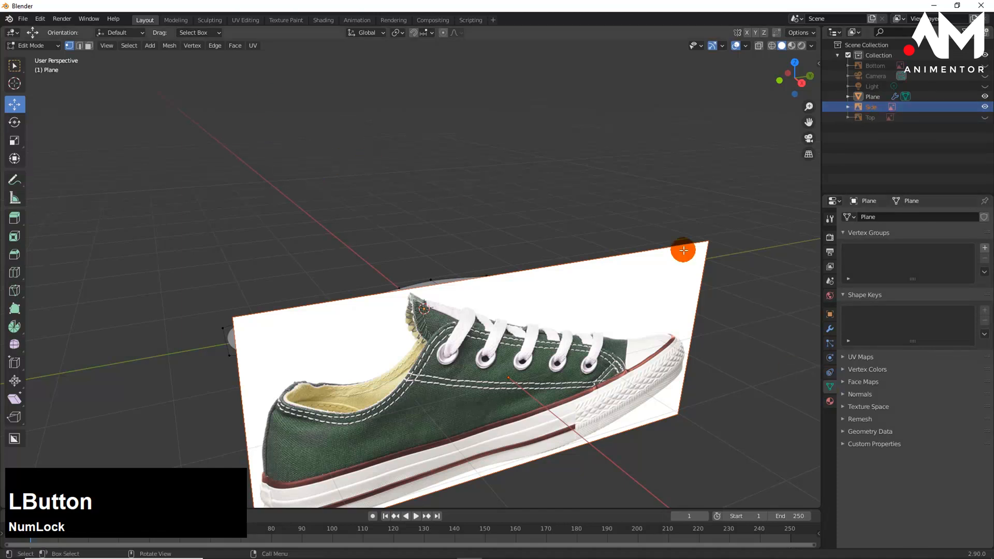
middle_drag(337, 296, 366, 274)
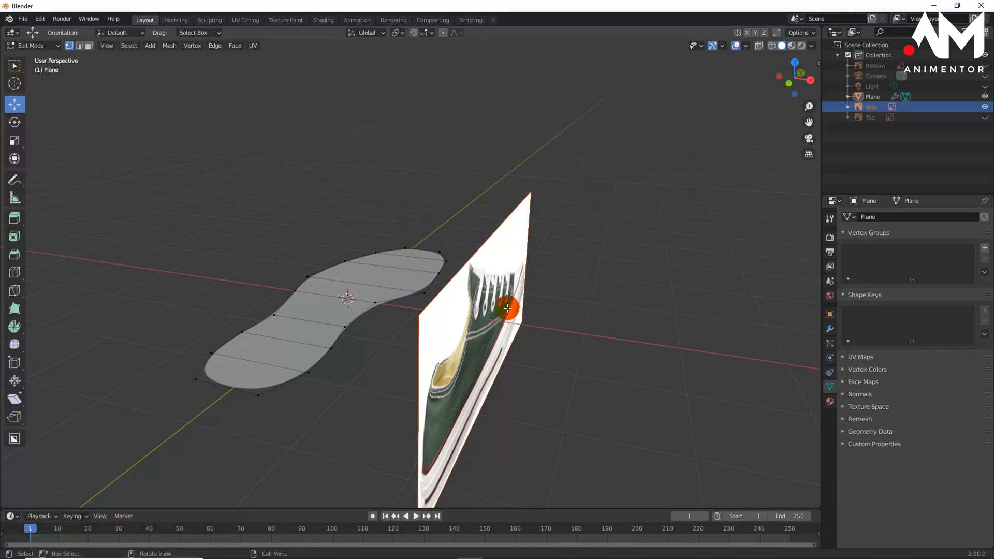
key(Tab)
middle_drag(592, 330, 554, 331)
drag(583, 182, 698, 325)
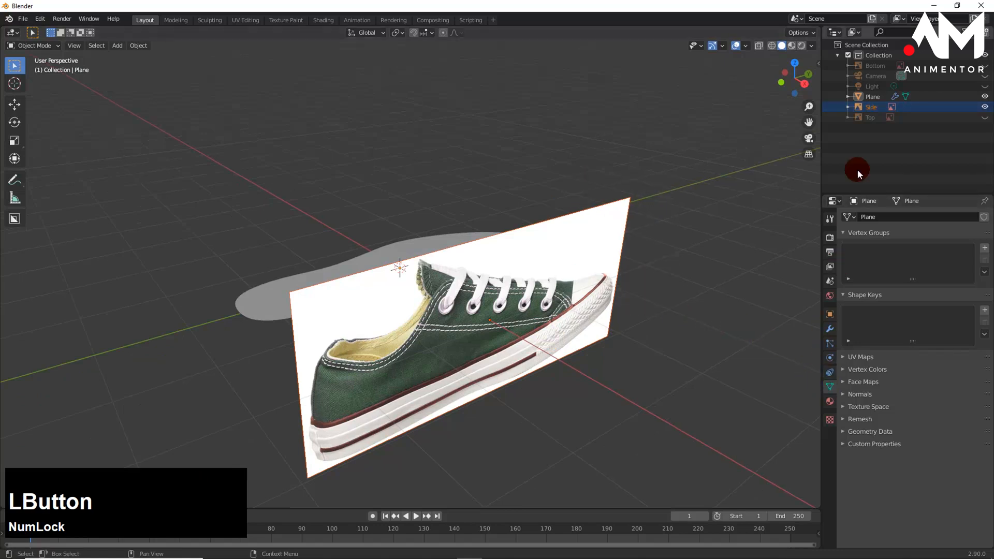
- Select the Side reference image, set its depth to Back and show it in the right orthographic view
click(872, 107)
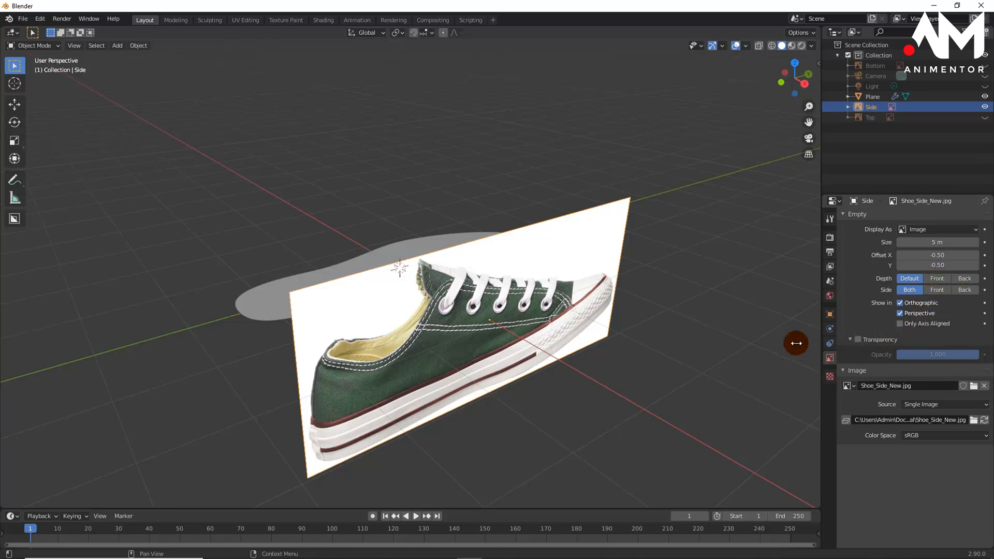
middle_drag(794, 342, 690, 225)
drag(650, 196, 727, 355)
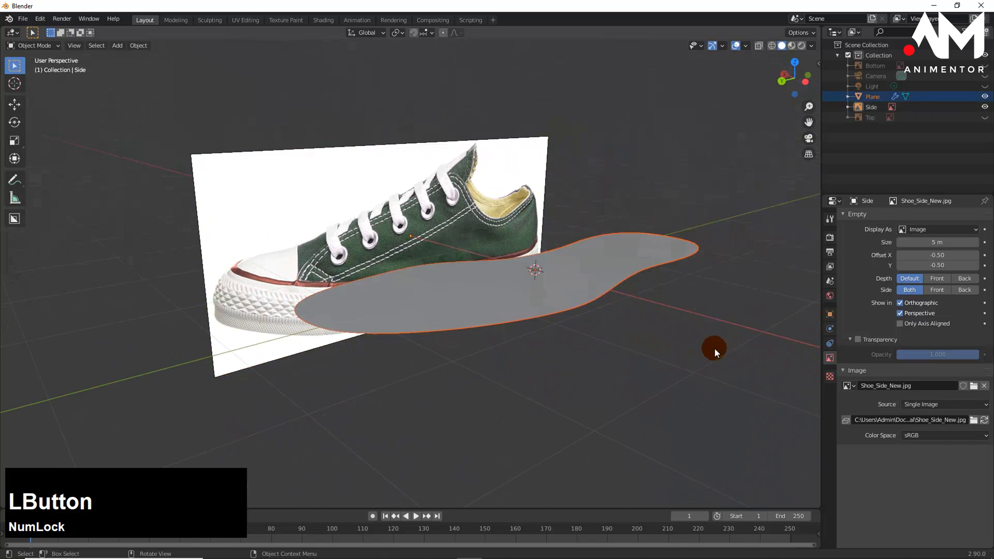
middle_drag(715, 348, 675, 322)
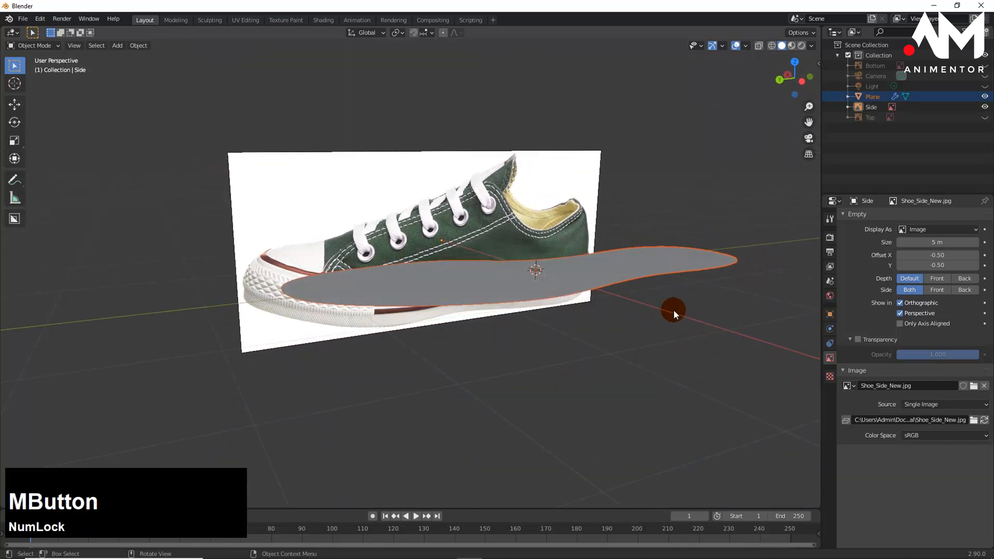
key(KP_3)
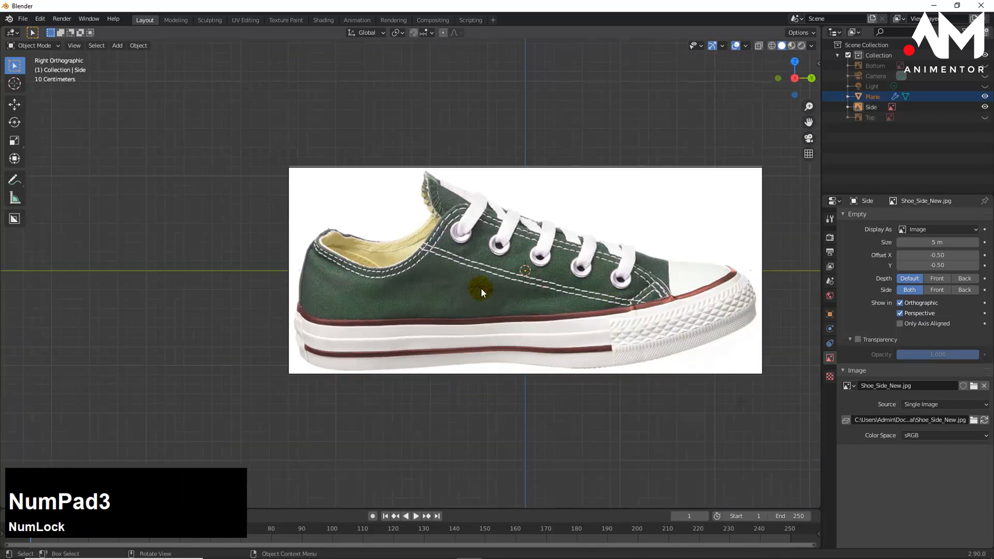
click(959, 278)
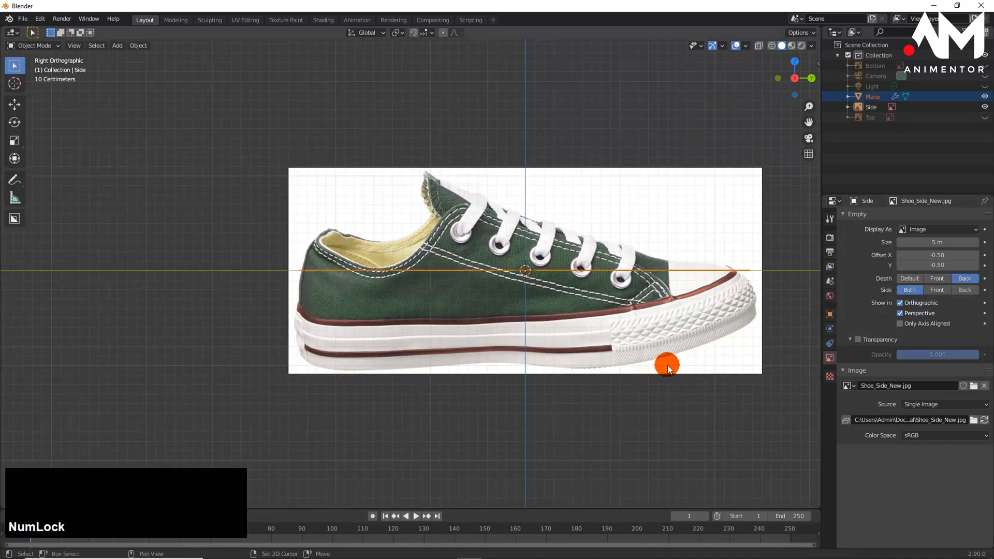
- Move the sole plane about 1.4 m down along Z so it sits below the shoe in the right view
shift+middle_drag(666, 365, 579, 334)
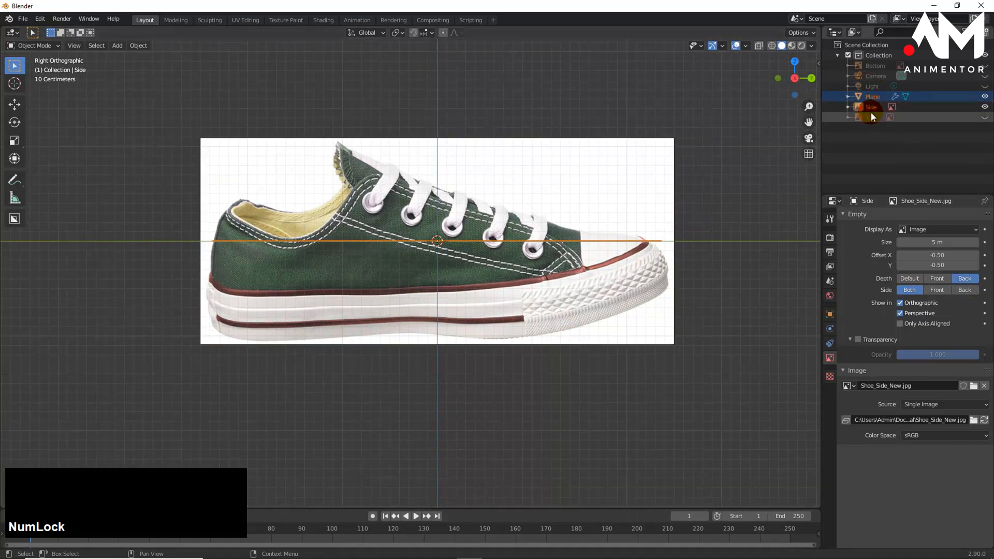
click(870, 96)
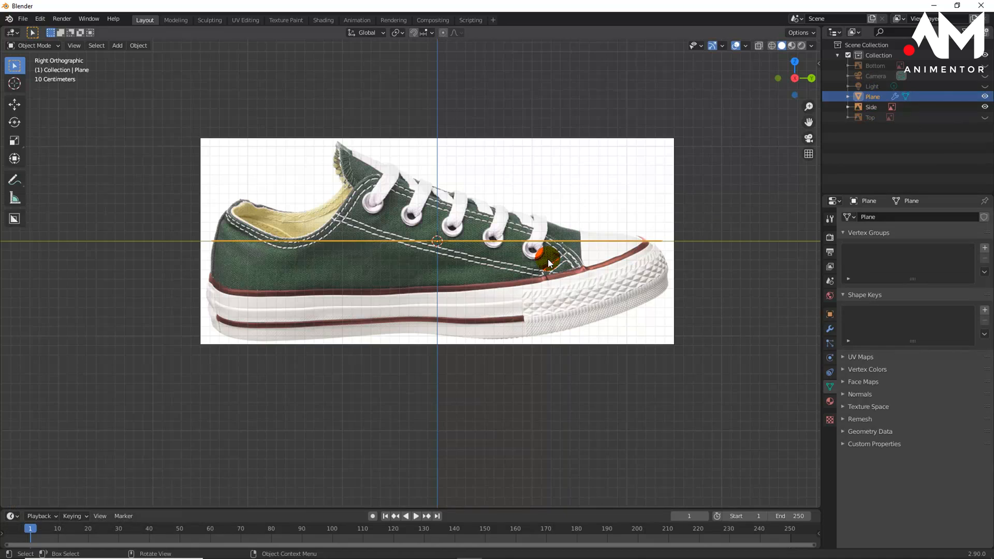
key(g)
key(z)
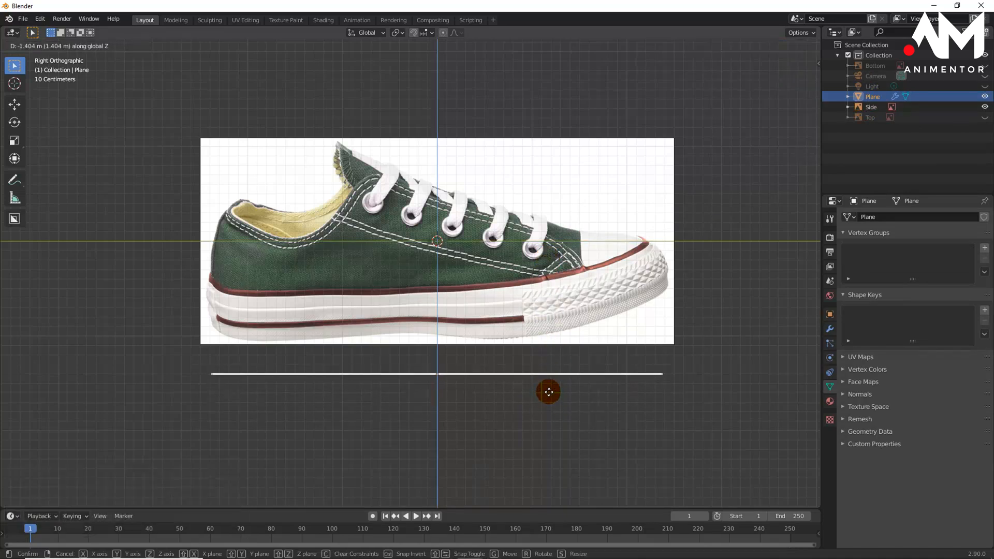
click(547, 392)
middle_drag(532, 362, 631, 366)
key(KP_3)
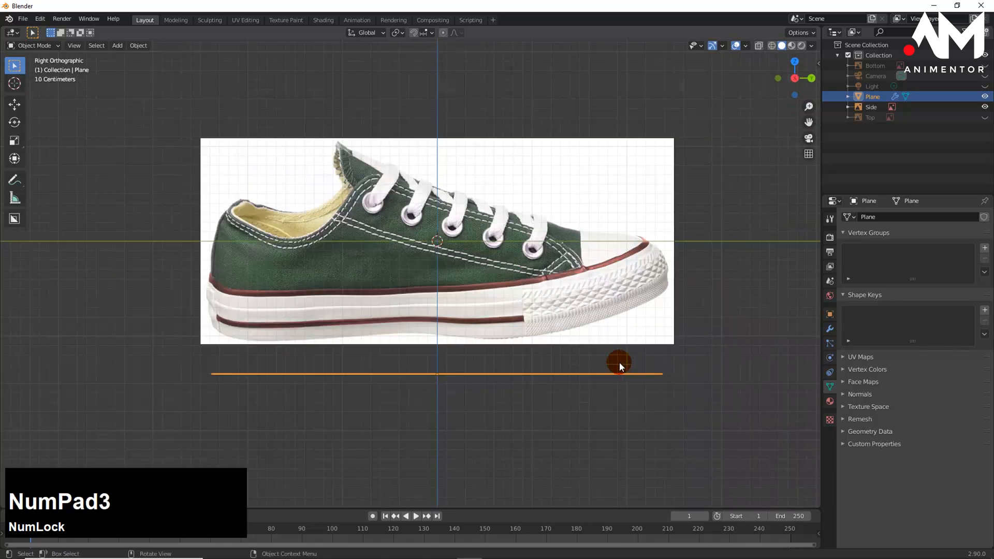
- Enter Edit Mode on the sole plane and select all of its geometry
scroll(604, 385, up, 1)
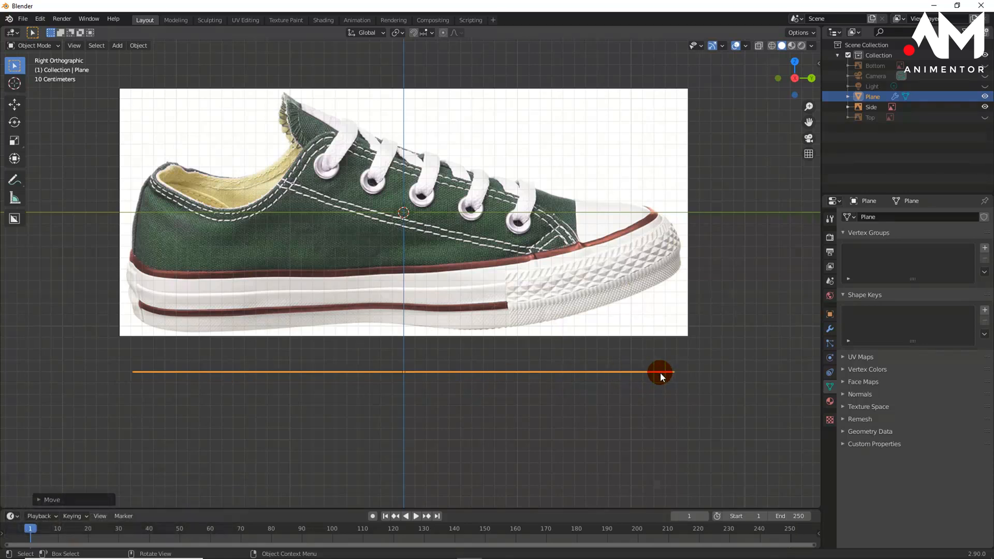
mouse_move(644, 371)
middle_down()
mouse_move(639, 378)
mouse_move(674, 405)
mouse_move(686, 451)
mouse_move(644, 372)
mouse_move(629, 371)
middle_up()
key(KP_3)
key(Tab)
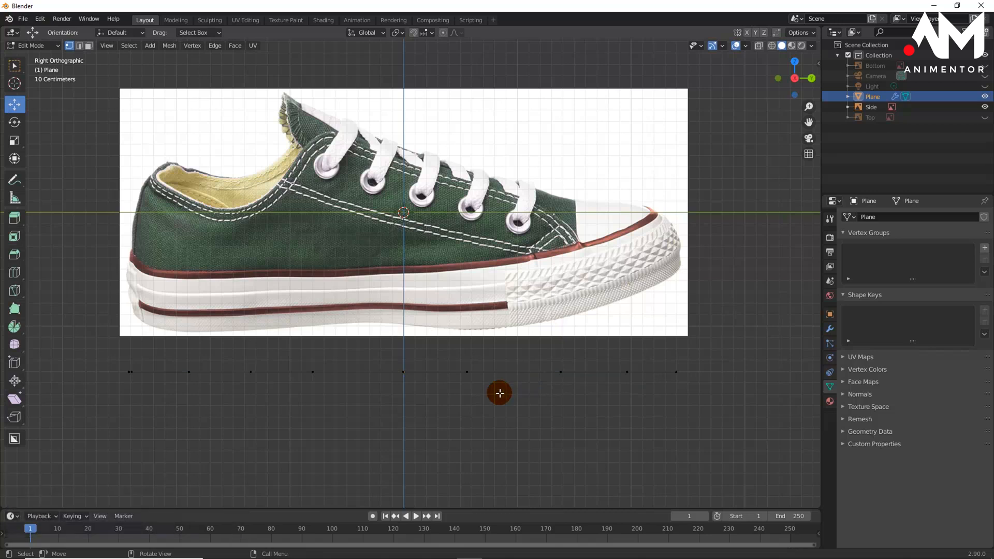
middle_drag(528, 395, 553, 387)
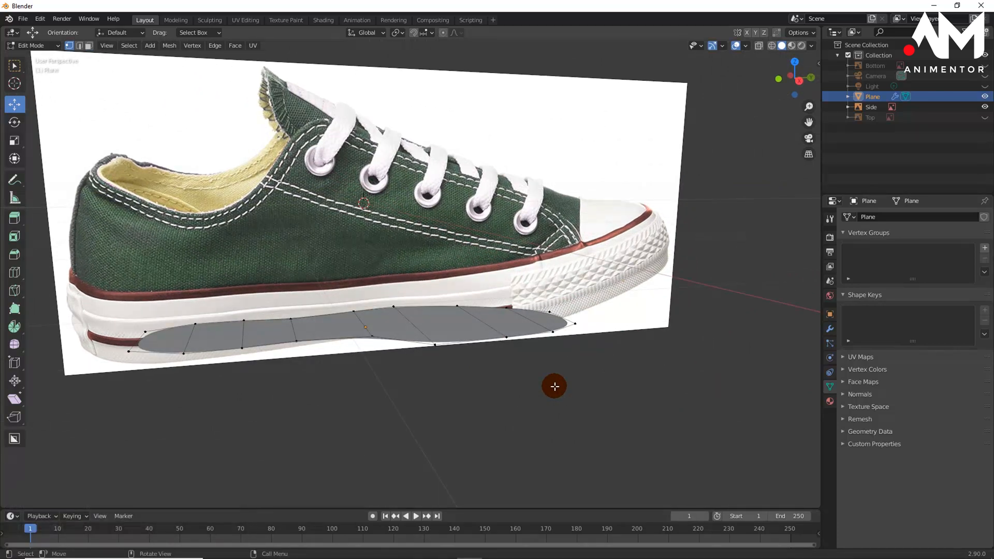
key(a)
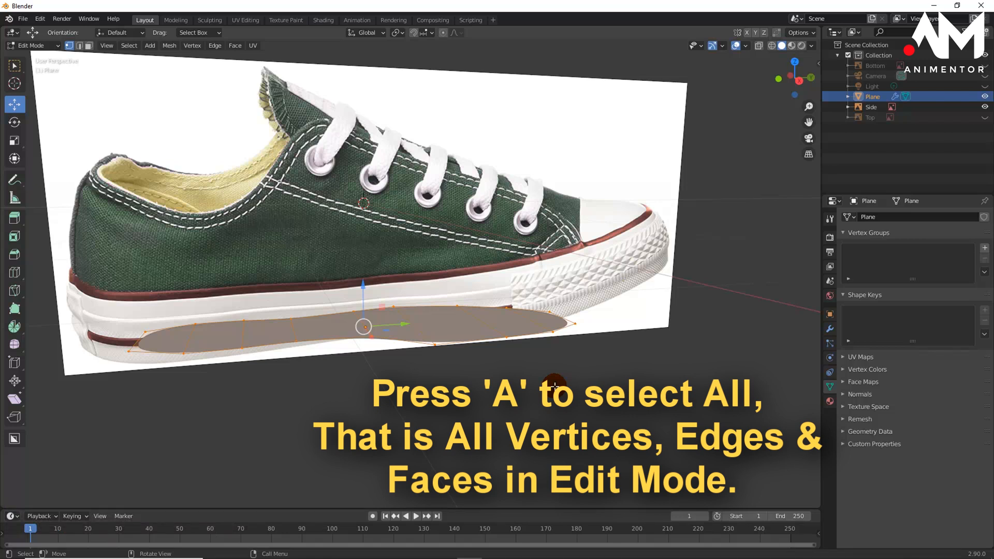
- In Object Mode, raise the sole plane about 0.36 m along Z to line up with the underside of the shoe
key(KP_3)
key(g)
key(z)
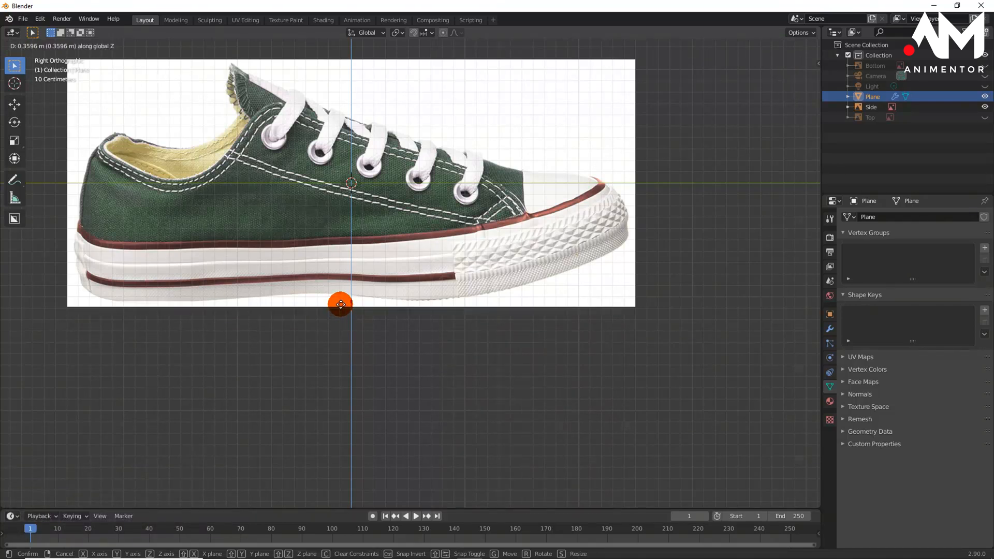
click(341, 304)
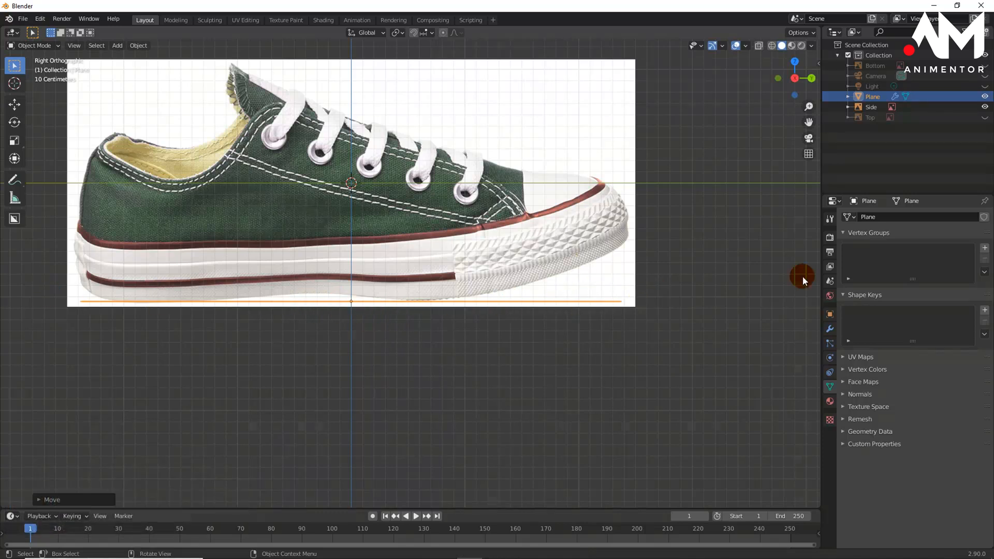
- Select the Side reference image and turn on its transparency with an opacity of 0.304
drag(668, 58, 557, 98)
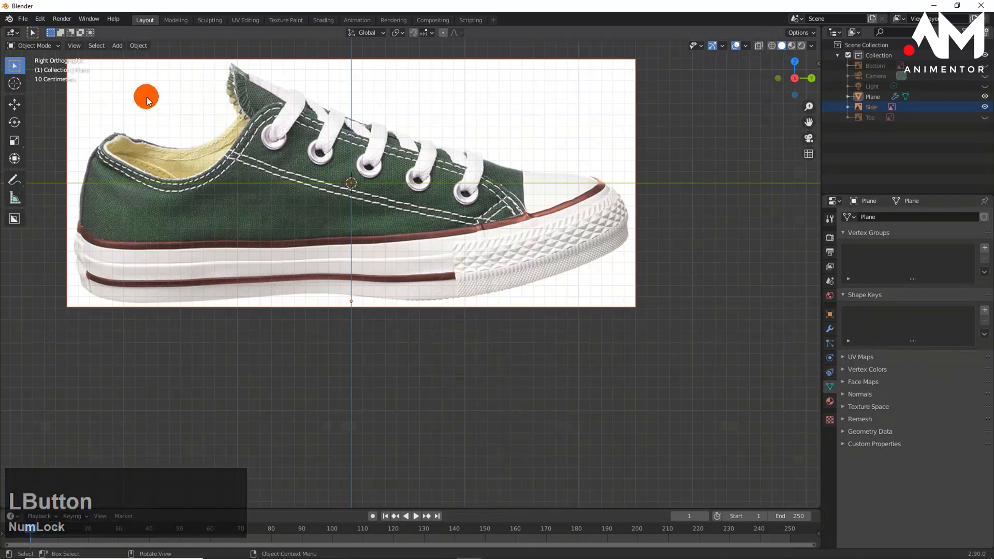
click(866, 105)
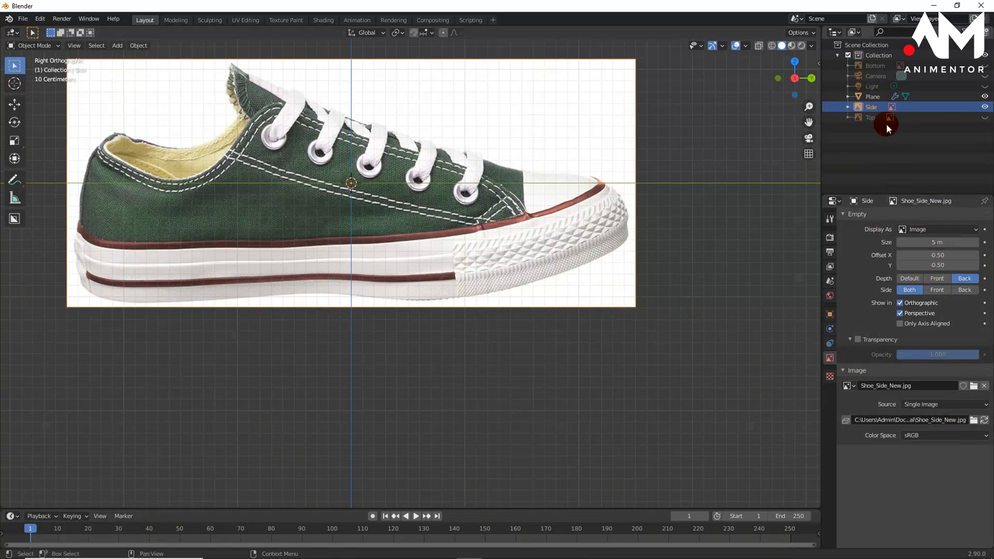
click(871, 107)
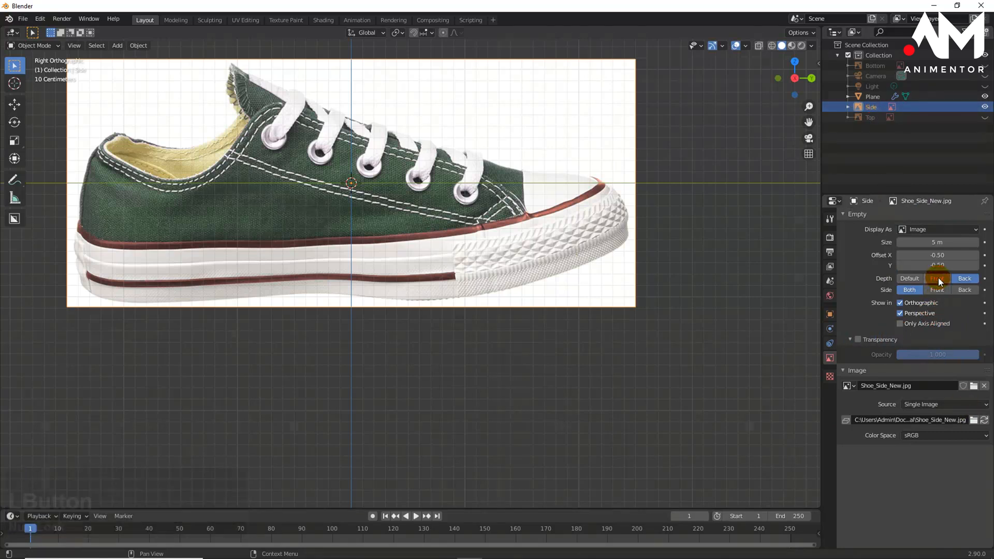
click(858, 339)
drag(969, 354, 921, 354)
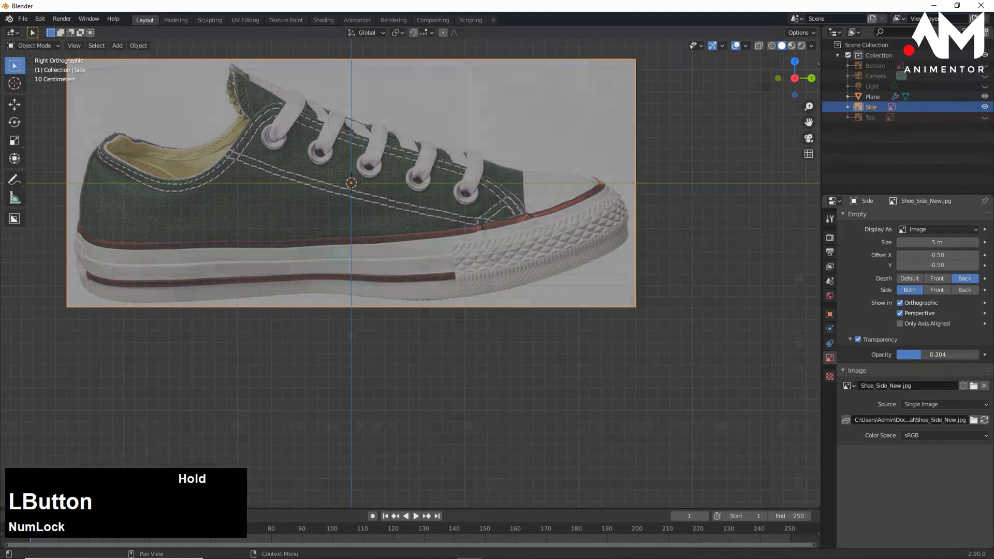
- Select the sole plane and turn on X-ray display in the viewport
click(456, 301)
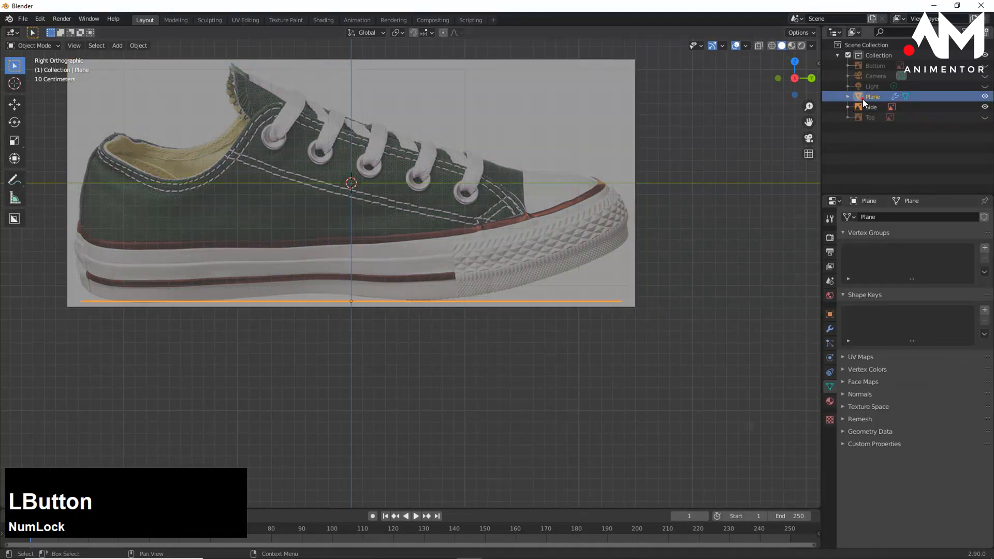
shift+middle_drag(437, 303, 492, 346)
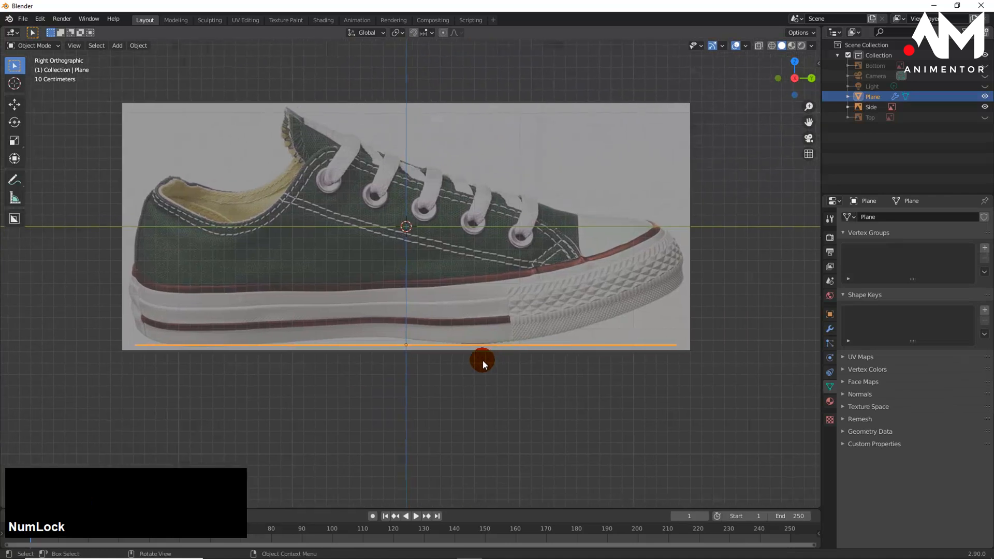
key(alt+z)
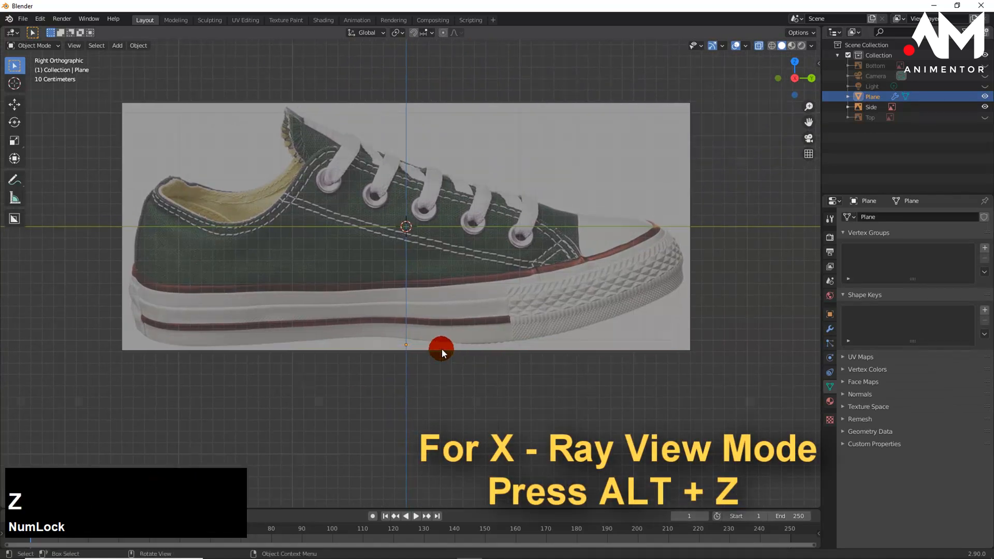
drag(109, 318, 187, 377)
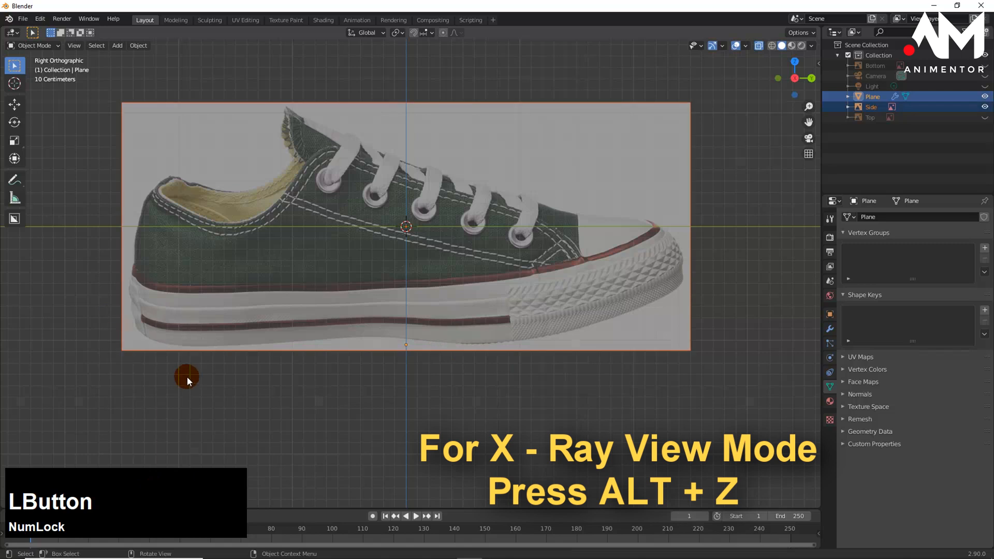
click(220, 379)
middle_drag(321, 355, 341, 377)
scroll(342, 377, down, 2)
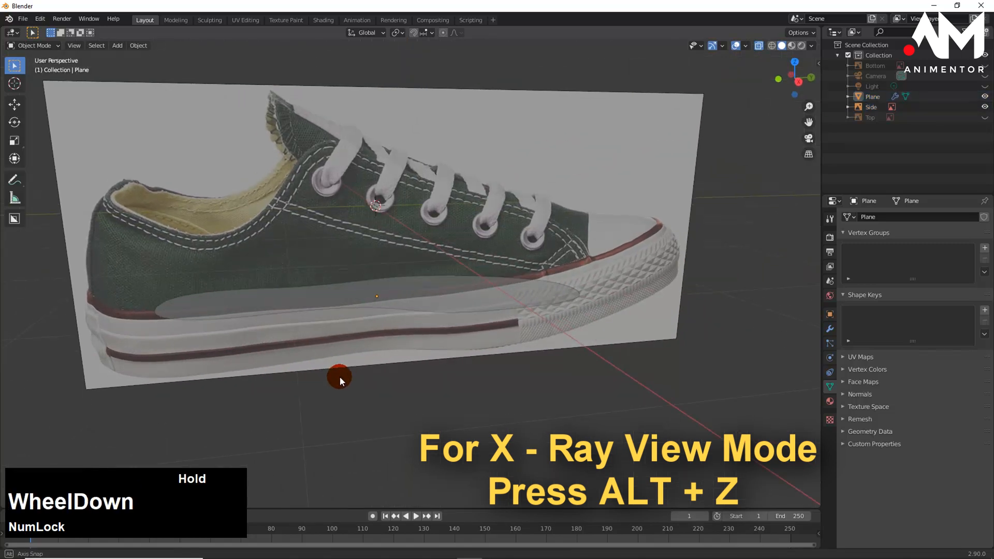
click(191, 296)
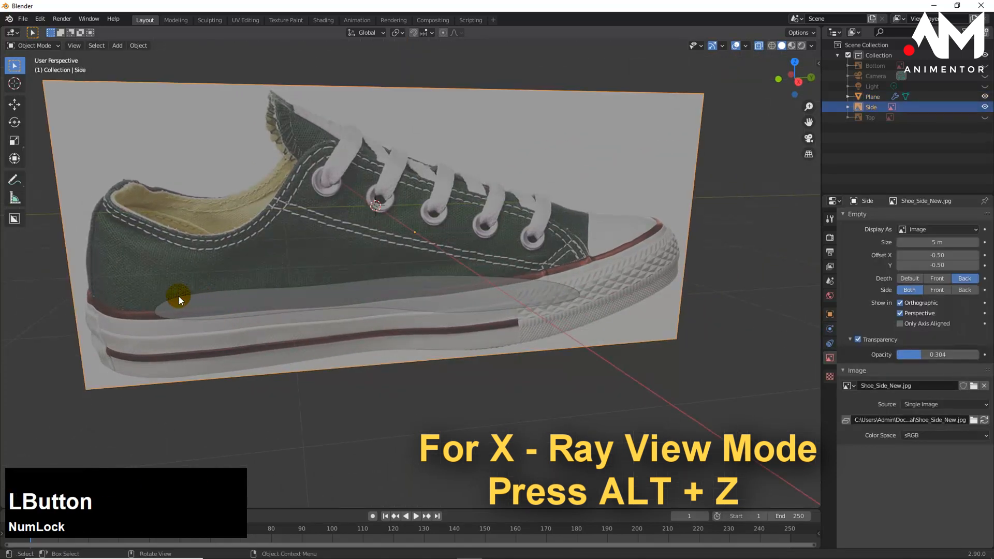
middle_drag(179, 296, 176, 317)
click(219, 396)
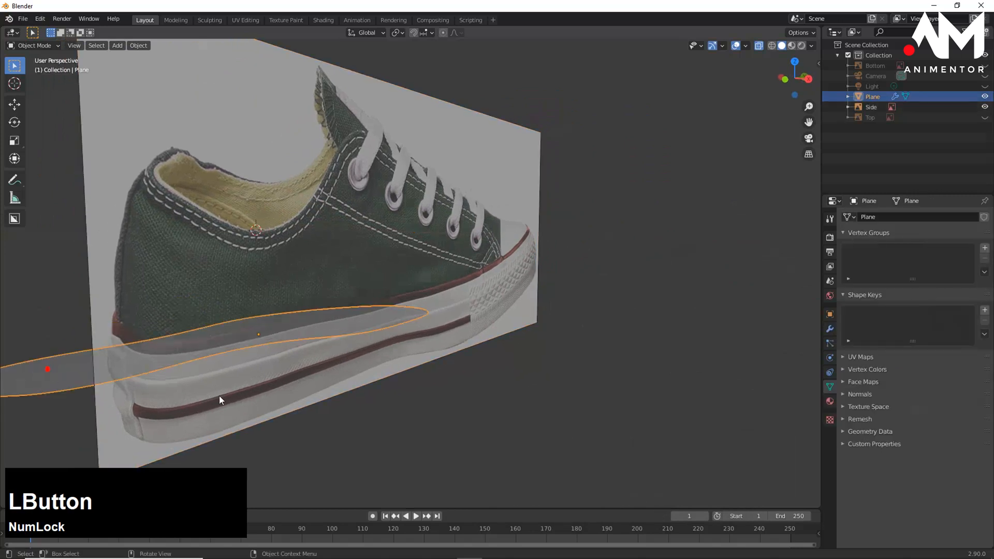
middle_drag(219, 396, 479, 352)
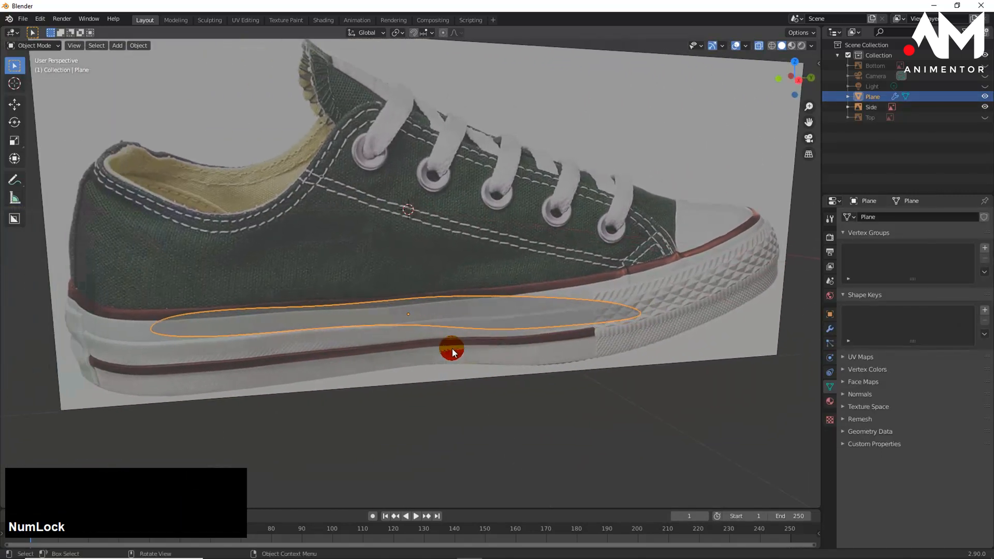
key(KP_3)
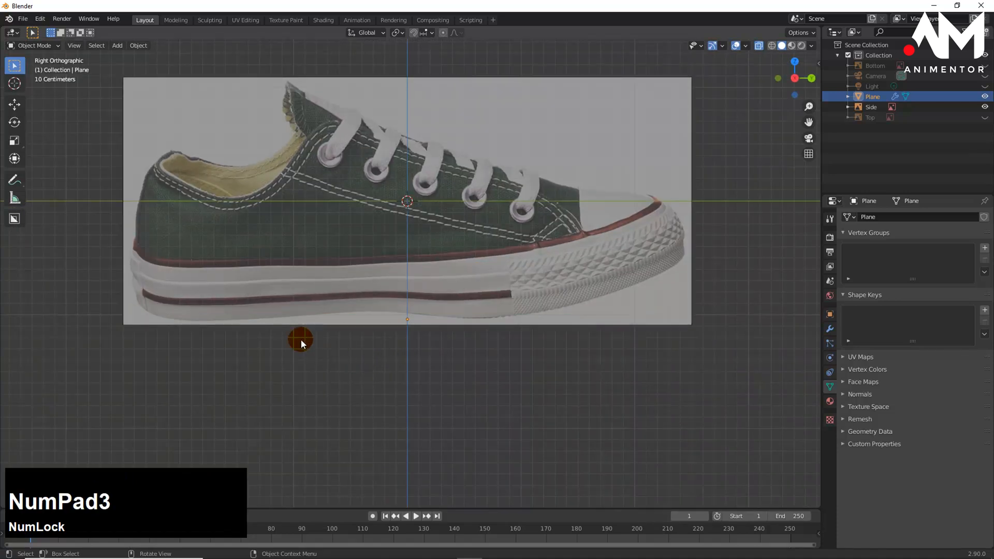
- Enter Edit Mode on the sole plane and line it up with the side reference in the right orthographic view
key(Tab)
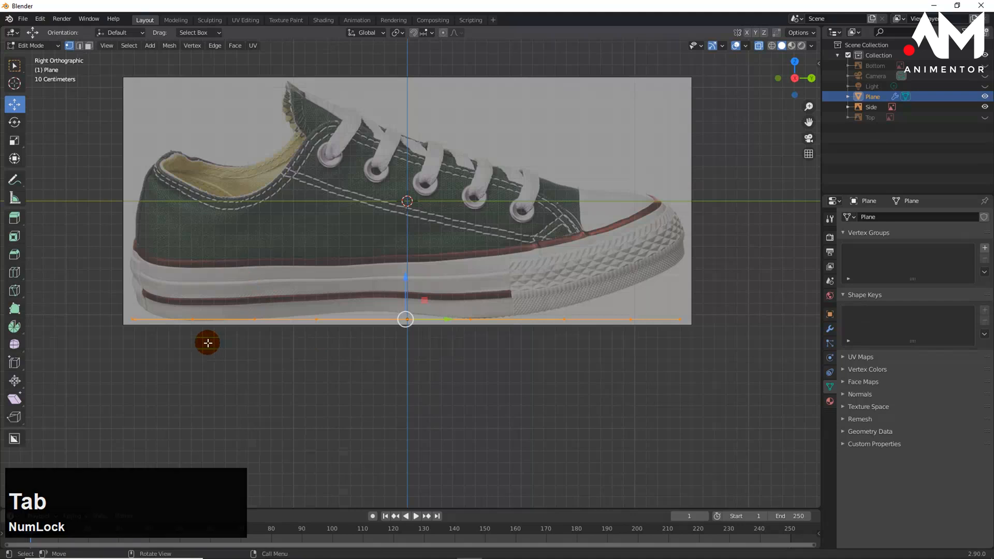
middle_drag(187, 326, 331, 340)
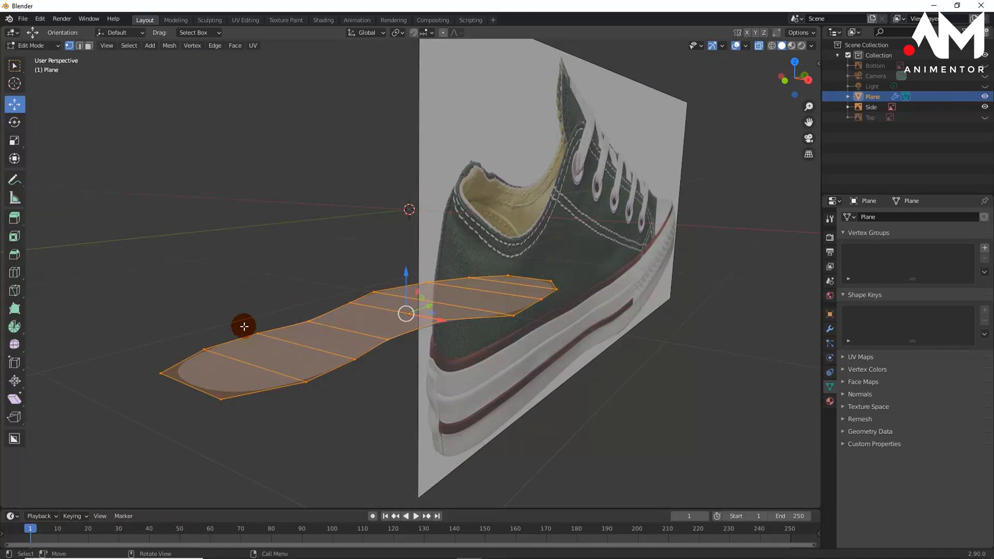
scroll(373, 385, down, 5)
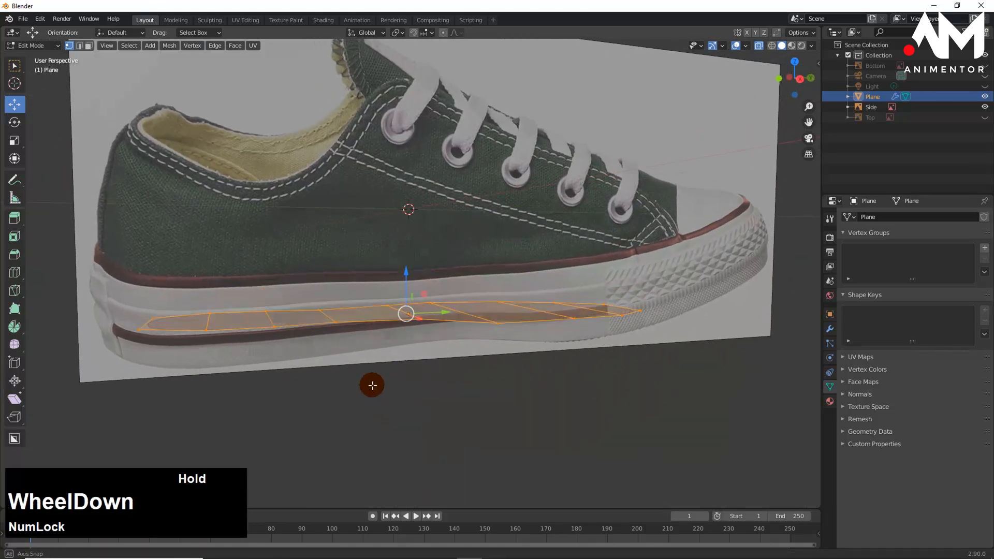
middle_drag(373, 385, 373, 384)
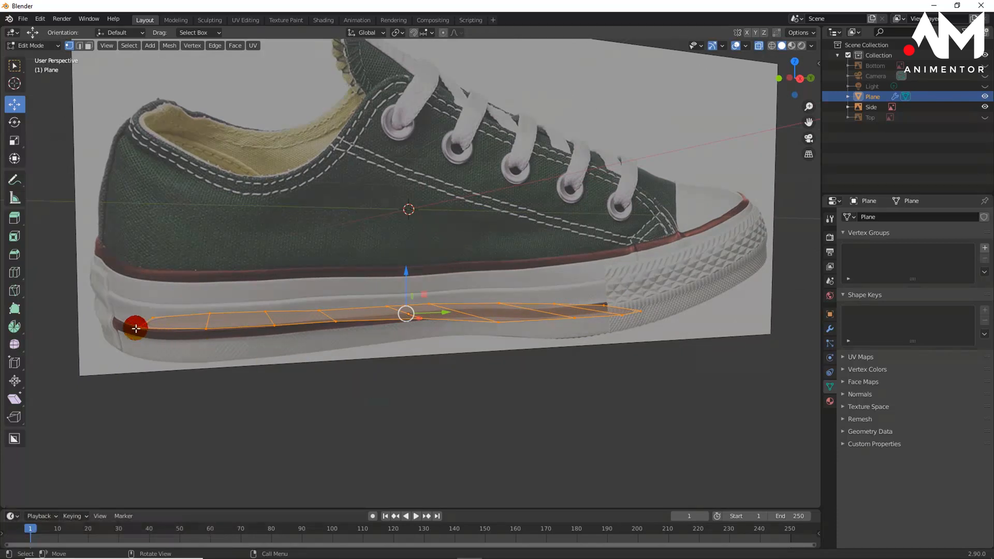
key(KP_3)
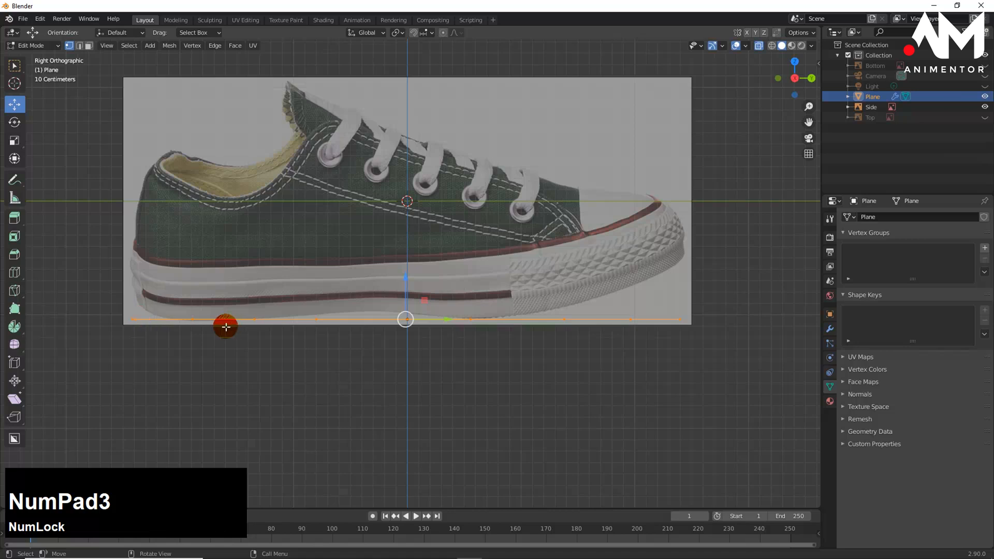
- Try selecting vertex rows near the sole's heel with X-ray display off, and turn X-ray back on
key(alt+z)
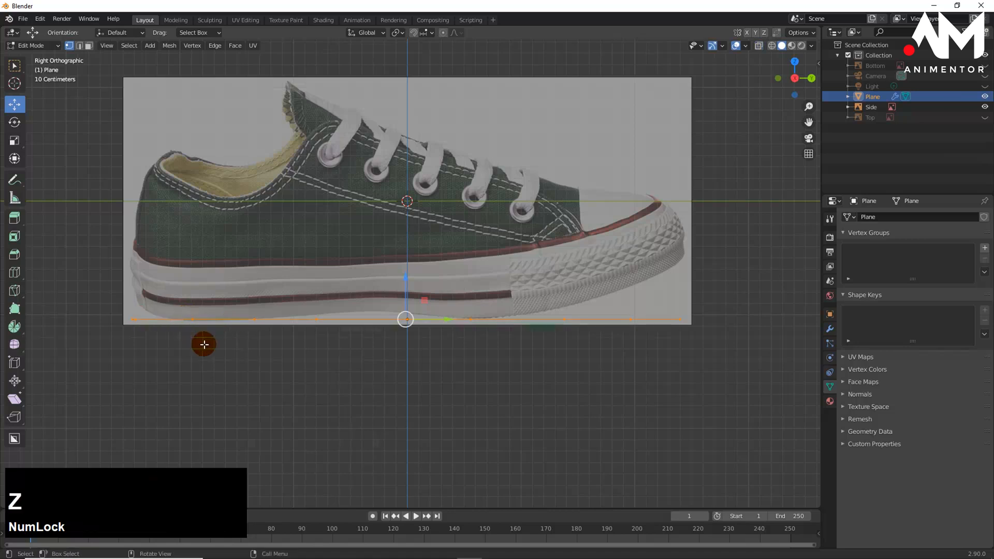
click(192, 319)
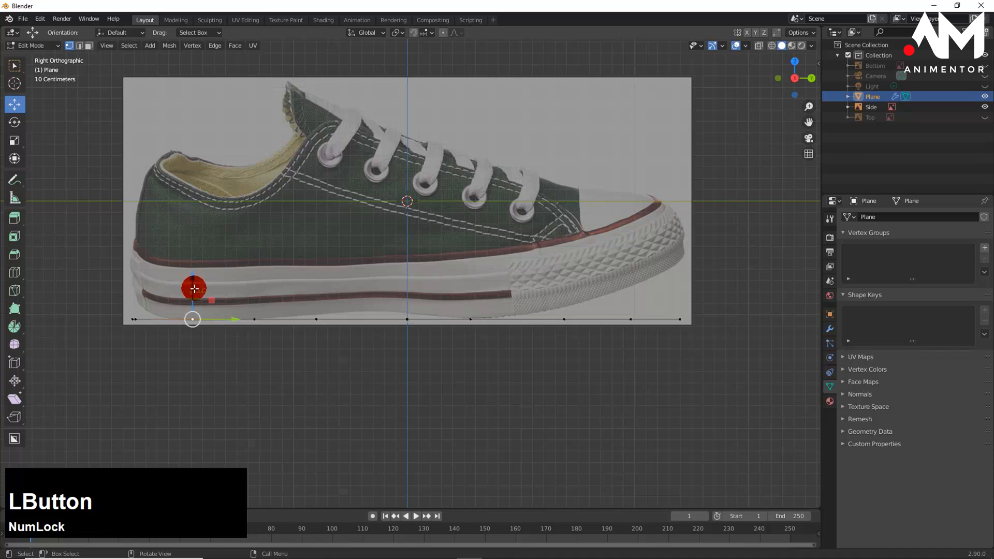
click(194, 289)
drag(240, 302, 288, 362)
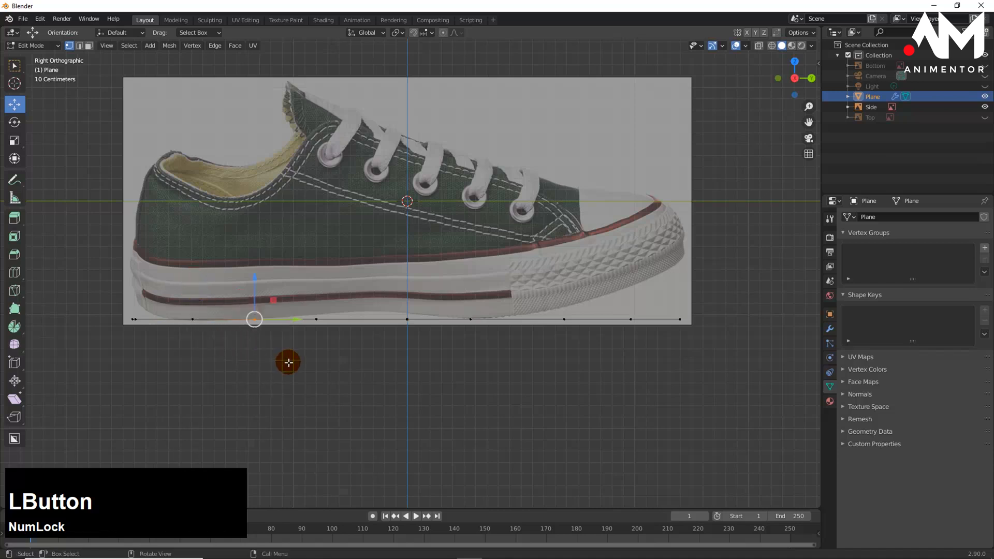
middle_drag(273, 349, 294, 349)
key(alt+z)
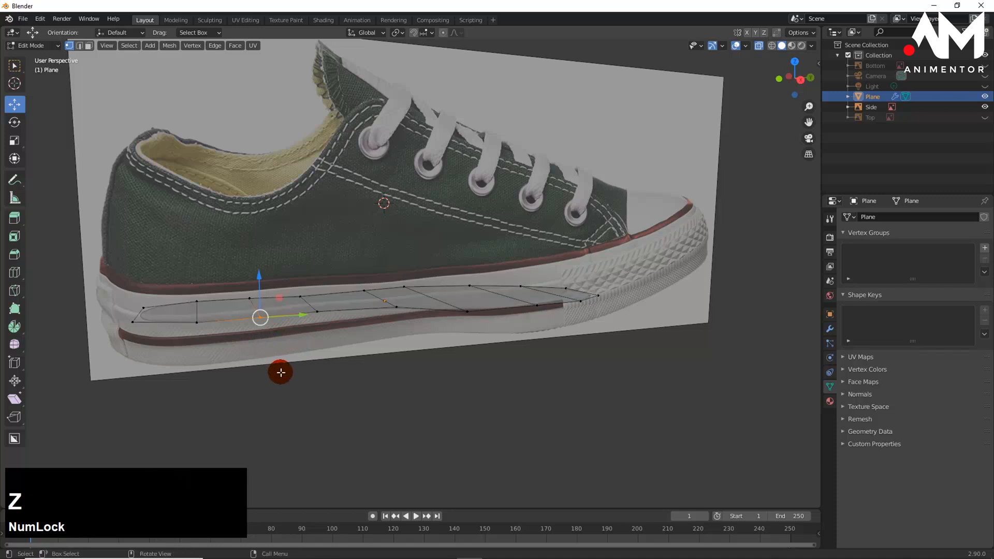
- Box-select the third vertex row from the heel in X-ray display and inspect its selection on both sides of the sole
key(KP_3)
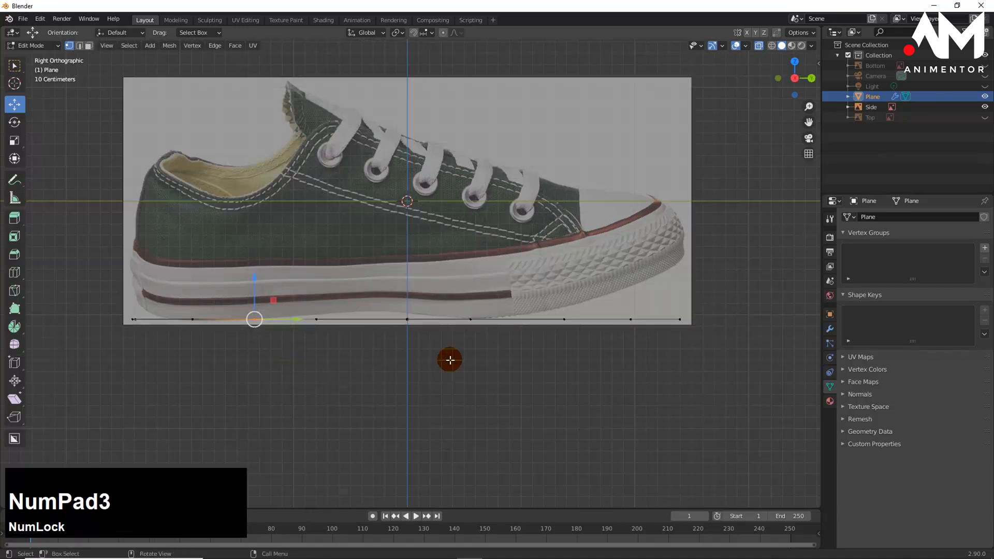
drag(234, 310, 295, 358)
middle_drag(295, 358, 357, 352)
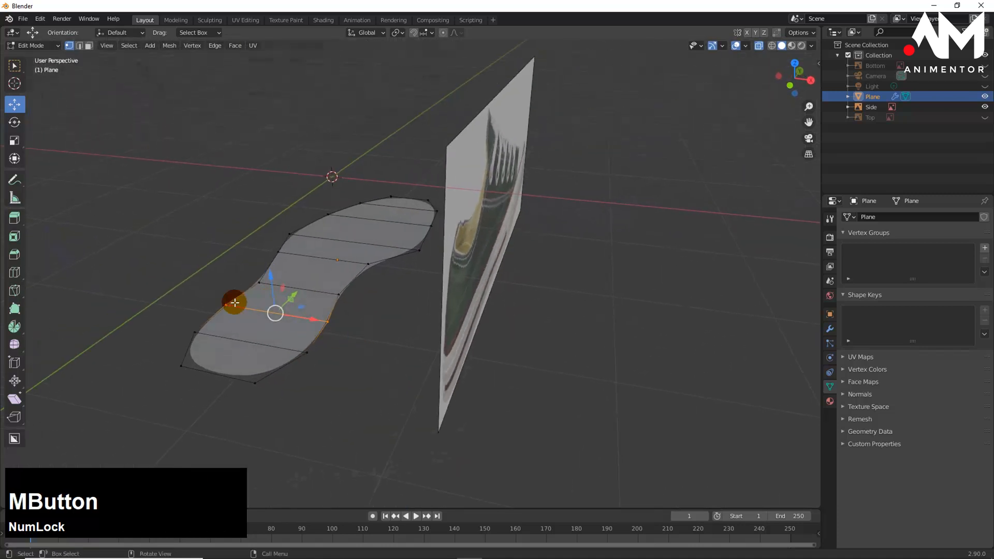
middle_drag(423, 361, 342, 326)
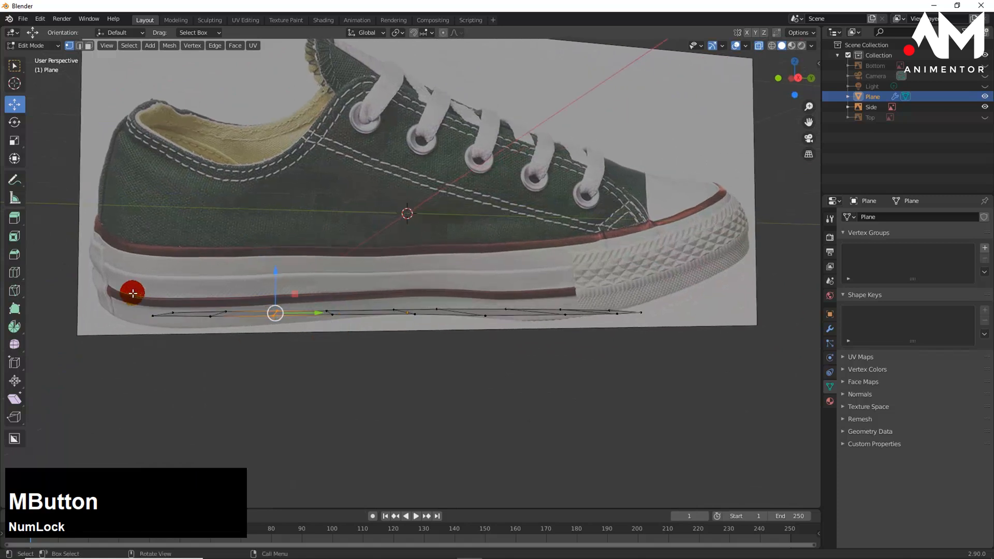
- Box-select the vertices at the heel end of the sole and raise them along Z to the reference's curved heel
drag(133, 293, 208, 364)
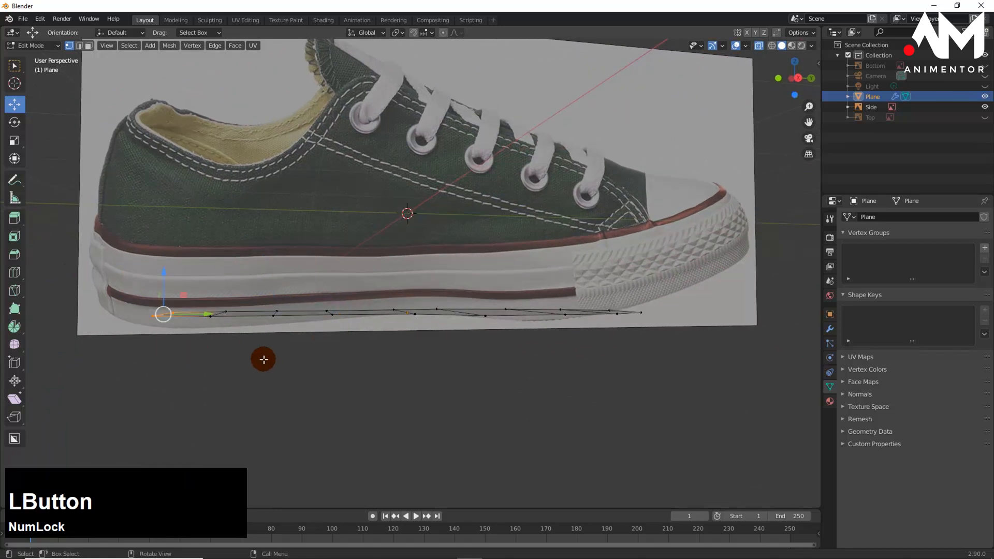
key(KP_3)
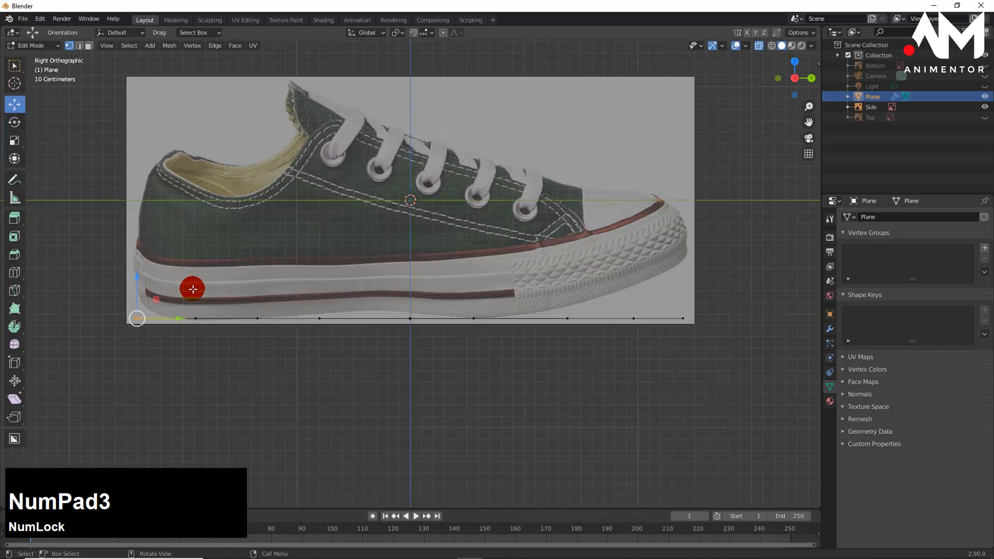
shift+middle_drag(215, 328, 328, 333)
scroll(326, 340, up, 1)
scroll(326, 340, up, 1)
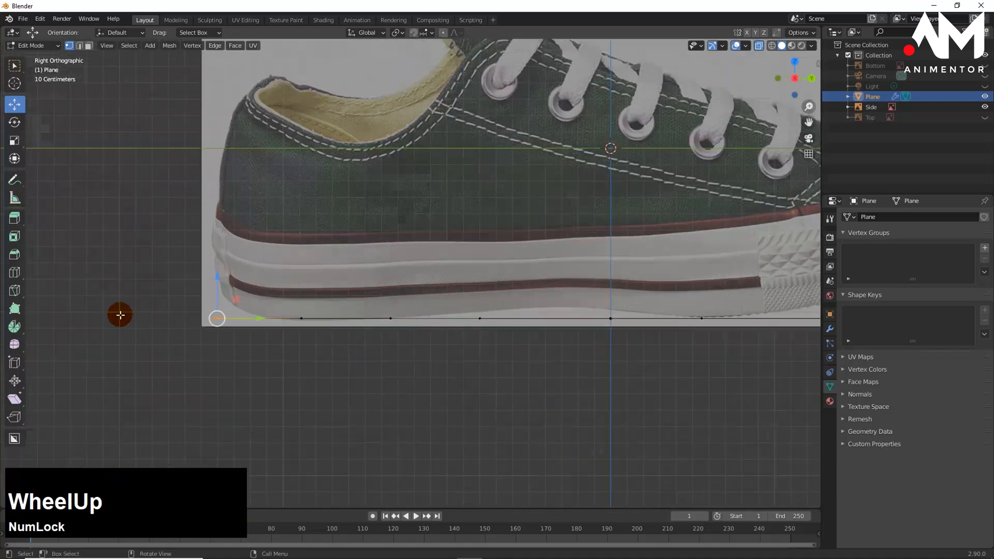
click(120, 314)
drag(166, 289, 265, 377)
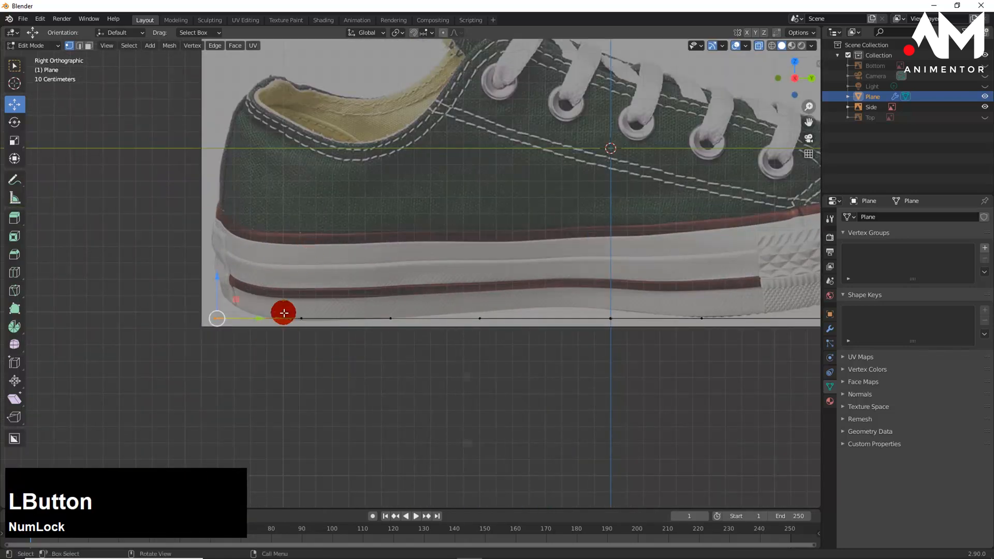
drag(215, 280, 219, 250)
- Lower the second vertex row from the heel slightly along Z and fine-tune the height of the third row
drag(291, 300, 325, 345)
drag(302, 280, 301, 288)
drag(365, 291, 413, 338)
mouse_move(388, 277)
mouse_down()
mouse_move(393, 289)
mouse_move(392, 278)
mouse_up()
- Raise the two vertex rows under the arch slightly along Z to follow the underside of the side reference
drag(444, 290, 558, 398)
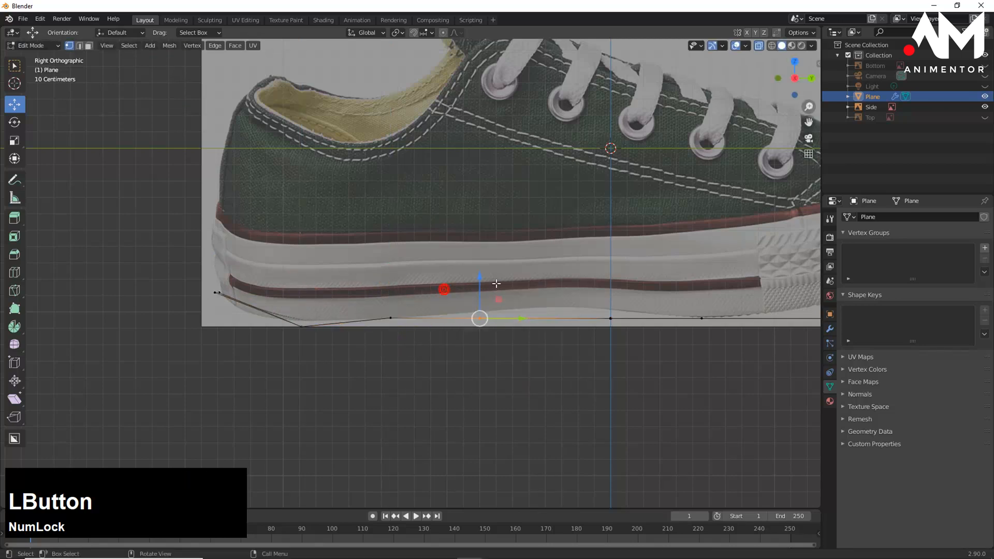
drag(480, 277, 481, 266)
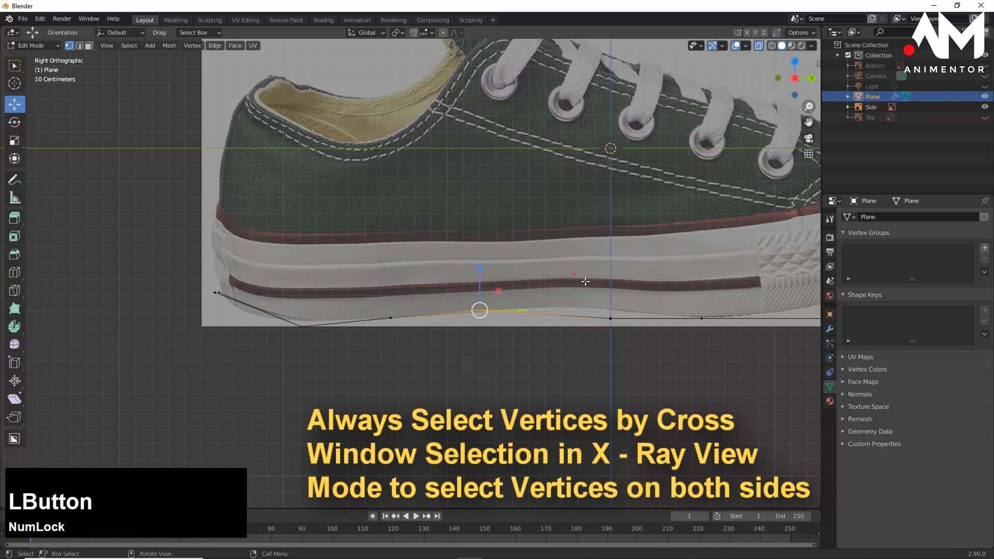
drag(585, 281, 712, 362)
drag(586, 285, 654, 396)
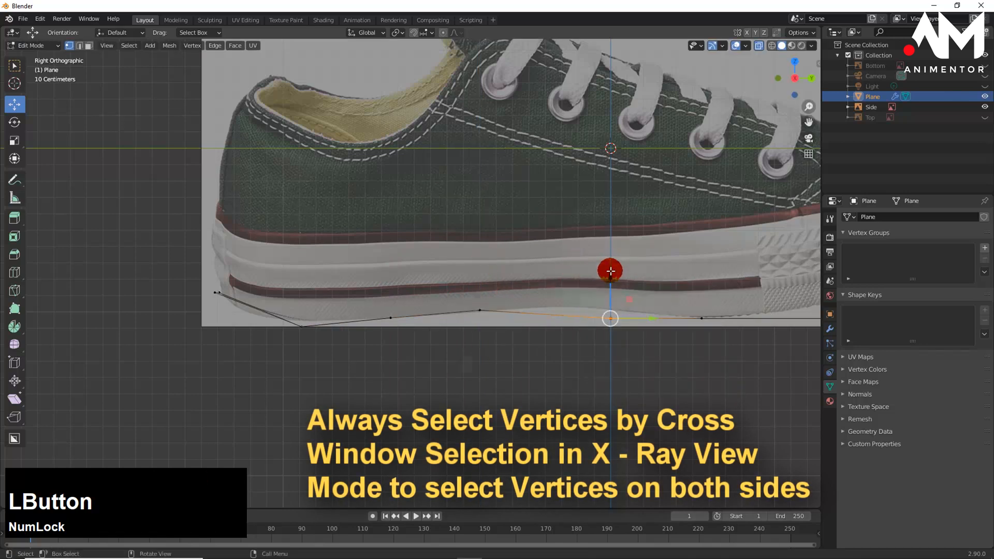
drag(611, 272, 610, 262)
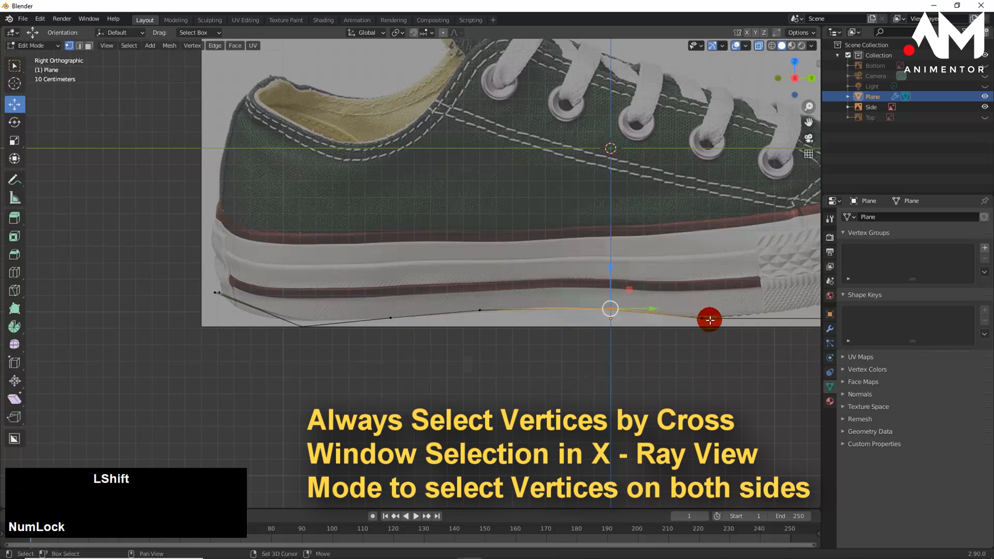
- Fine-tune the row under the ball of the foot and raise the next two rows along Z to the reference's toe curve
shift+middle_drag(706, 319, 377, 343)
click(371, 344)
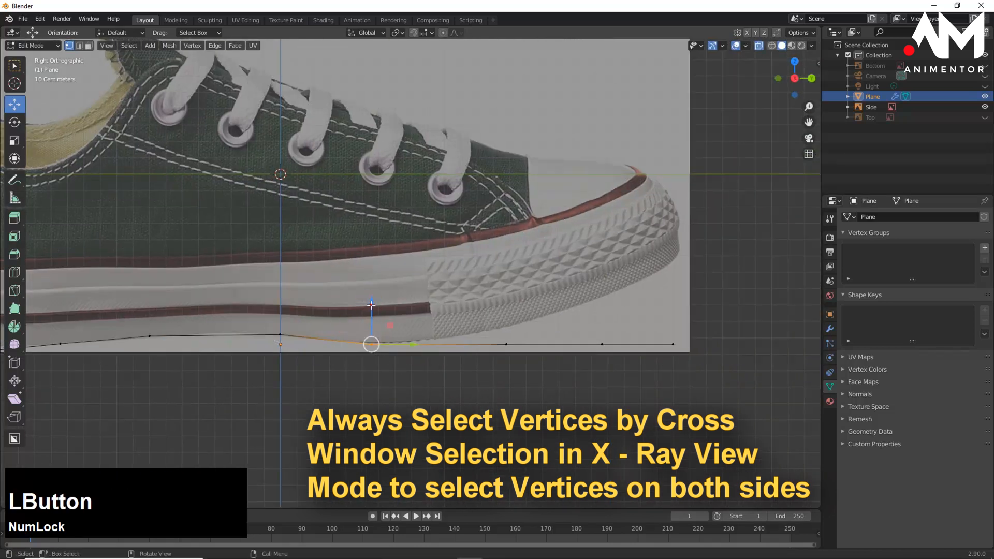
drag(372, 306, 373, 308)
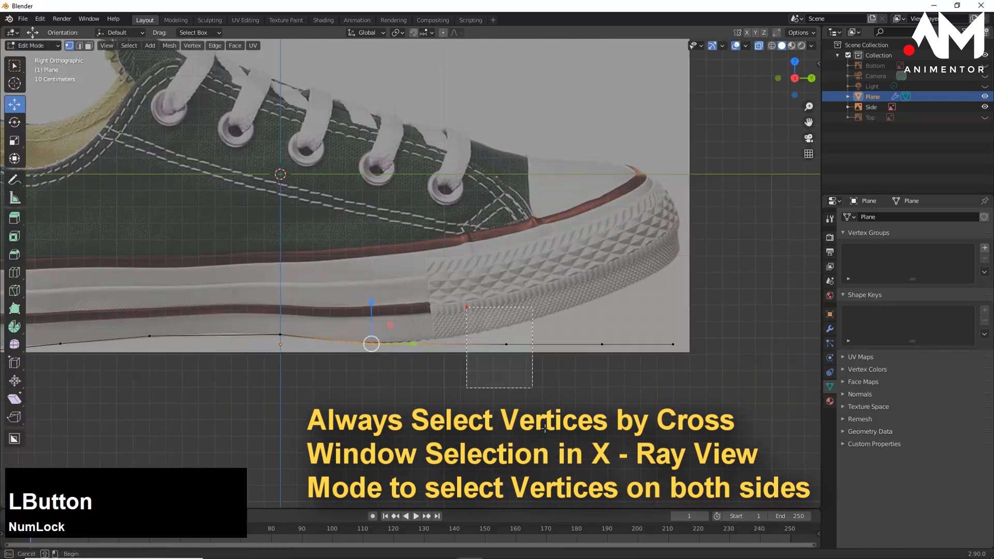
click(506, 344)
drag(506, 306, 504, 287)
click(601, 344)
drag(600, 303, 588, 255)
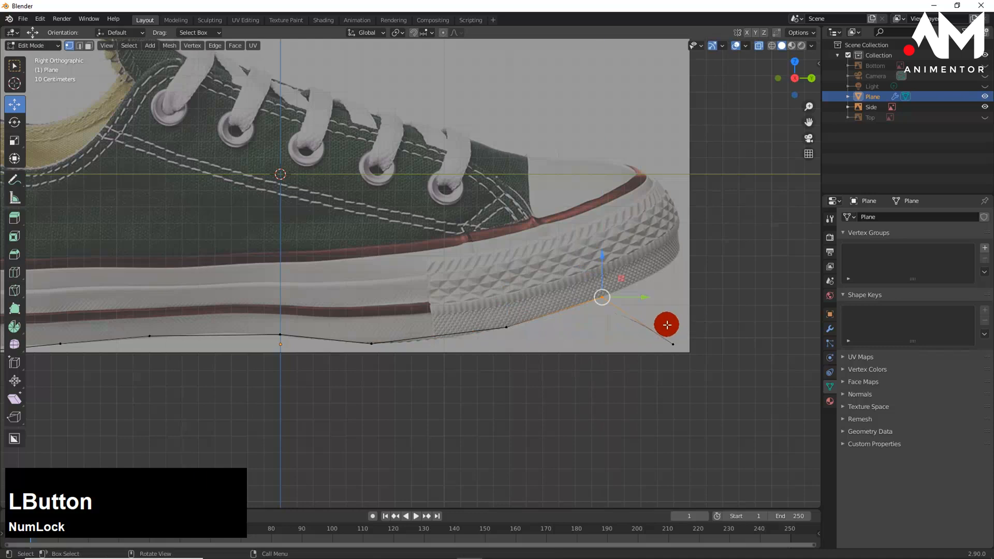
- Raise the vertices at the toe end along Z to the lower front edge of the shoe in the reference
click(666, 328)
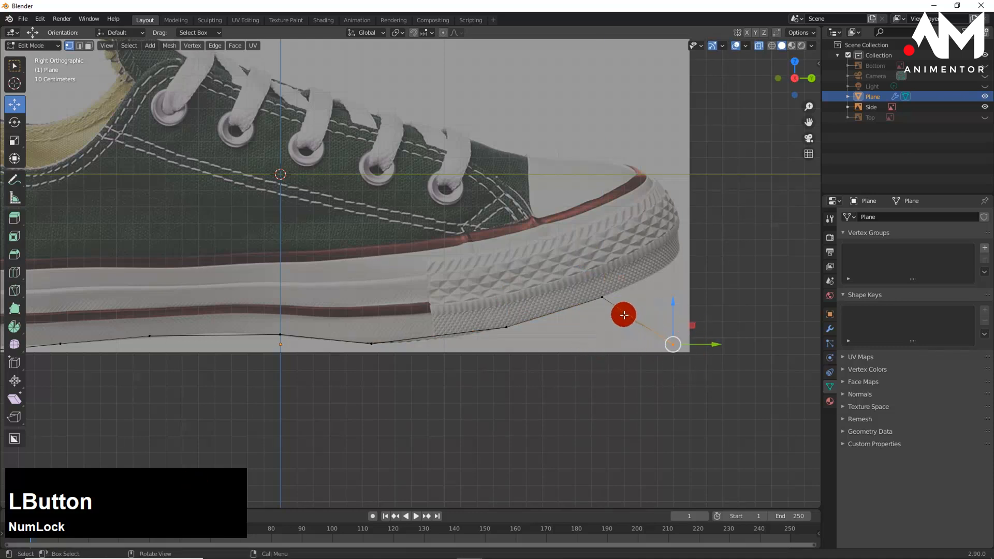
drag(673, 306, 677, 270)
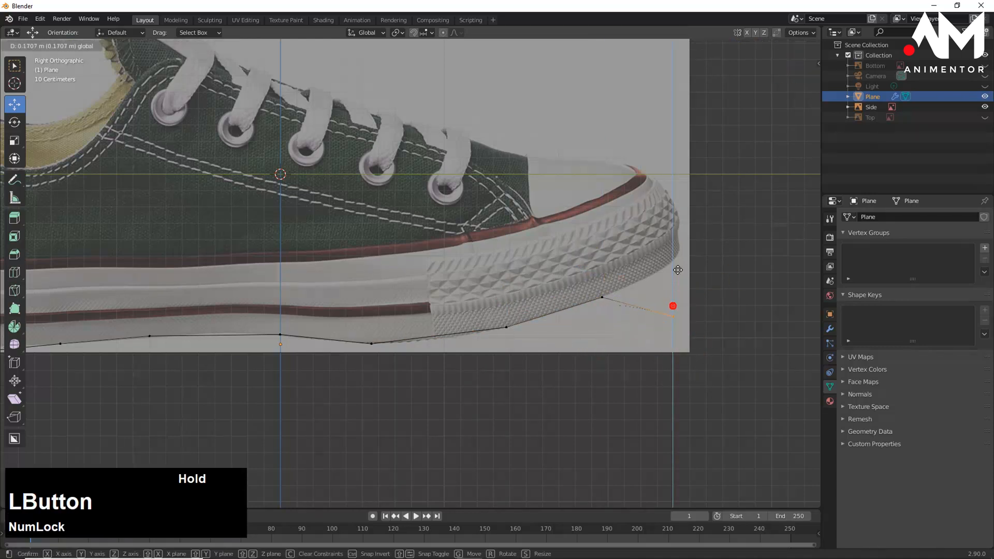
drag(668, 218, 667, 218)
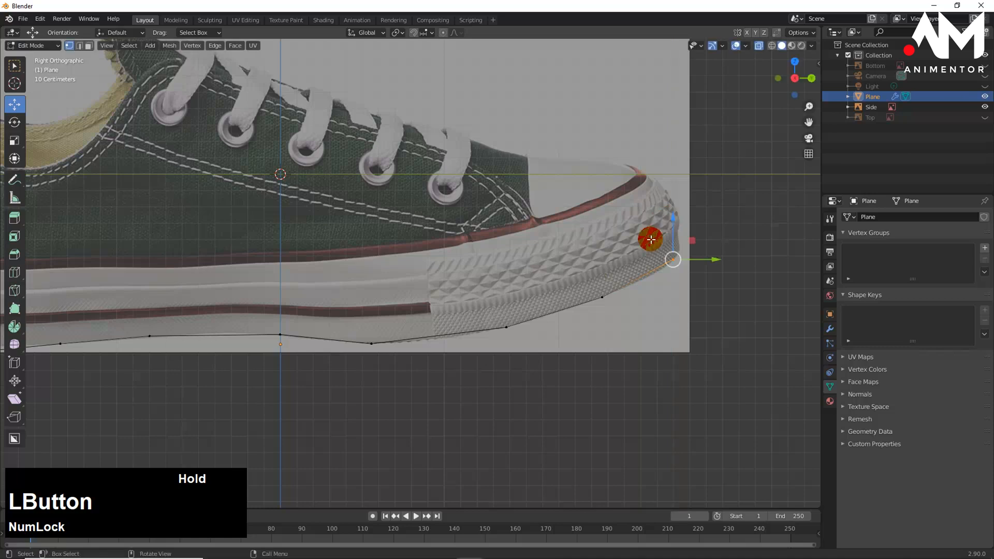
- Select all of the sole's geometry and extrude it about 0.46 m upward along global Z to give it thickness
shift+middle_drag(481, 351, 21, 385)
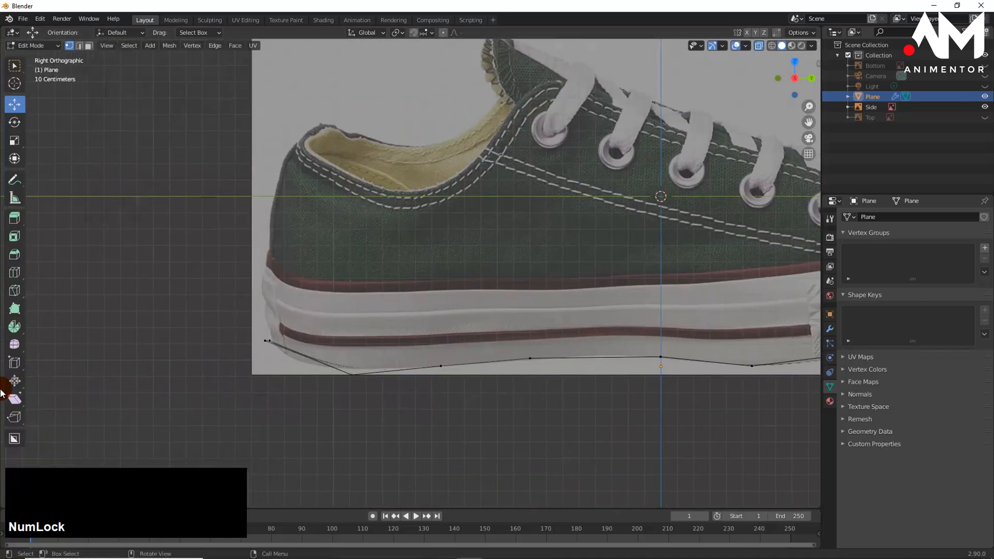
click(360, 364)
middle_drag(348, 394, 533, 393)
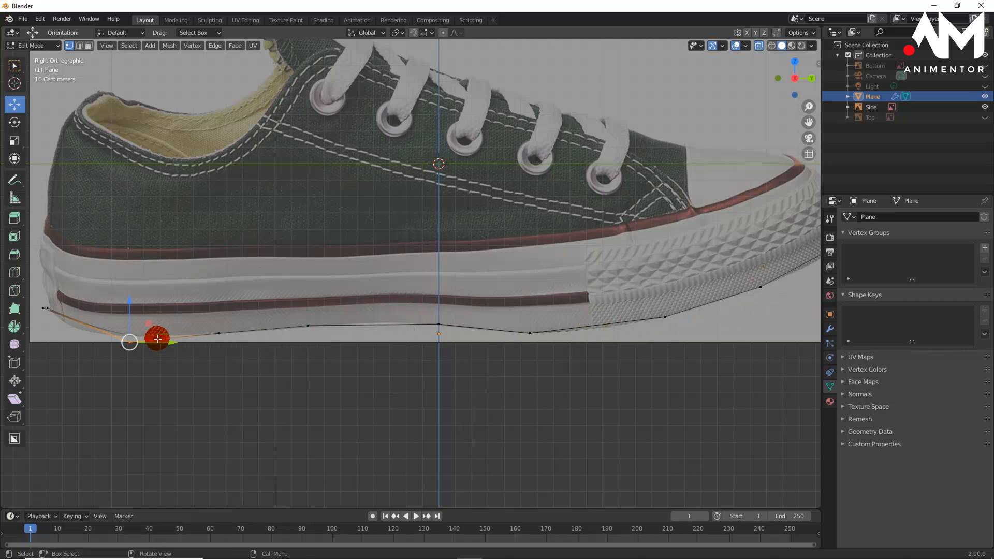
middle_drag(278, 328, 504, 388)
key(KP_3)
scroll(523, 362, down, 2)
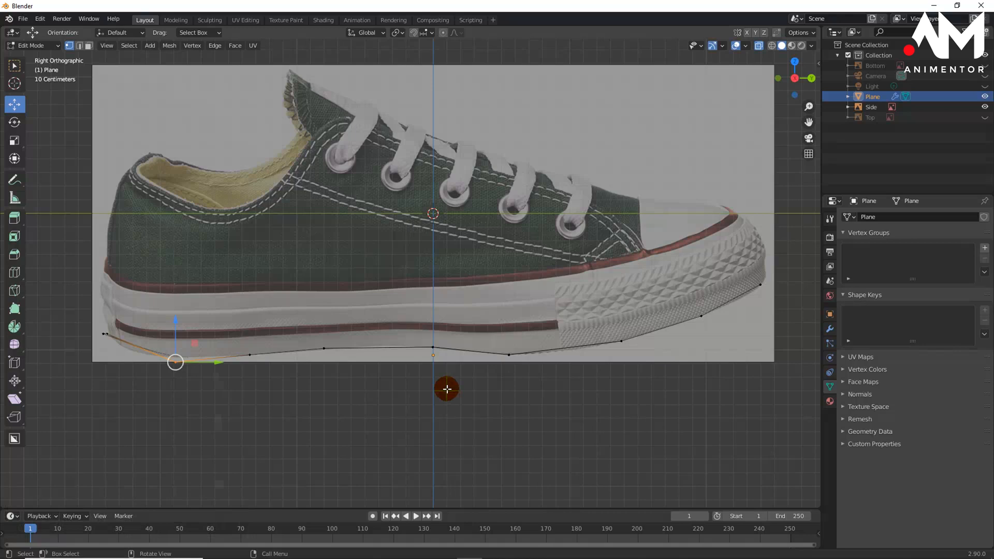
key(a)
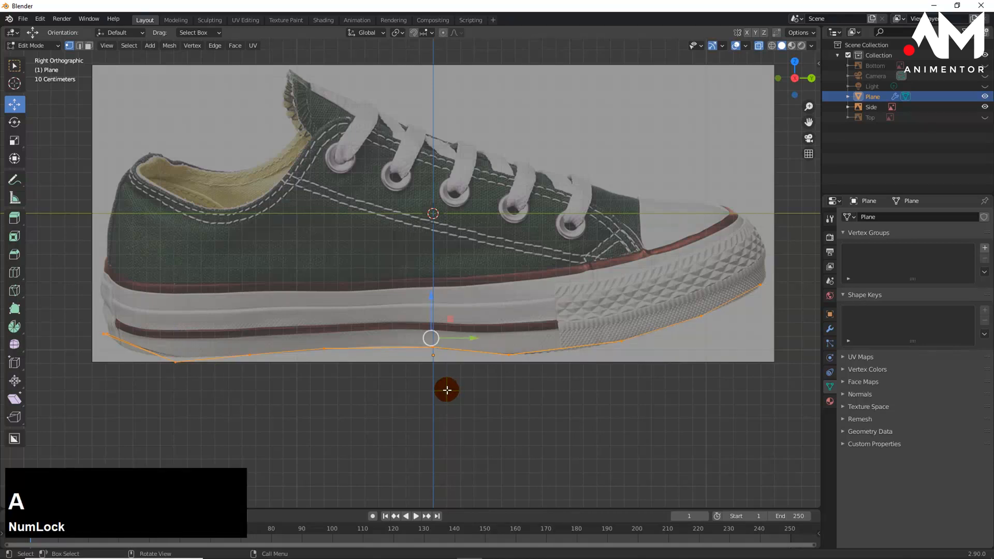
middle_drag(435, 379, 36, 80)
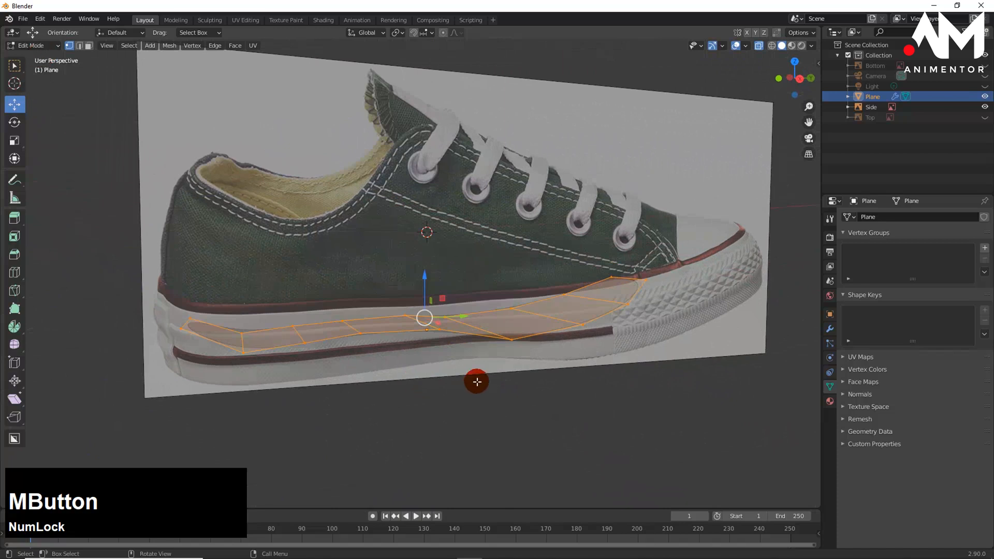
key(KP_3)
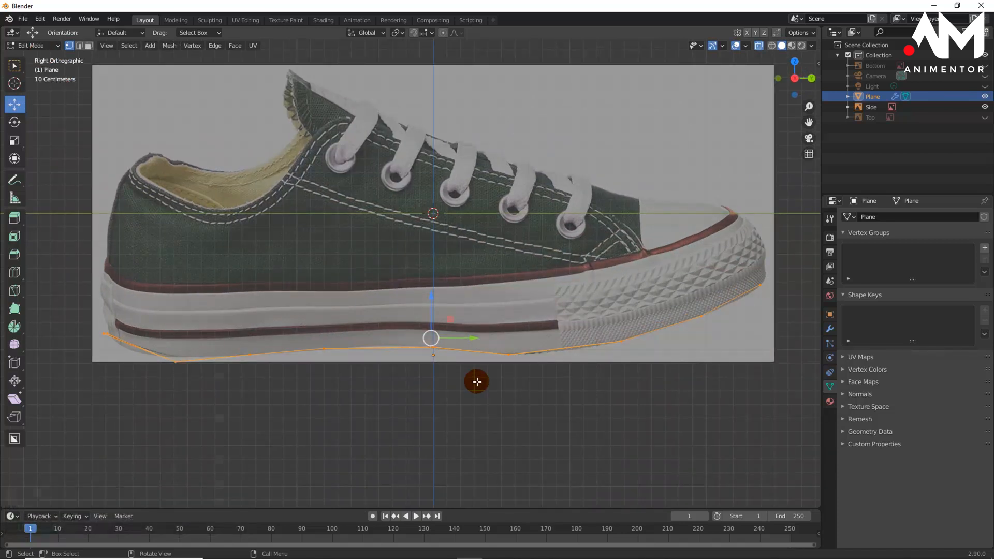
key(e)
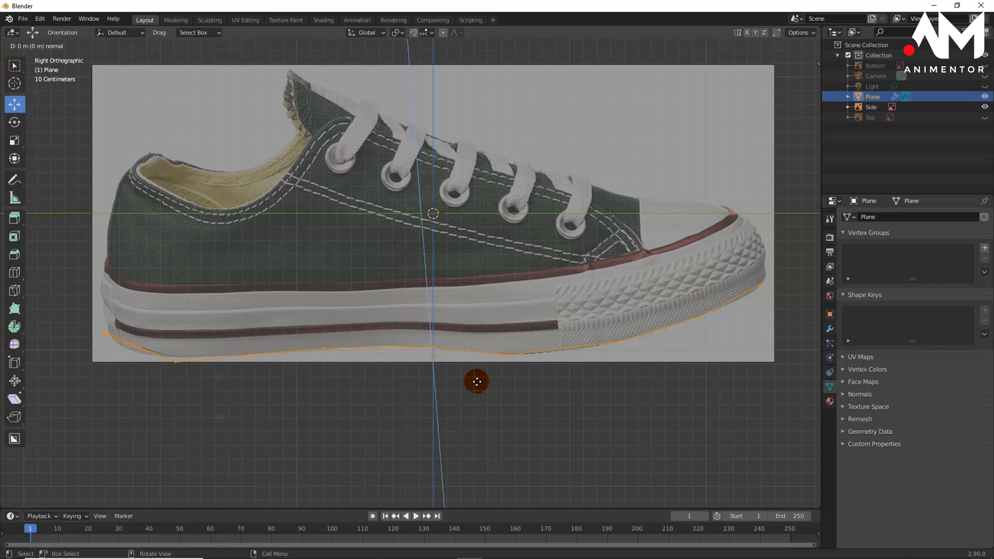
key(z)
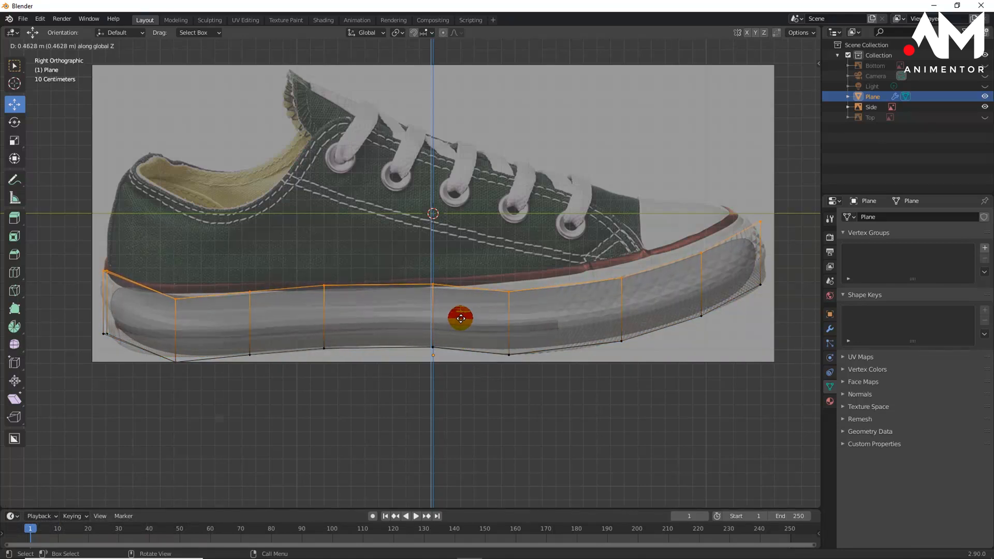
click(461, 318)
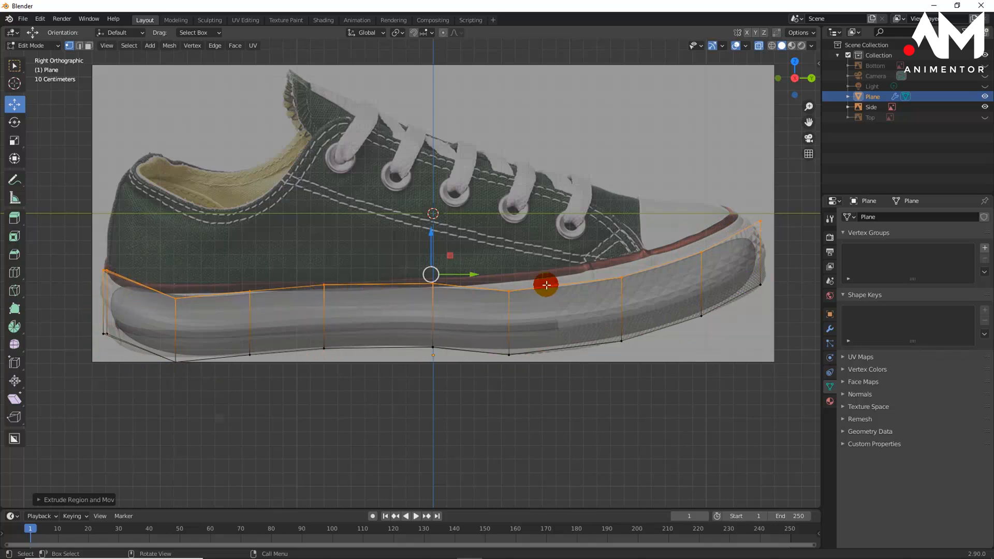
- Inspect the extruded sole in perspective and from the right side against the side reference
scroll(535, 292, up, 4)
scroll(535, 292, down, 2)
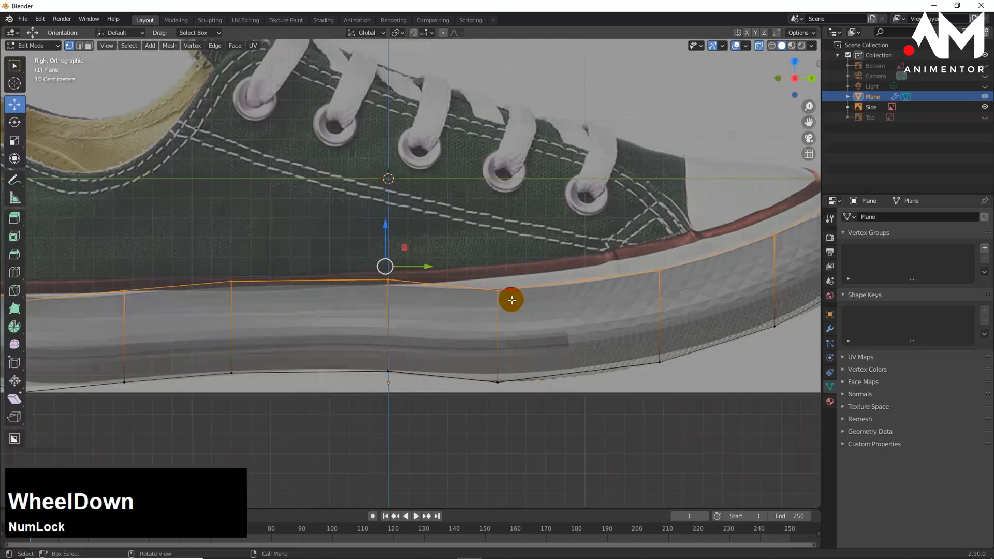
shift+middle_drag(460, 309, 499, 329)
scroll(490, 328, down, 2)
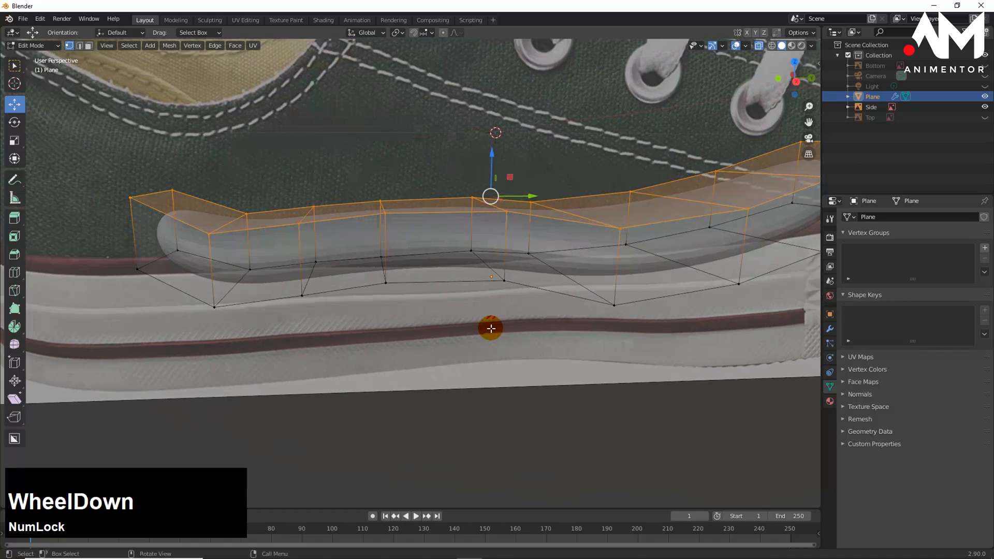
key(KP_3)
shift+middle_drag(519, 288, 461, 373)
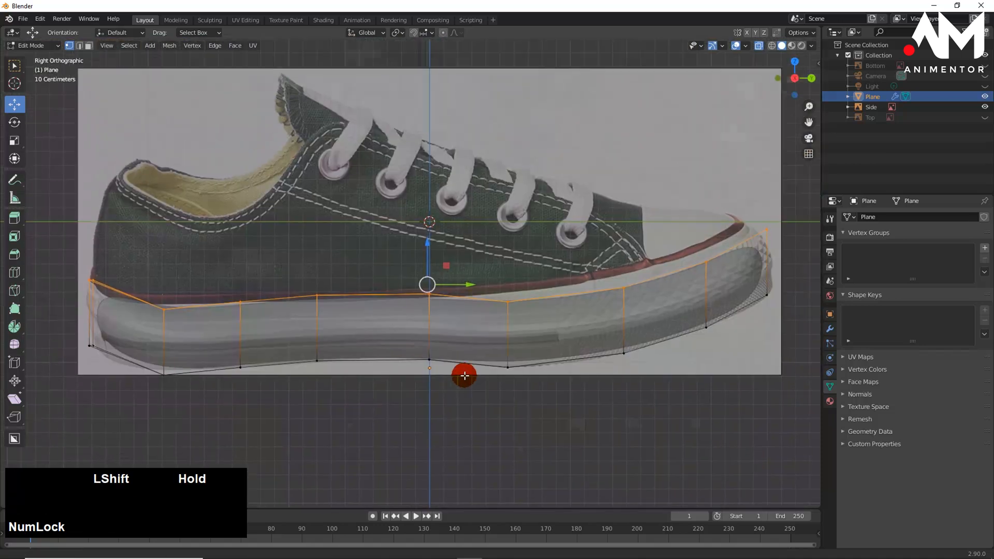
scroll(493, 358, up, 1)
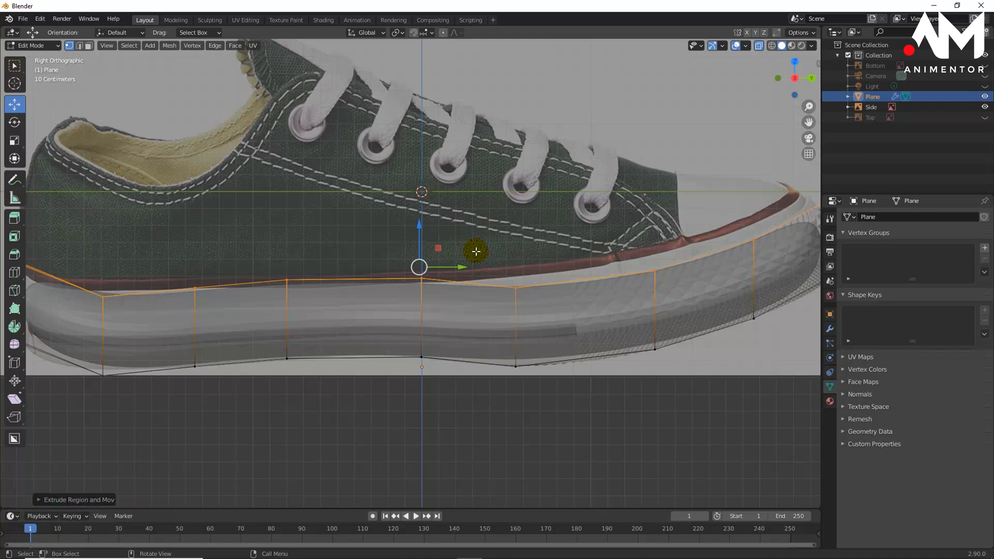
click(752, 48)
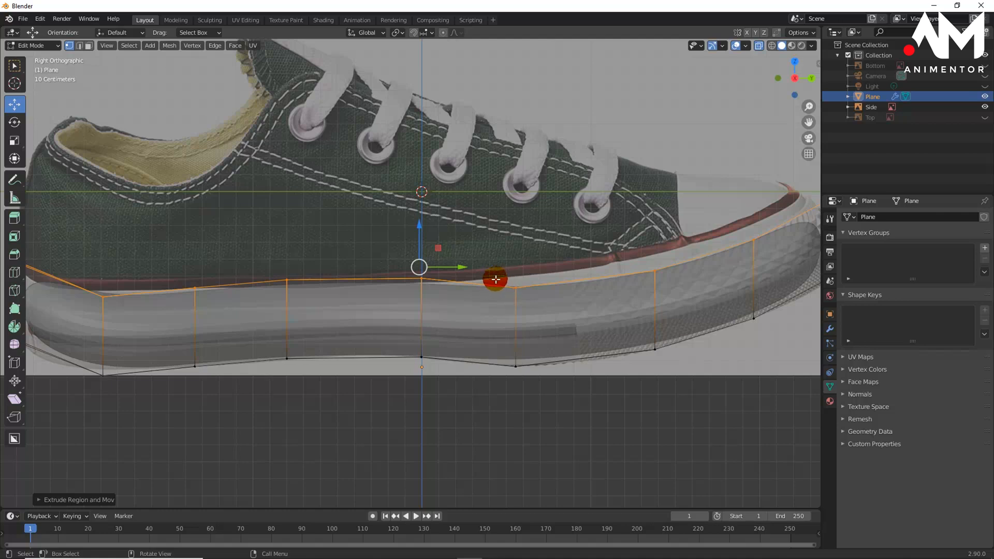
- Raise the four upper vertex rows from the ball of the foot to the toe end along Z, following the red trim line
drag(497, 268, 544, 316)
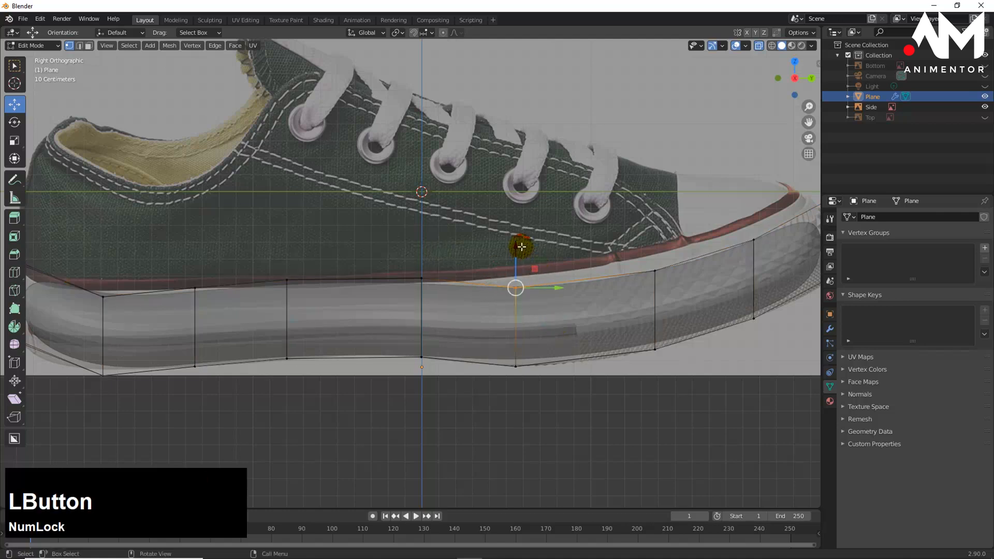
drag(516, 258, 513, 226)
click(665, 245)
drag(653, 227, 653, 209)
click(748, 217)
mouse_move(755, 196)
mouse_down()
mouse_move(750, 173)
mouse_move(751, 181)
mouse_up()
shift+middle_drag(755, 276, 611, 307)
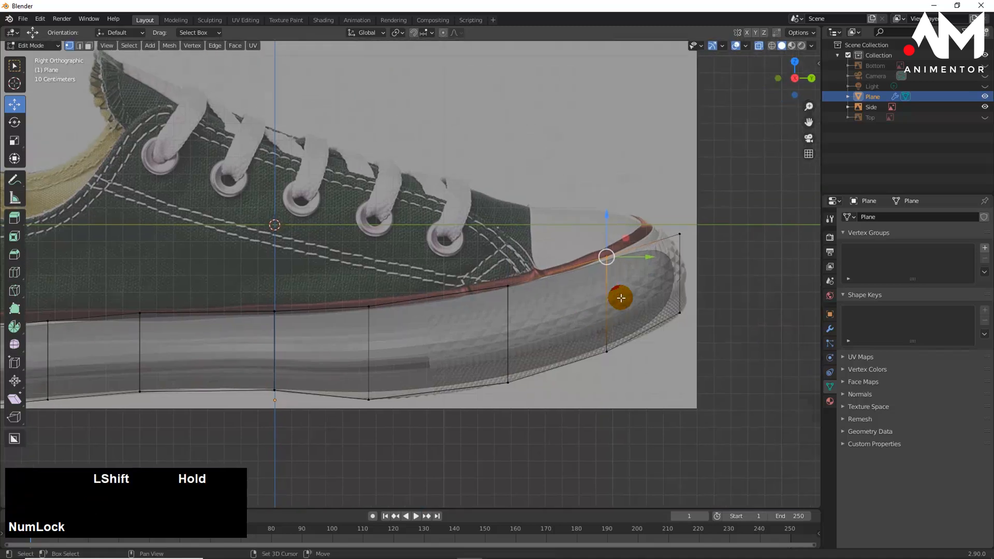
click(665, 224)
drag(681, 191, 672, 167)
- Lower the three bottom vertex rows between the ball of the foot and the toe along Z to enclose the reference's underside
shift+middle_drag(632, 366, 650, 251)
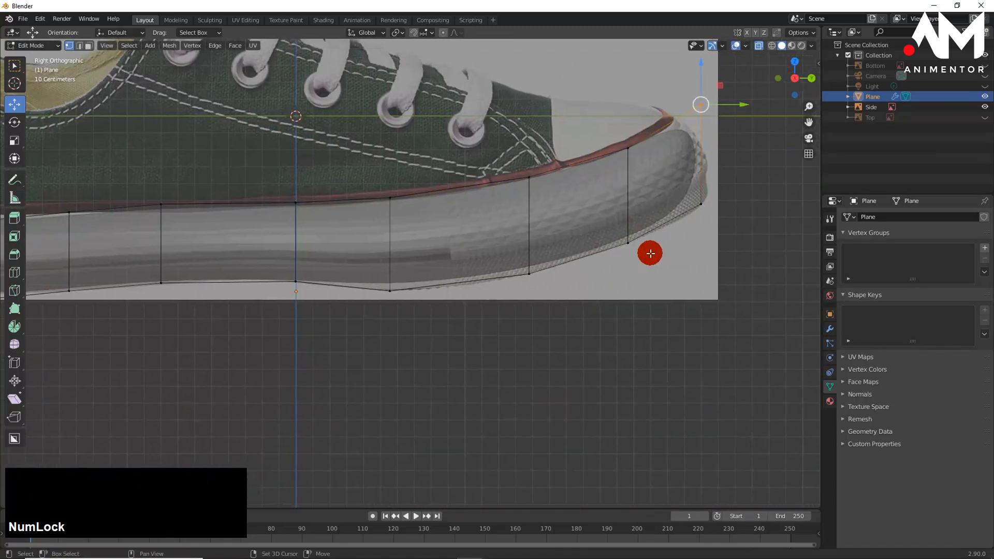
drag(605, 218, 648, 281)
drag(628, 200, 631, 214)
drag(493, 246, 555, 316)
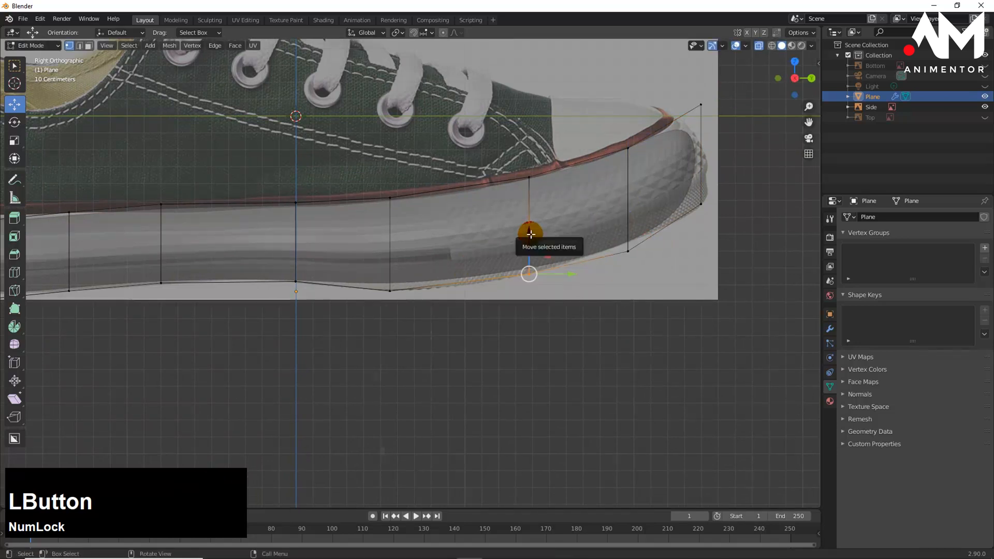
drag(529, 236, 527, 244)
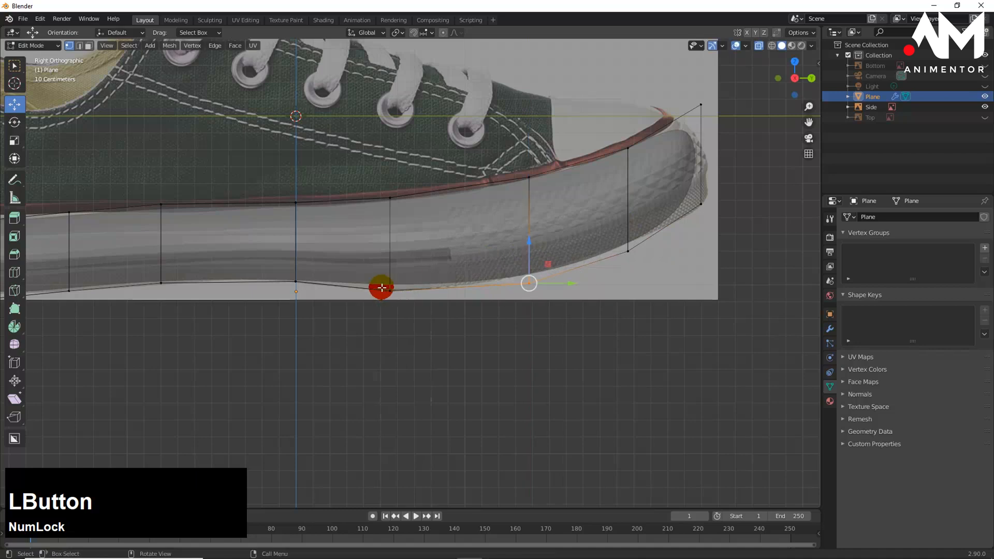
drag(379, 287, 405, 291)
drag(383, 251, 389, 260)
- Lower the bottom vertex rows from behind the arch to the heel end along Z to the reference's lower edge
shift+middle_drag(389, 337, 701, 360)
drag(470, 251, 525, 305)
drag(489, 230, 493, 238)
click(390, 275)
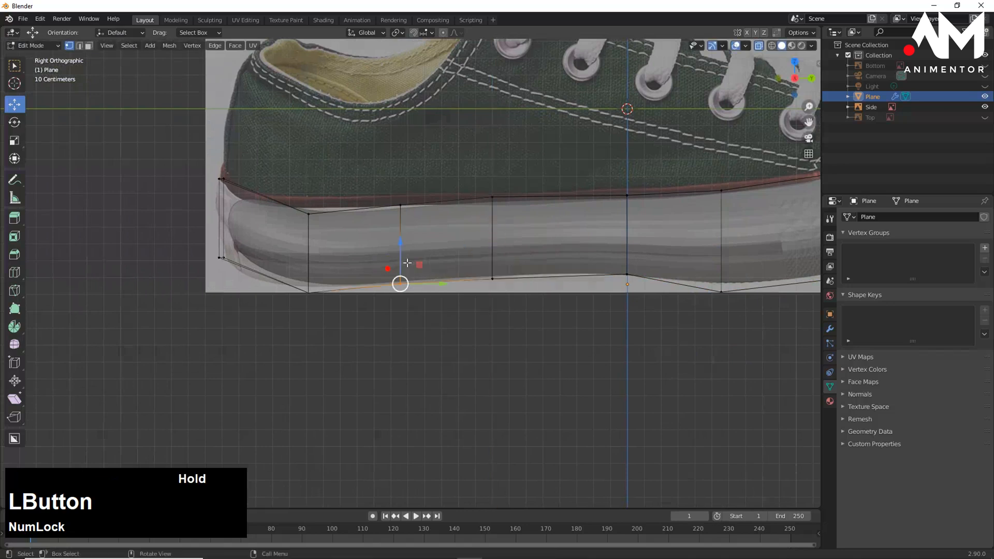
drag(398, 241, 399, 244)
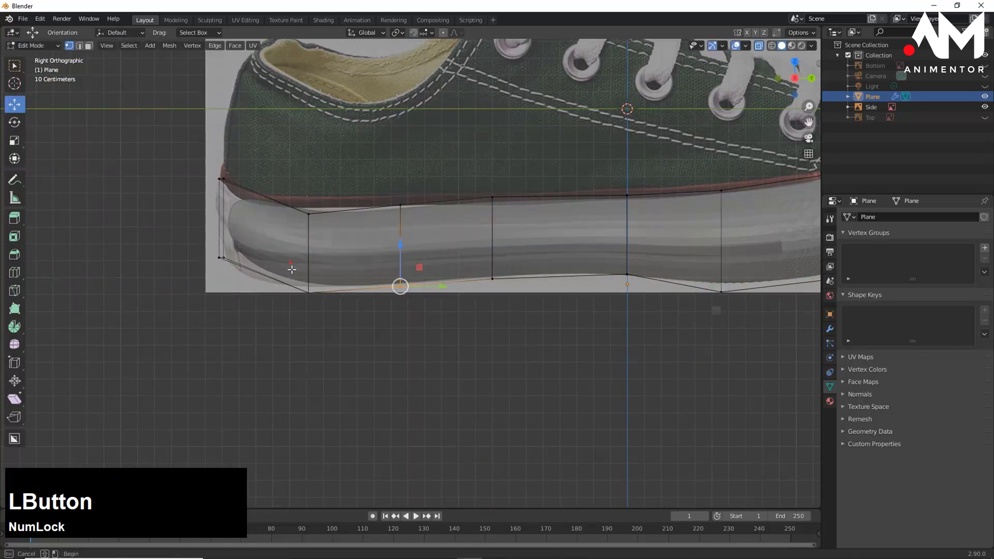
click(310, 265)
drag(310, 251, 309, 254)
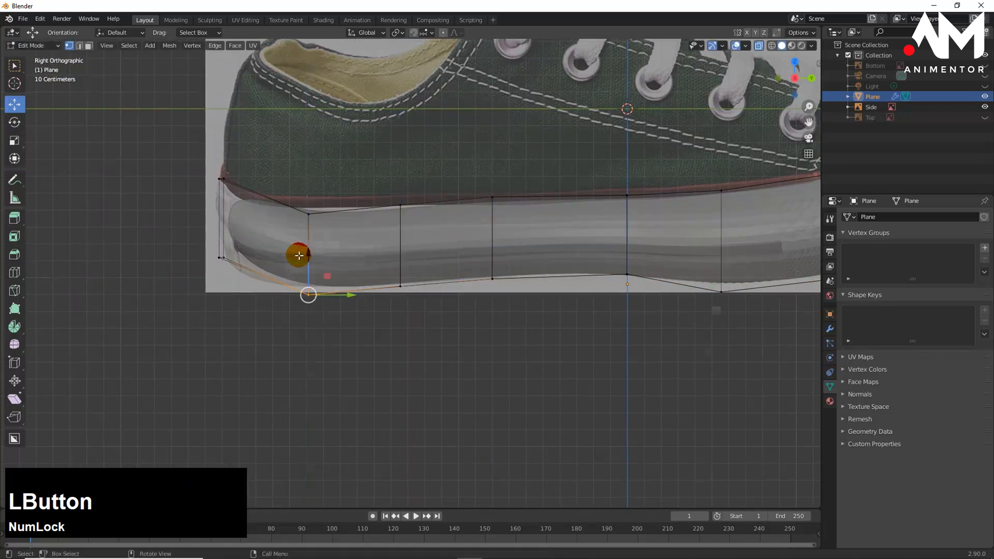
drag(213, 243, 233, 268)
mouse_move(221, 249)
mouse_down()
mouse_move(221, 195)
mouse_move(217, 244)
mouse_up()
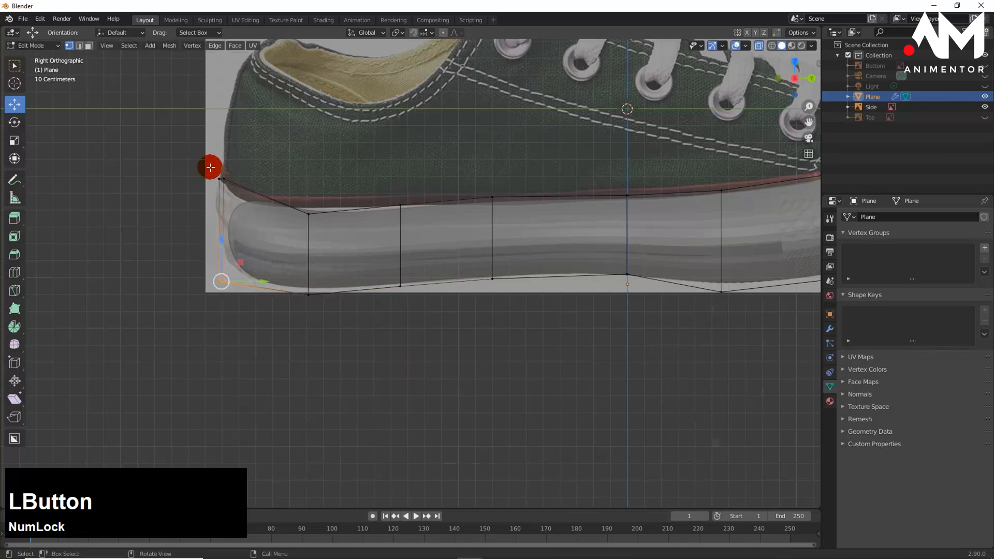
- Lower the upper heel-end vertices slightly and raise the next two upper rows along Z to the red trim line
drag(216, 170, 307, 163)
click(389, 185)
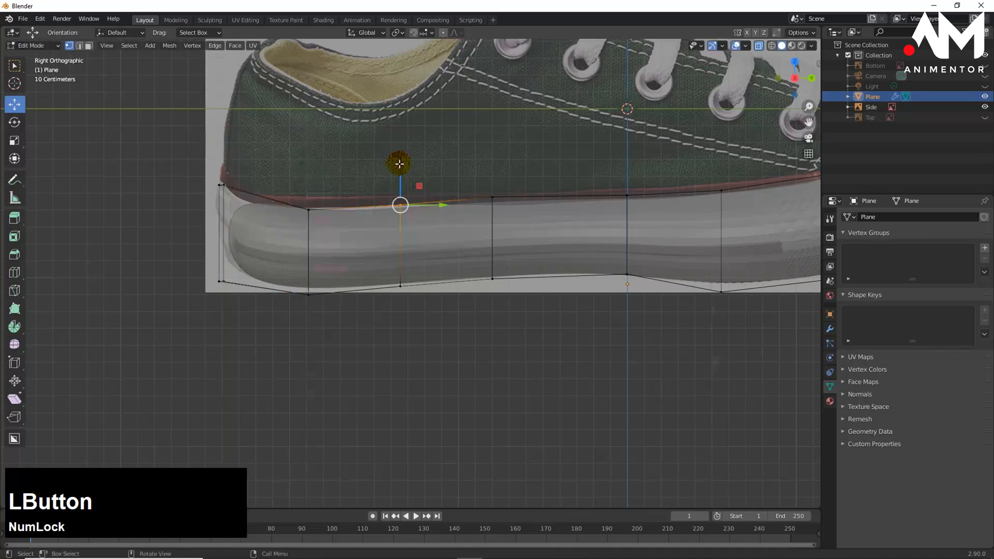
drag(400, 164, 401, 161)
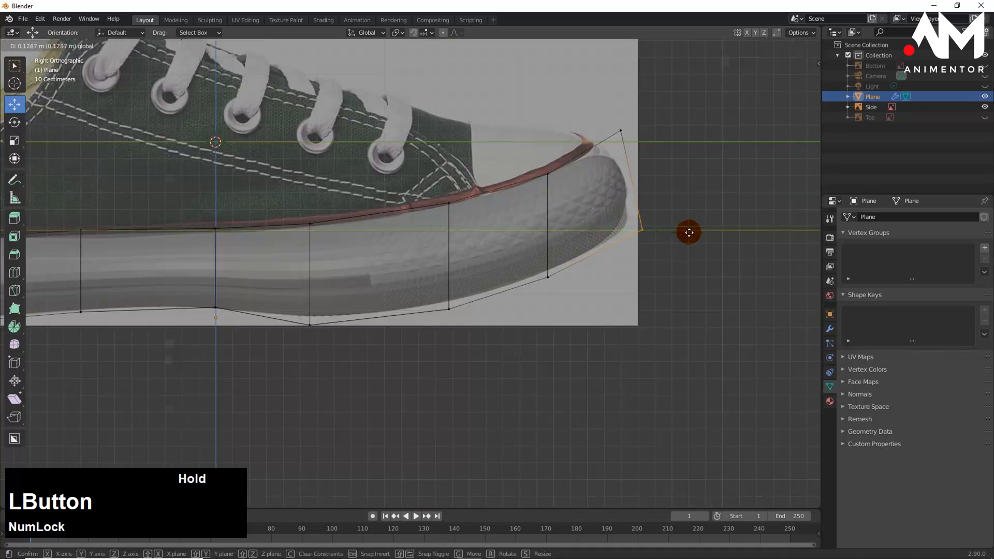
- Move the lower toe-end vertices forward past the toe and the upper toe-end vertices back toward the trim's tip
drag(690, 233, 686, 237)
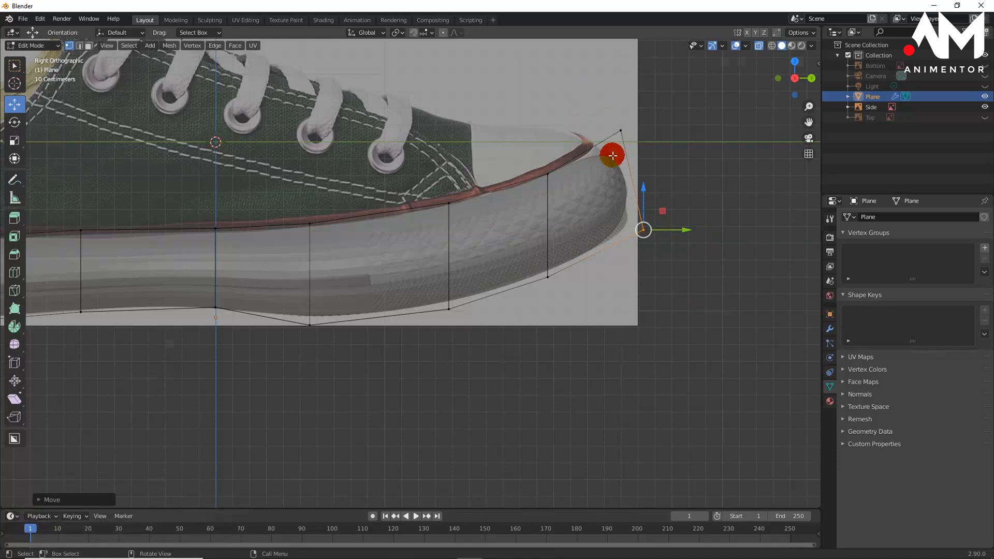
click(597, 103)
drag(668, 131, 654, 129)
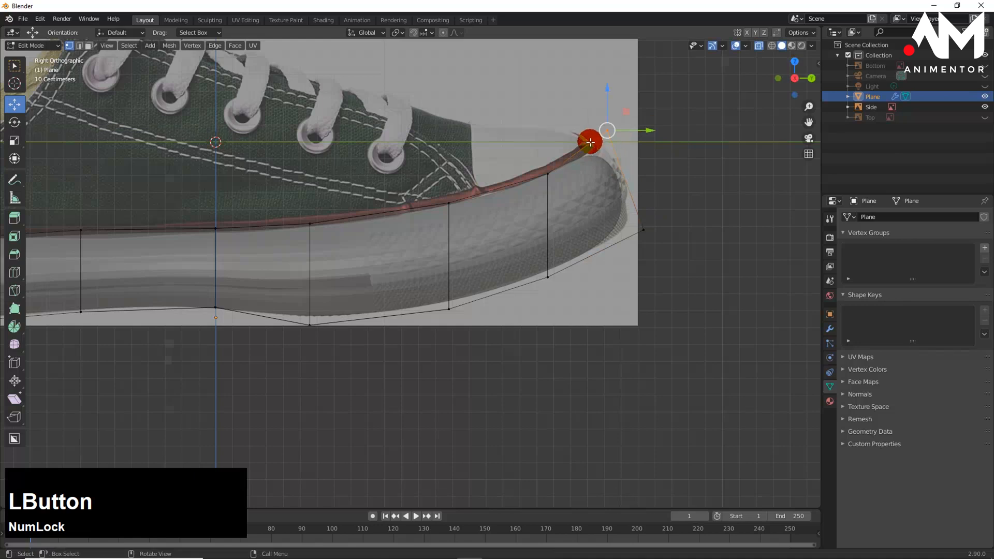
click(643, 230)
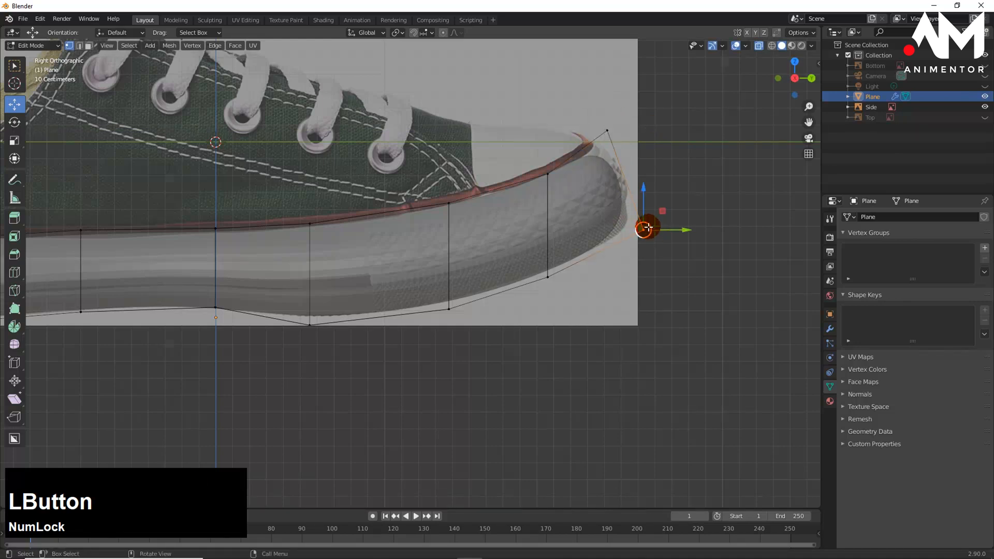
drag(648, 227, 656, 225)
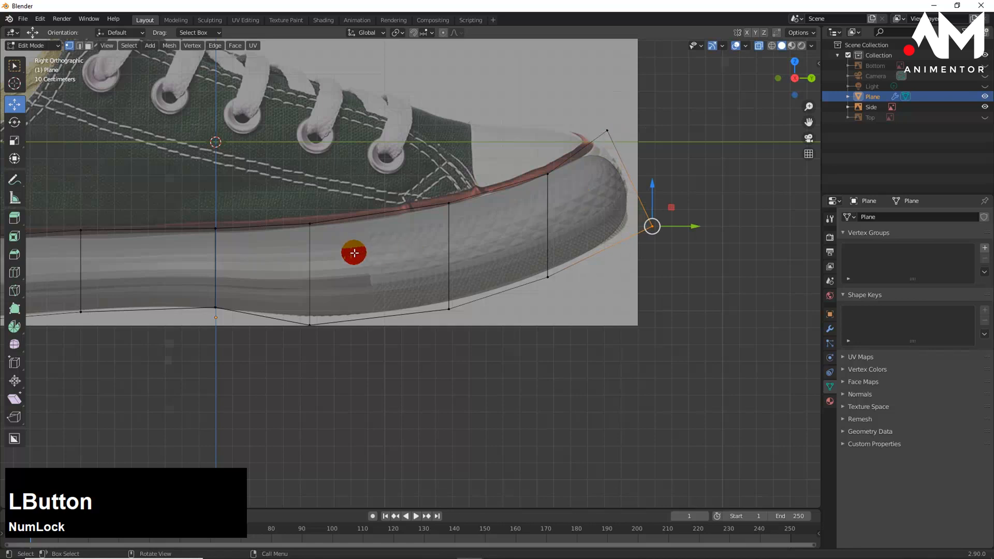
- Move the lower heel-end vertices backward and slightly up, and adjust the upper heel-end vertices to the reference's heel
shift+middle_drag(309, 248, 706, 246)
shift+middle_drag(408, 281, 529, 279)
drag(350, 290, 413, 337)
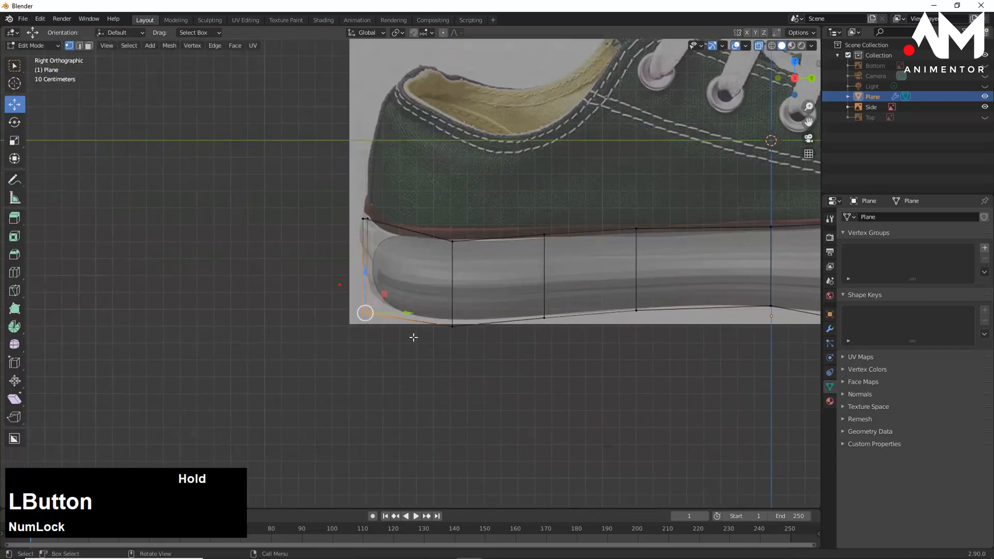
drag(364, 311, 350, 304)
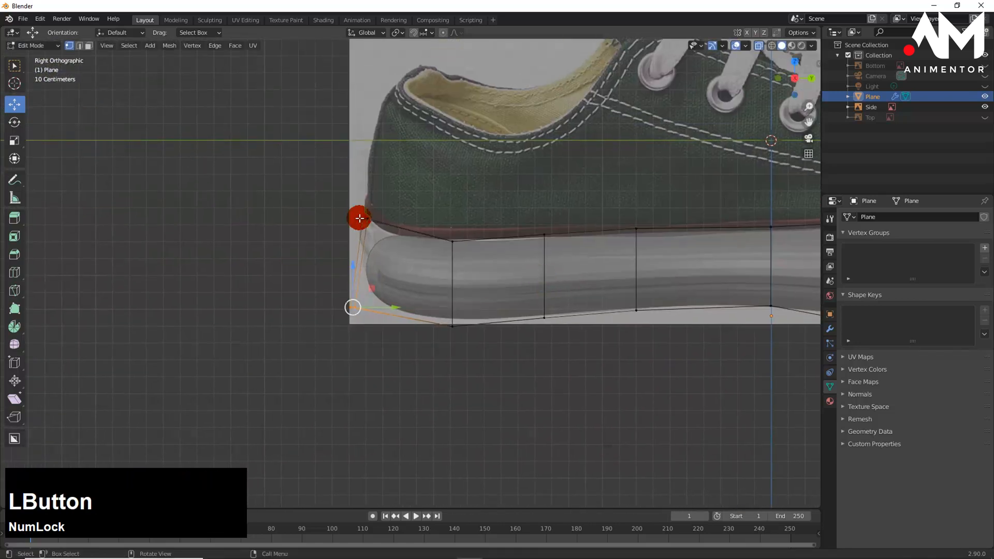
drag(343, 201, 364, 213)
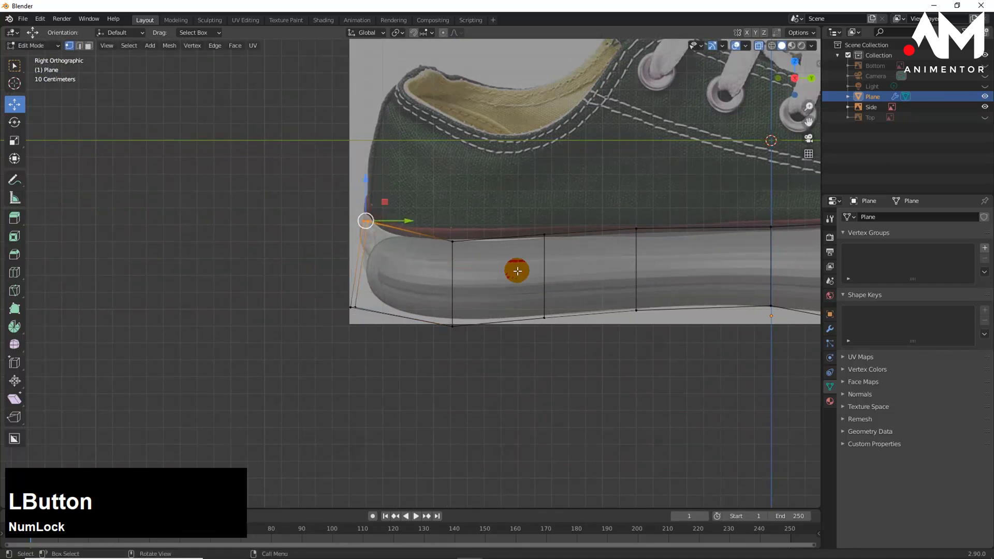
- Hide the Side reference image and turn off X-ray to show the sole as a solid
shift+middle_drag(517, 269, 301, 241)
shift+middle_drag(452, 279, 422, 272)
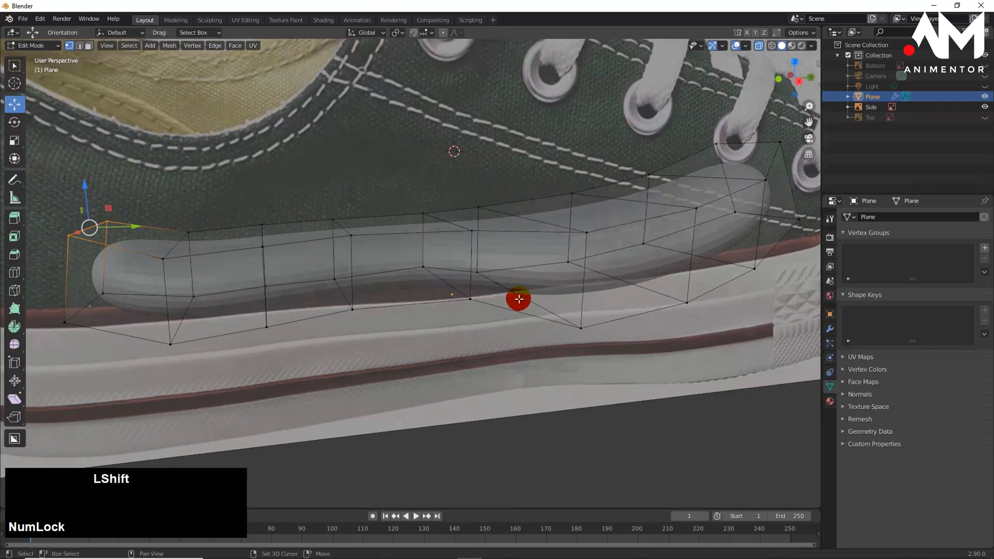
shift+middle_drag(517, 299, 480, 302)
click(984, 107)
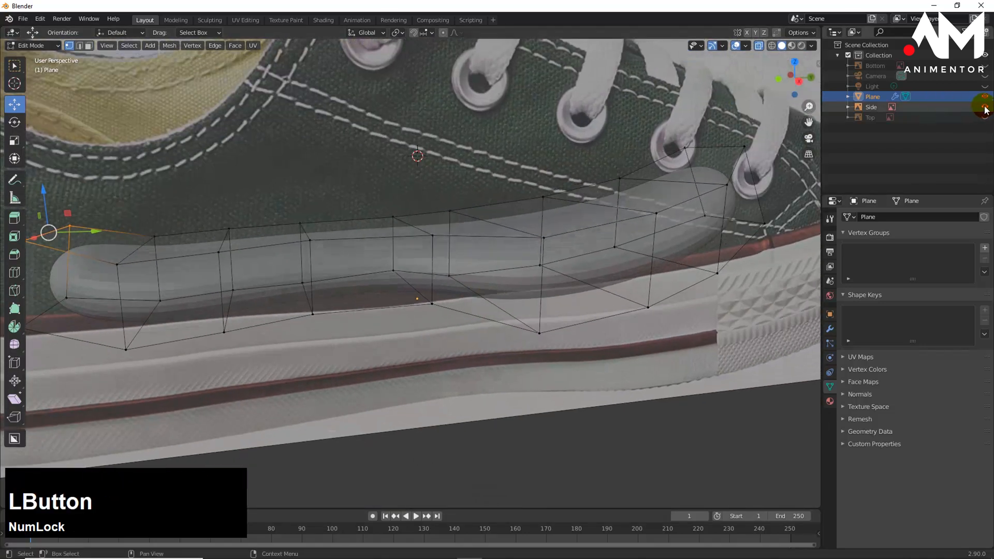
key(alt+z)
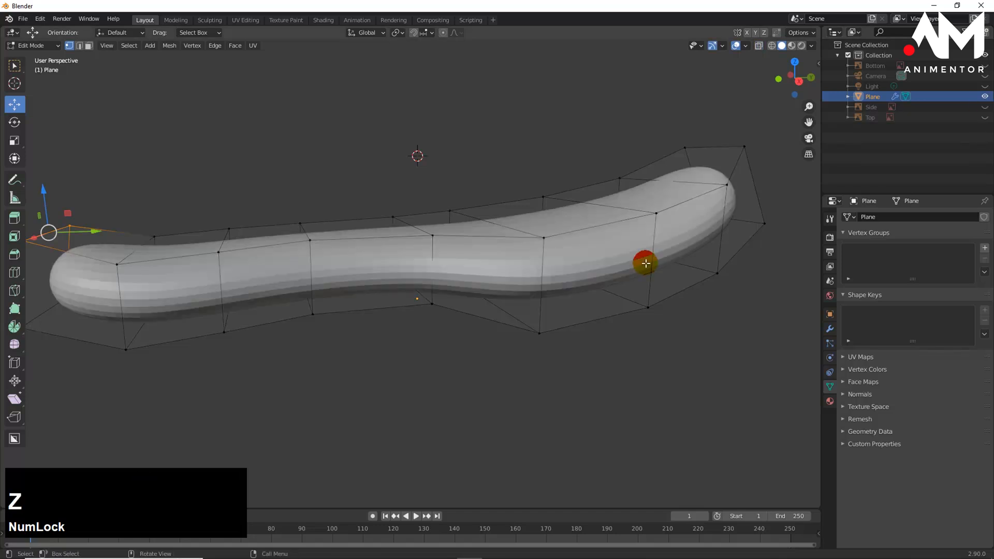
- Examine the smoothed sole from an angle in Object Mode and return to Edit Mode
middle_drag(537, 317, 489, 322)
key(Tab)
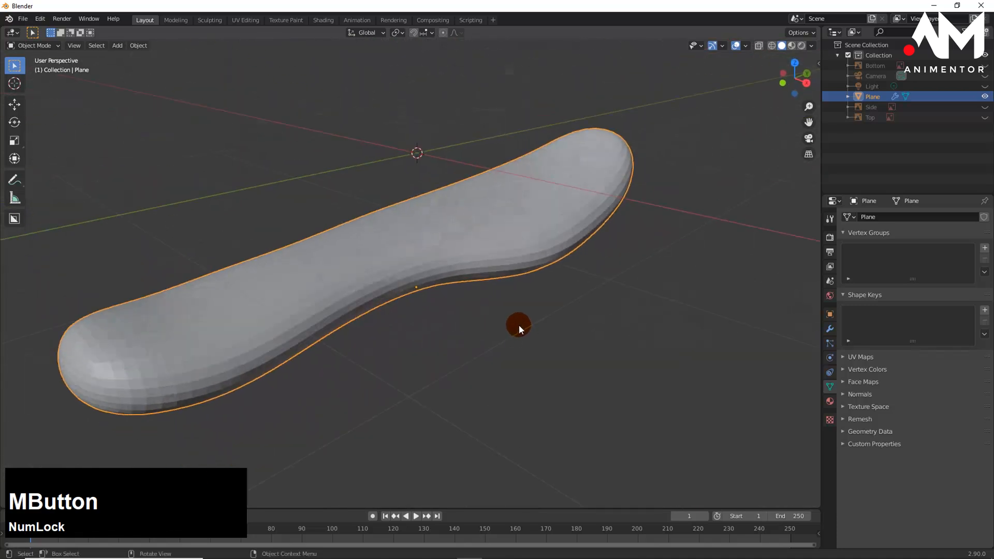
key(Tab)
scroll(517, 321, down, 2)
middle_drag(517, 322, 477, 337)
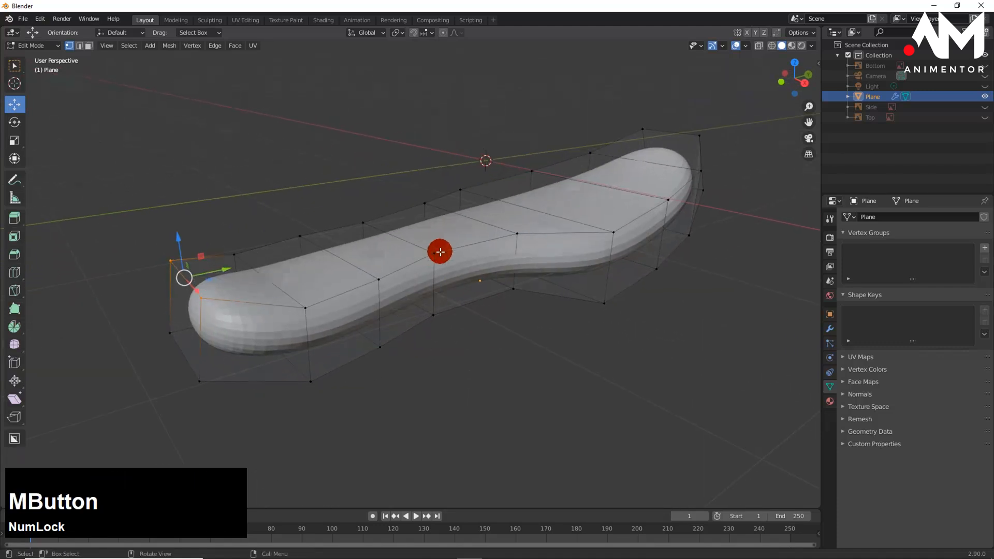
- In edge select mode, select both upper side edge loops of the sole together with the upper heel and toe edges
key(2)
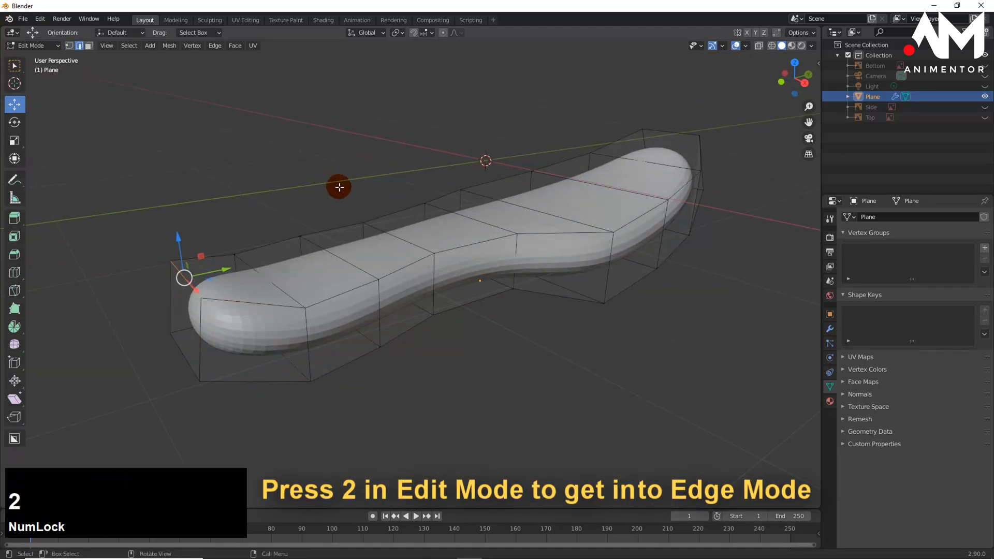
alt+click(482, 240)
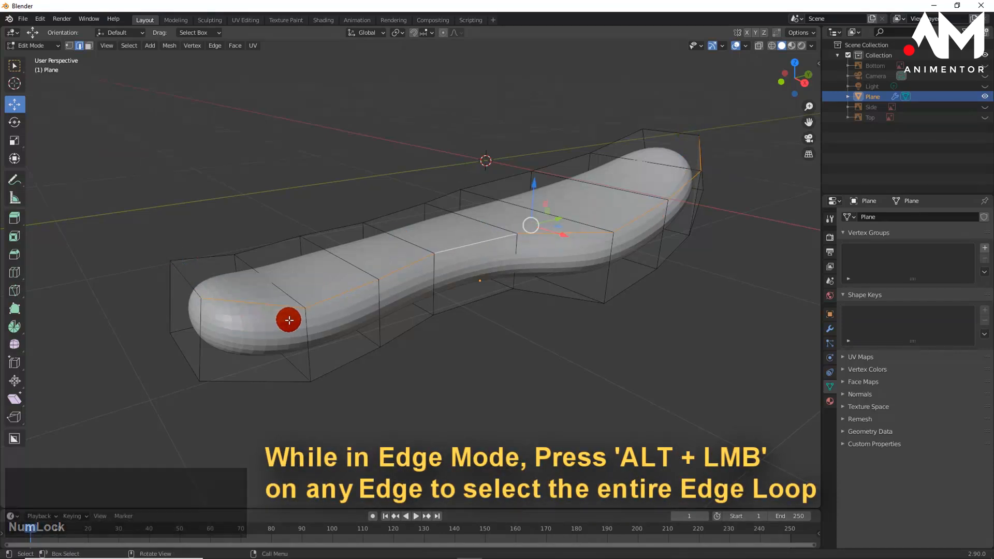
alt+shift+click(329, 233)
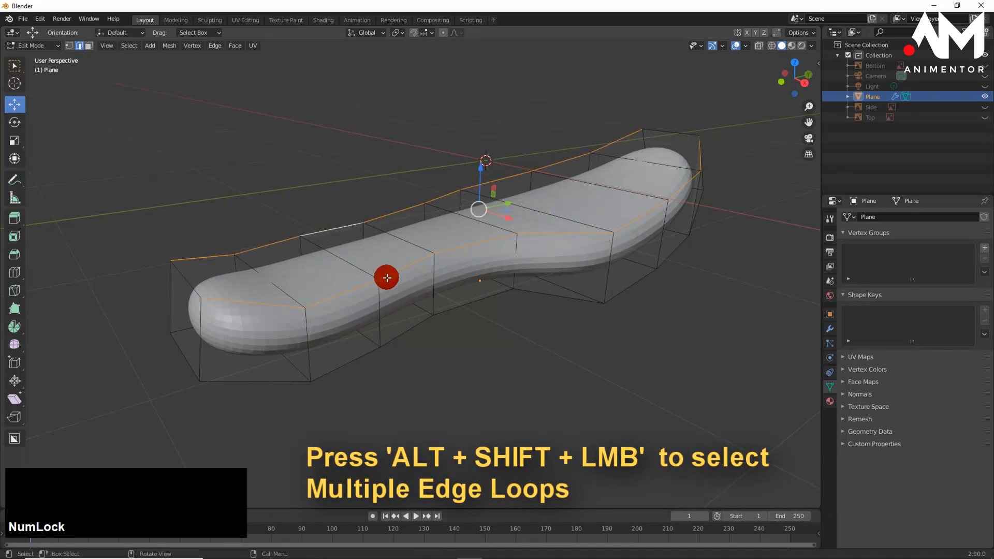
shift+click(189, 284)
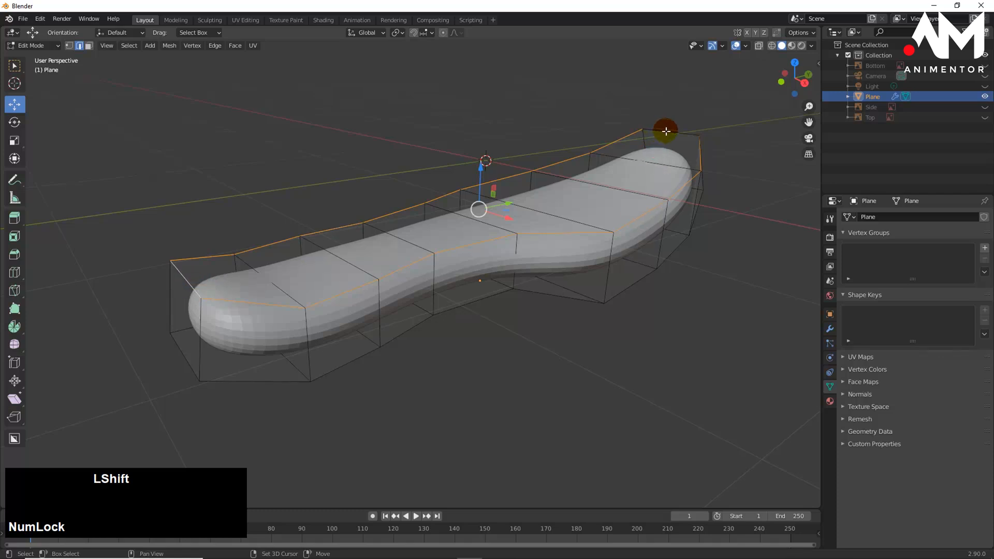
shift+click(666, 131)
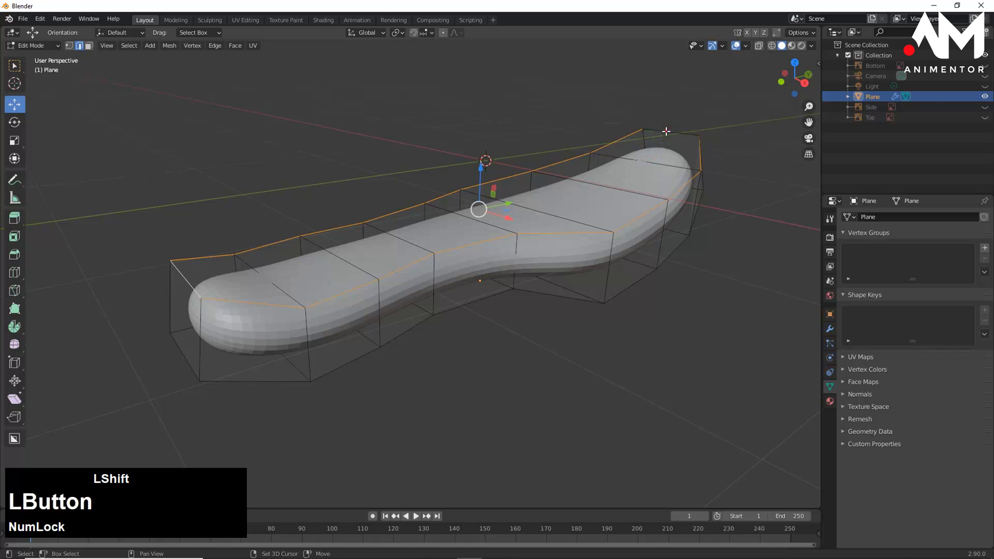
middle_drag(635, 240, 633, 248)
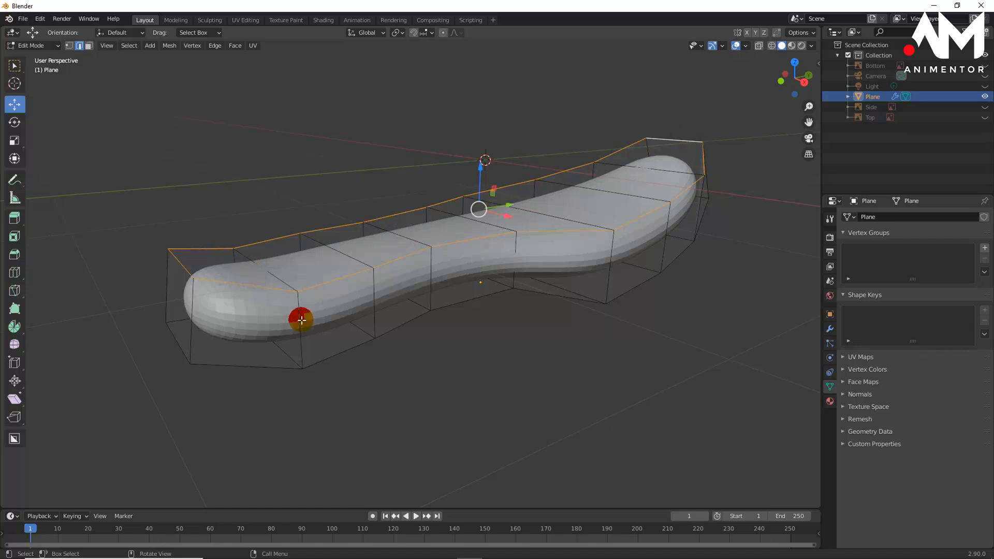
mouse_move(299, 317)
middle_down()
mouse_move(321, 301)
mouse_move(319, 315)
middle_up()
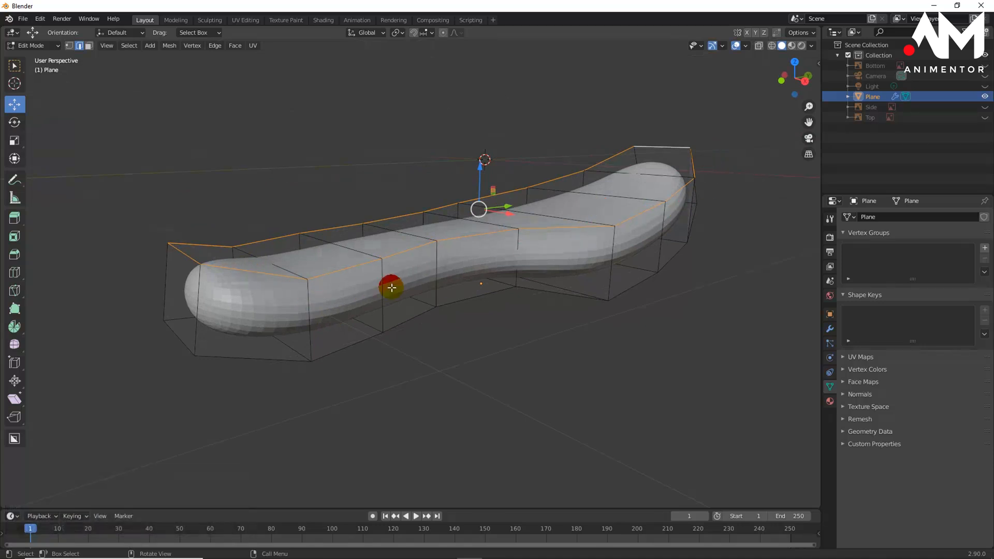
- Add a strong edge crease to the selected upper rim edges of the sole to sharpen its smoothed top border
middle_drag(332, 290, 351, 284)
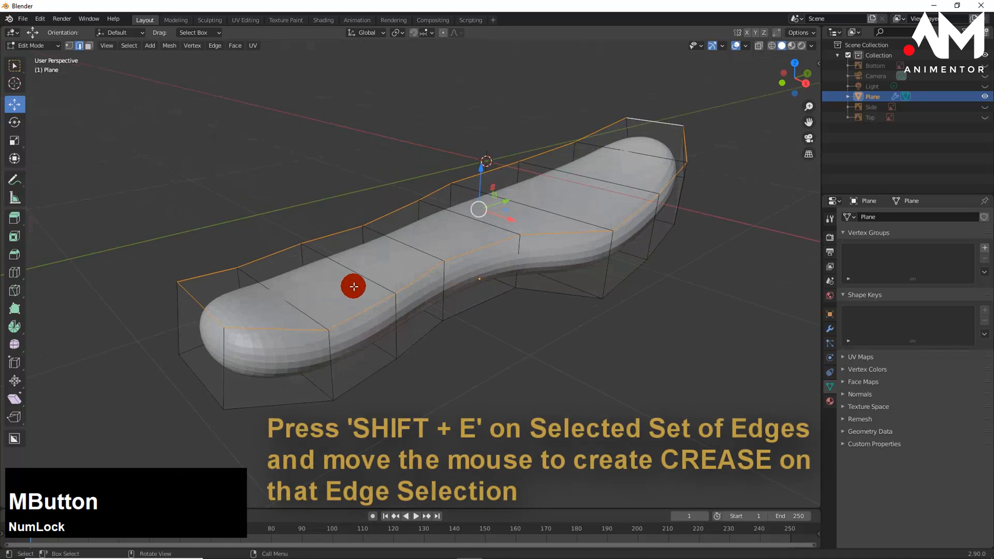
key(shift+e)
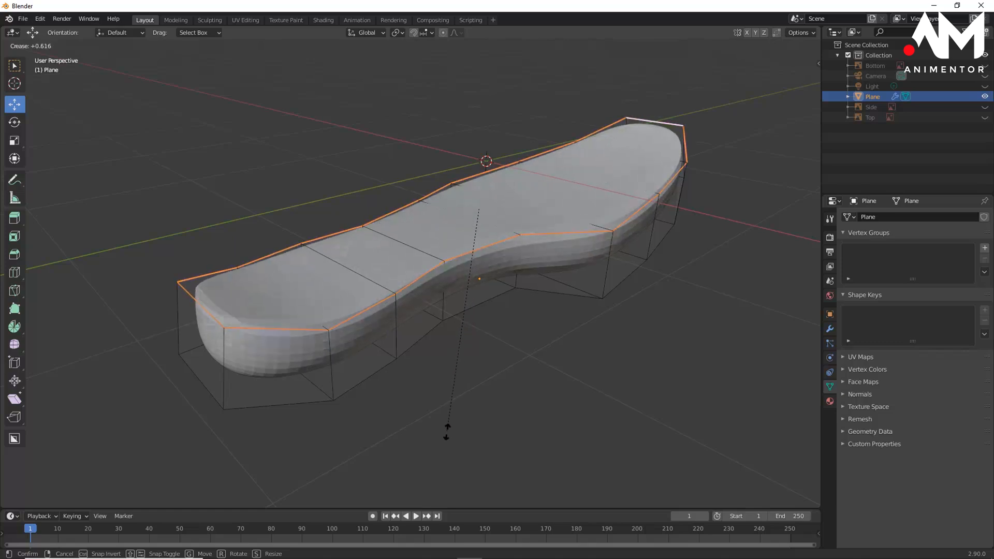
click(455, 485)
- Select both lower side edge loops of the sole together with the lower heel and toe edges
middle_drag(455, 484, 391, 262)
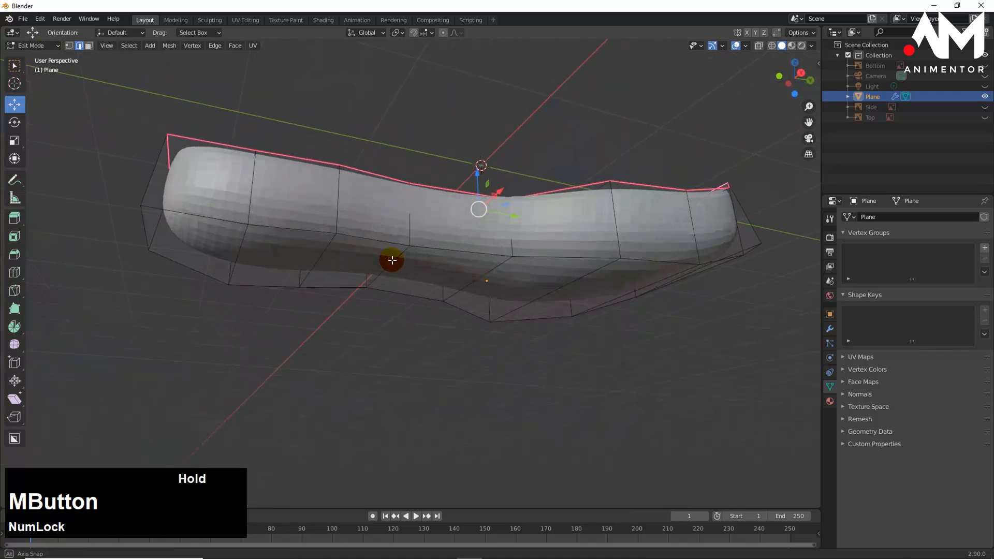
click(305, 229)
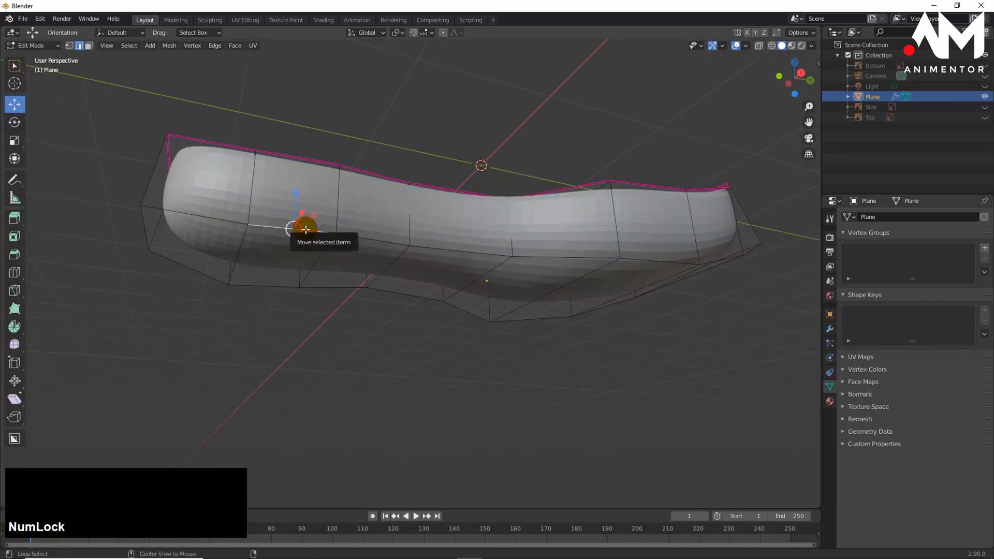
alt+click(305, 229)
middle_drag(405, 306, 361, 330)
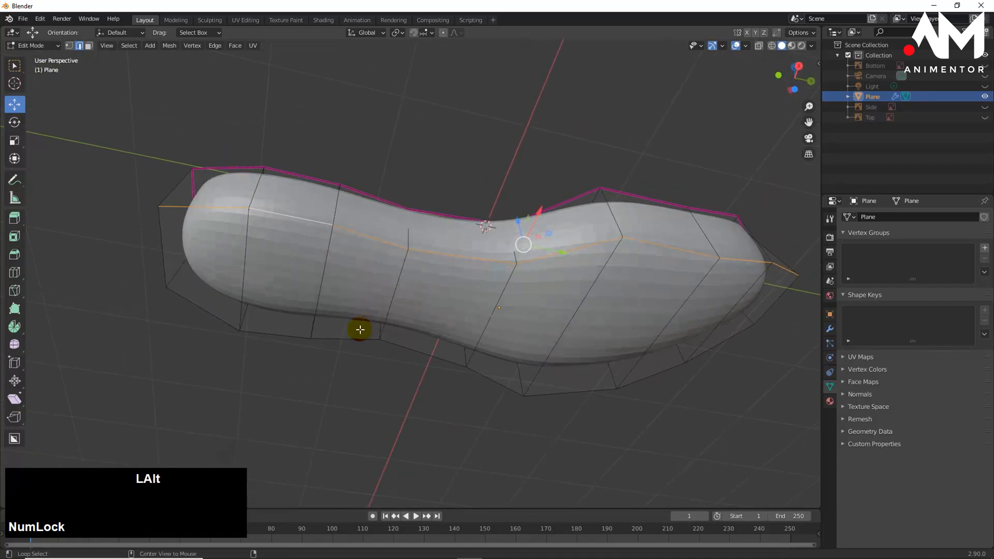
alt+shift+click(342, 338)
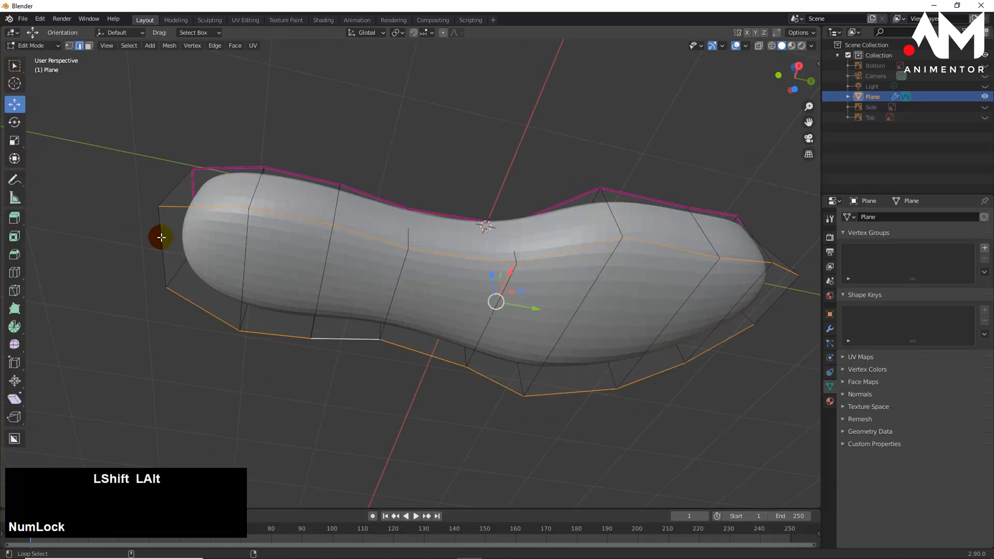
alt+shift+click(161, 237)
alt+shift+click(770, 300)
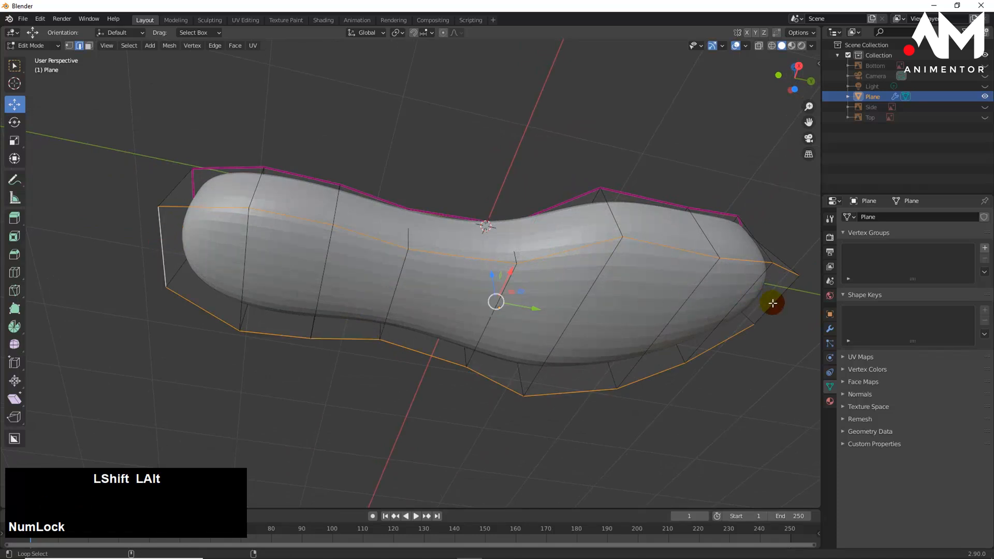
- Add a strong edge crease to the selected bottom rim edges to sharpen the sole's lower border
middle_drag(604, 339, 621, 407)
key(shift+e)
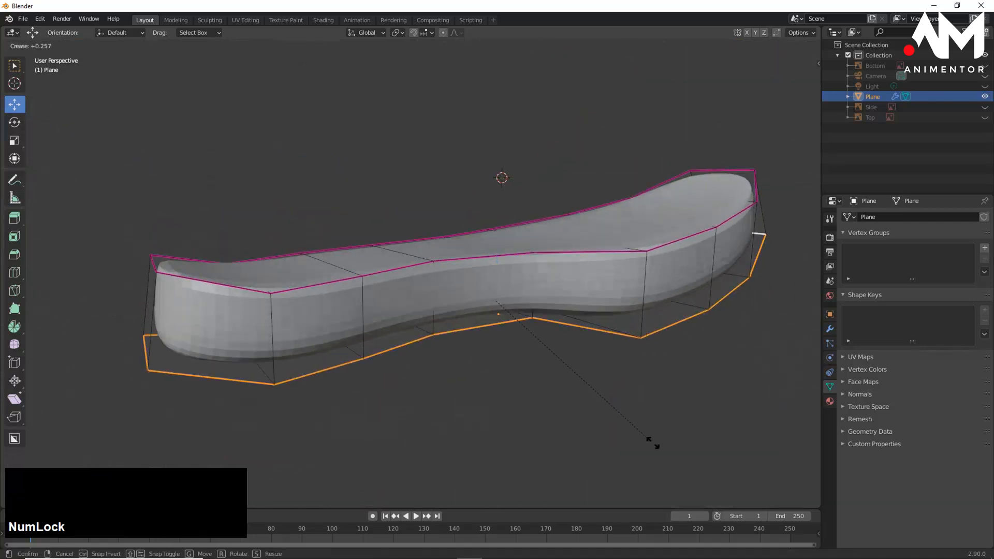
click(736, 49)
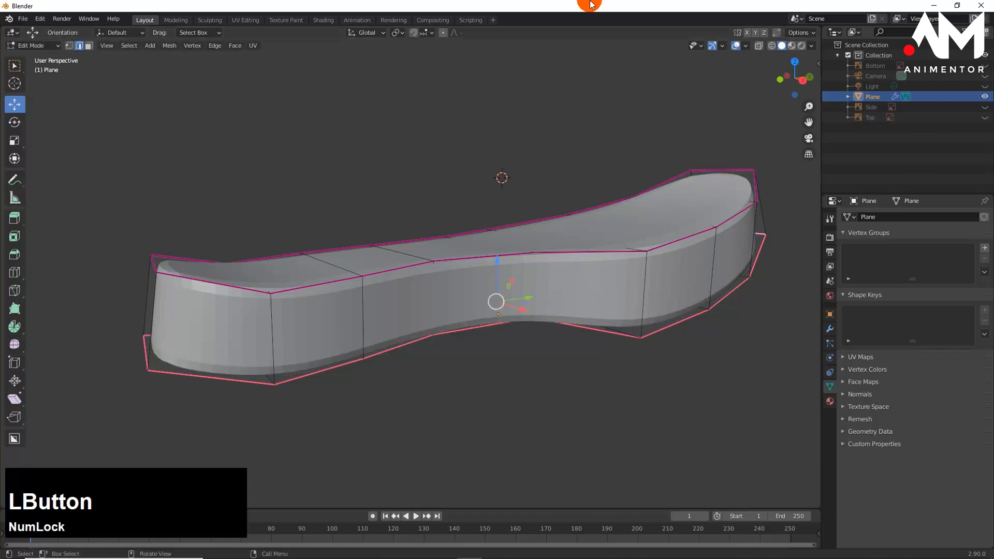
middle_drag(501, 295, 568, 278)
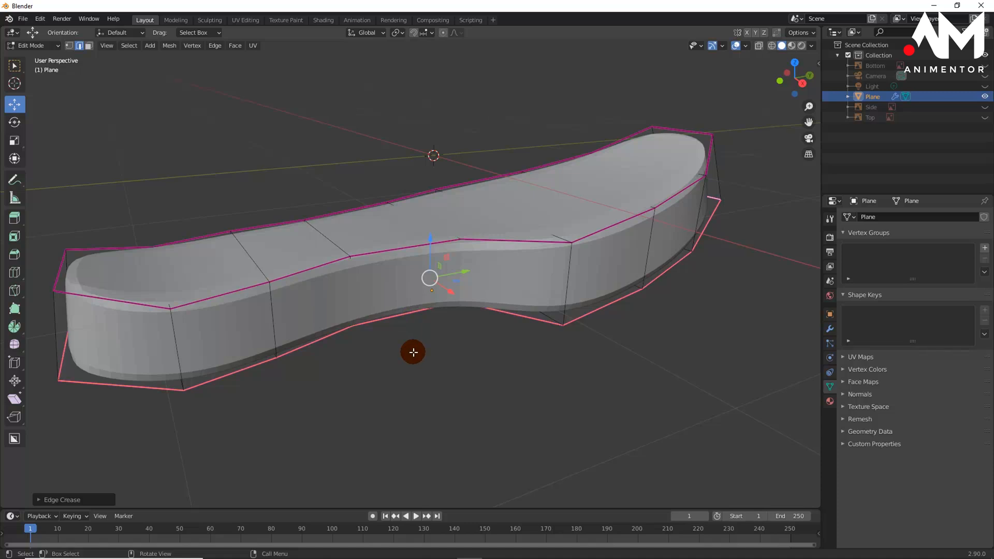
- Return to Object Mode, apply Shade Smooth to the sole, and check its surface from an angle
key(Tab)
middle_drag(399, 325, 402, 304)
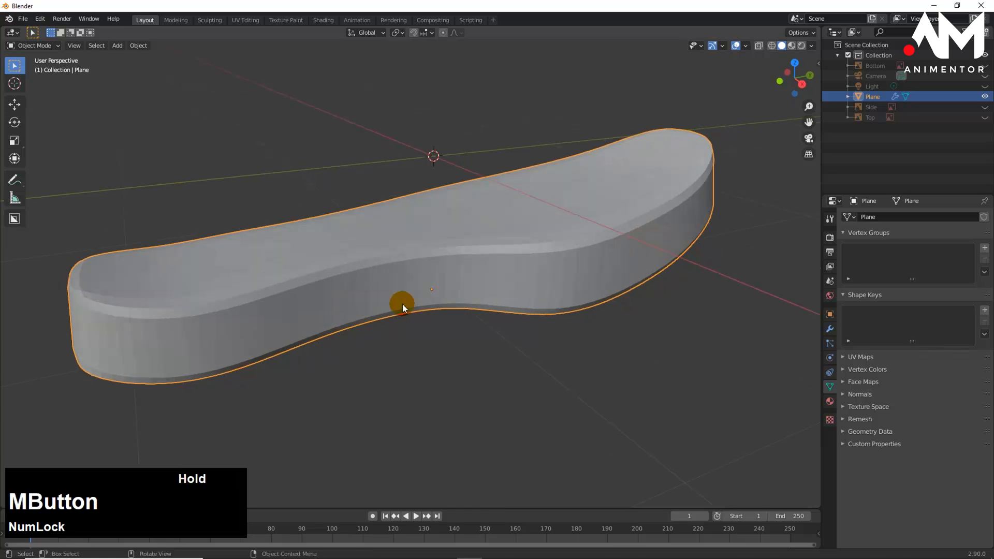
right_click(440, 214)
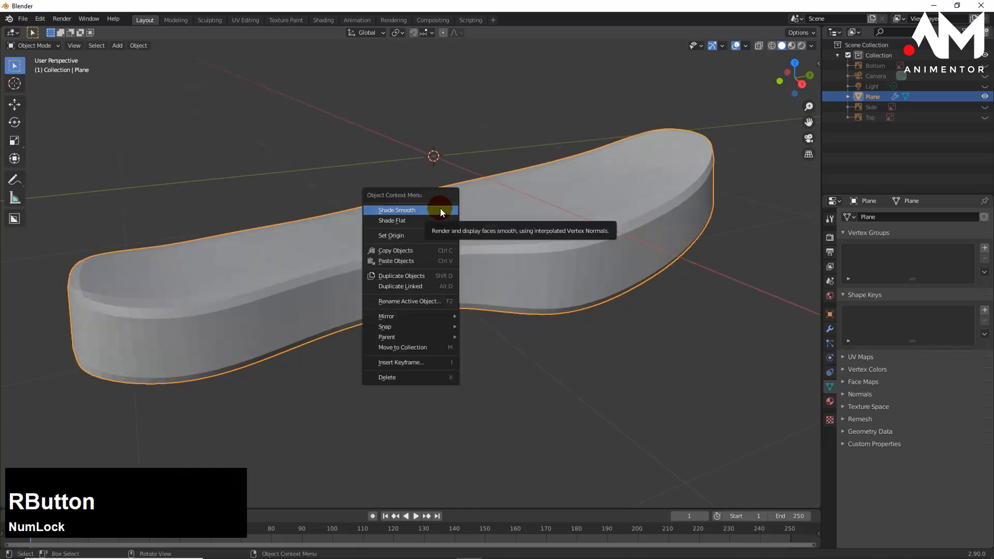
click(441, 212)
middle_drag(474, 298, 524, 342)
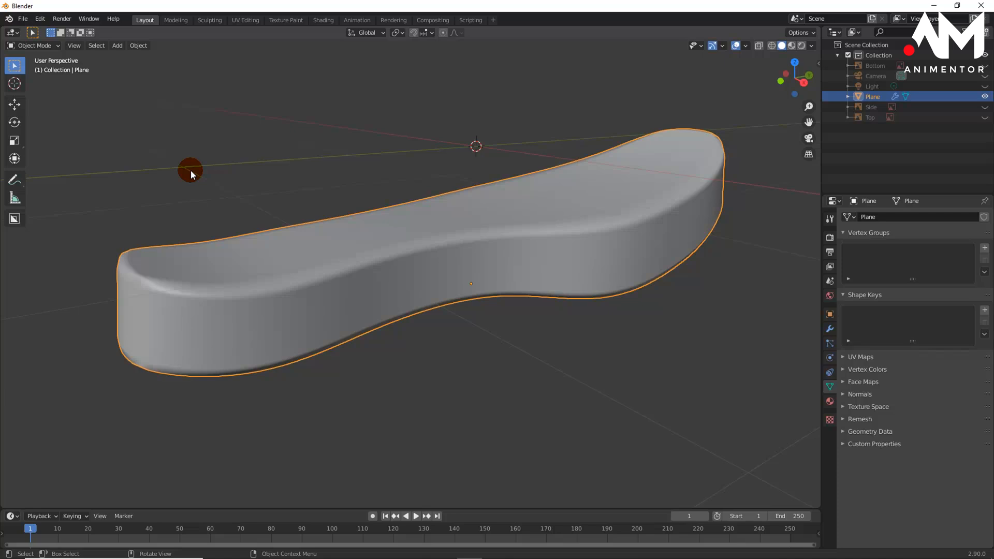
mouse_move(639, 556)
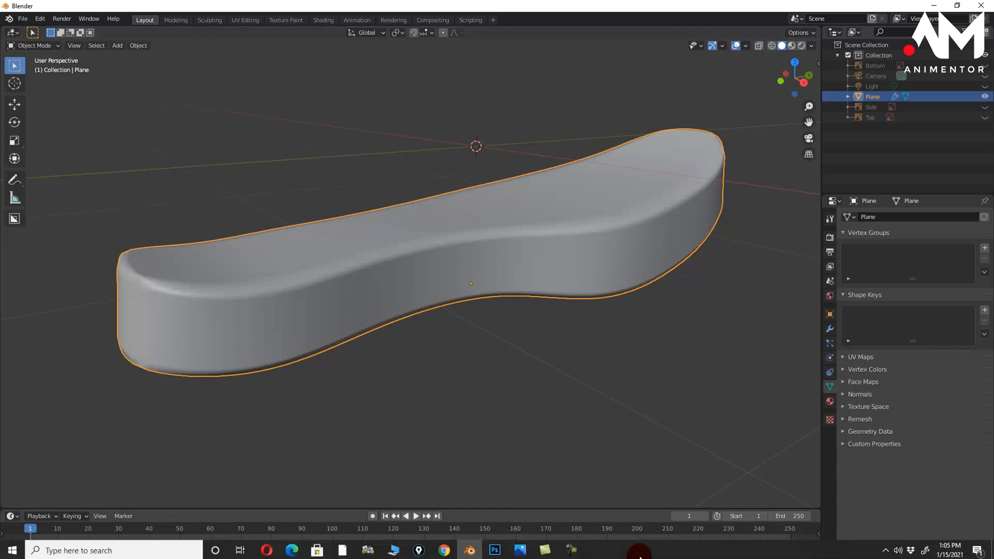